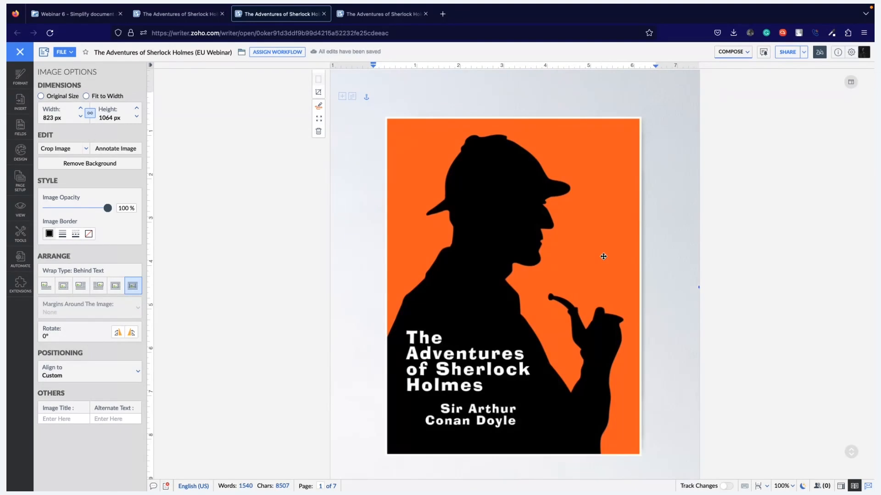
scroll(603, 256, "up", 1)
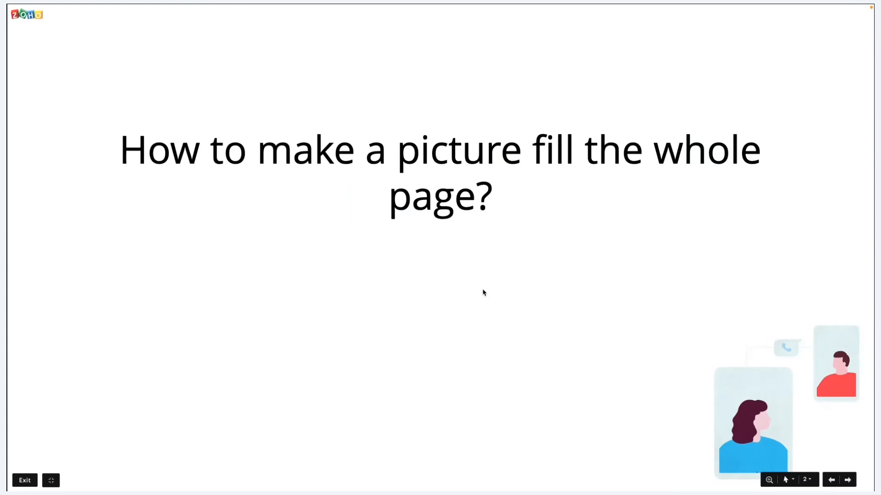
key("Right")
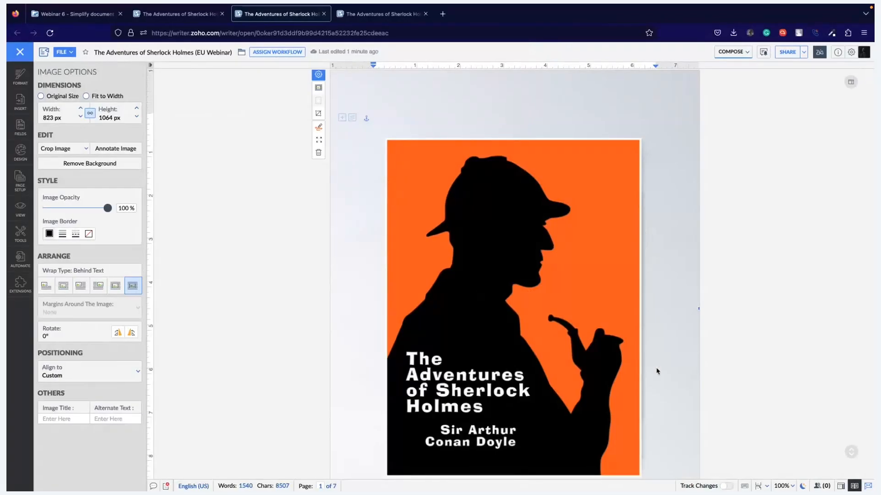
- Open the header of page 2 for editing
scroll(656, 369, "down", 8)
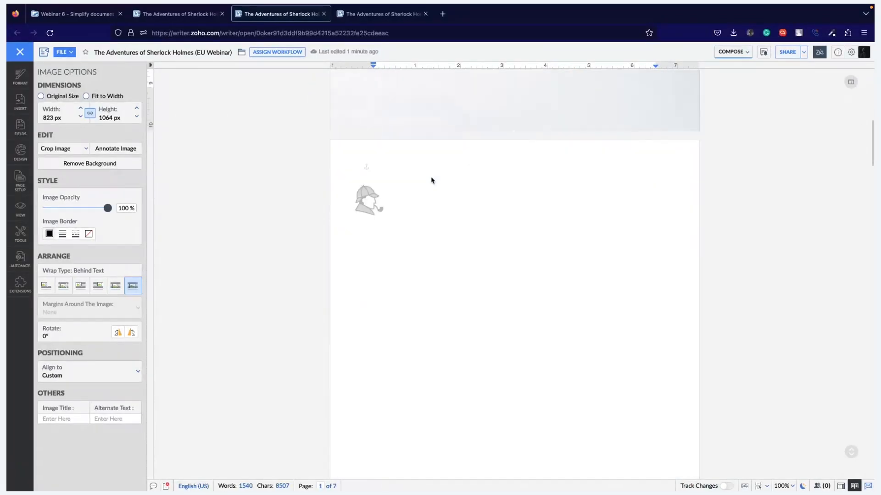
double_click(429, 180)
left_click(385, 170)
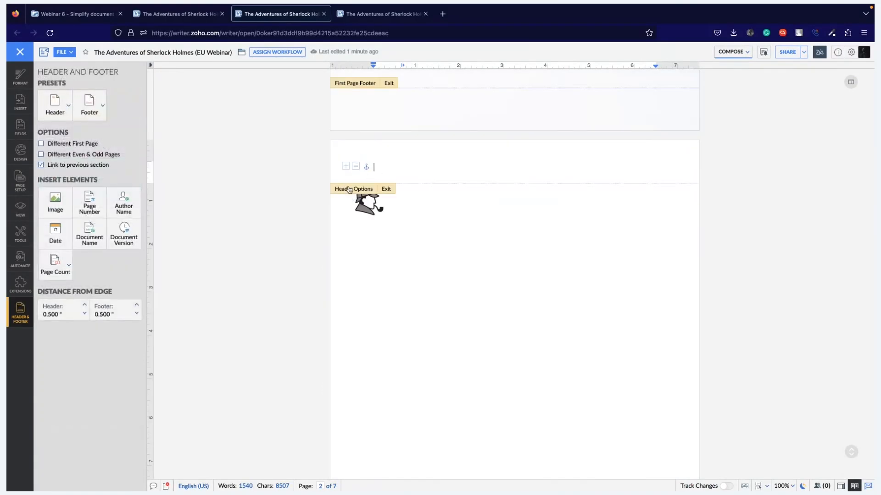
- View the web search source in the header's image library and close the library without inserting an image
left_click(55, 200)
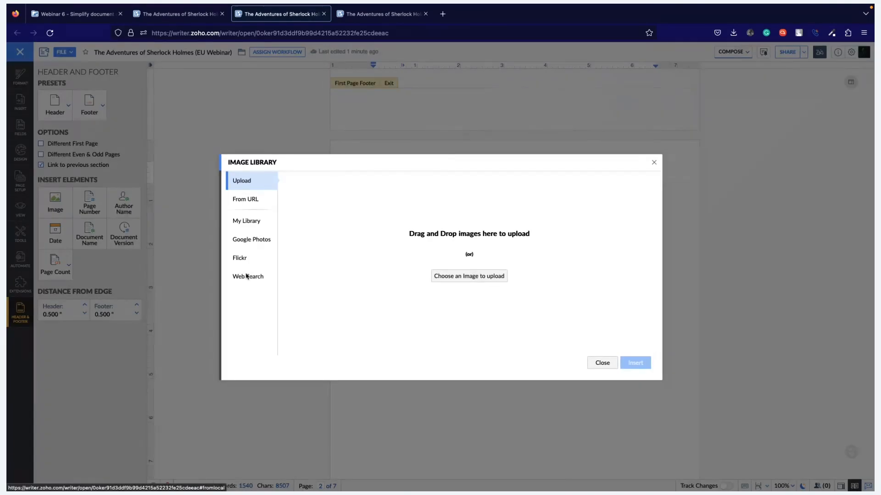
left_click(247, 276)
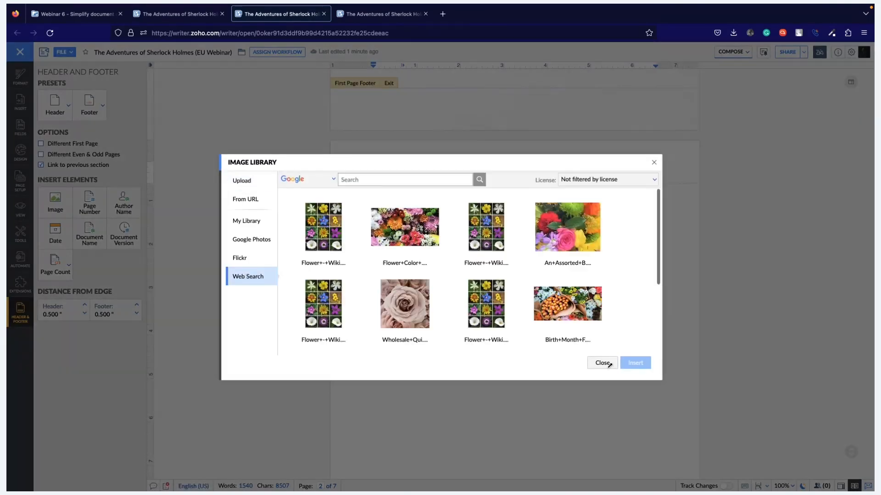
left_click(602, 362)
- Align the Sherlock silhouette logo in the page 2 header to the top left of the page, and exit the header
left_click(367, 207)
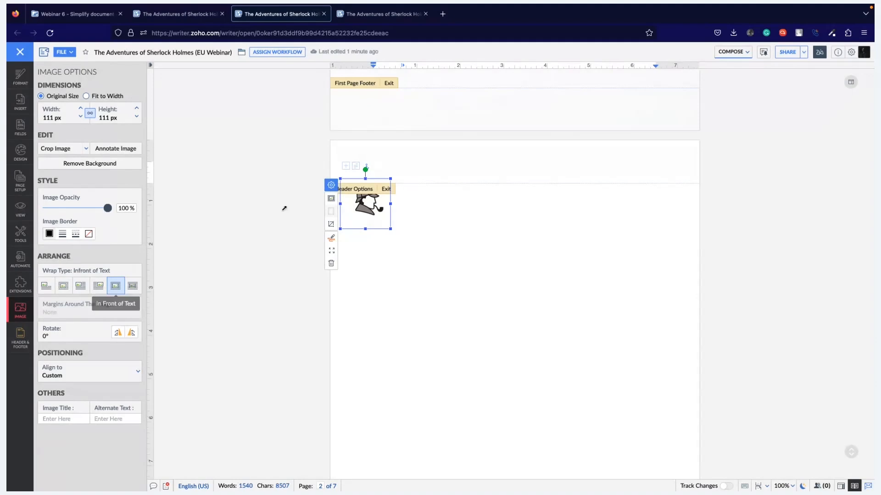
right_click(372, 209)
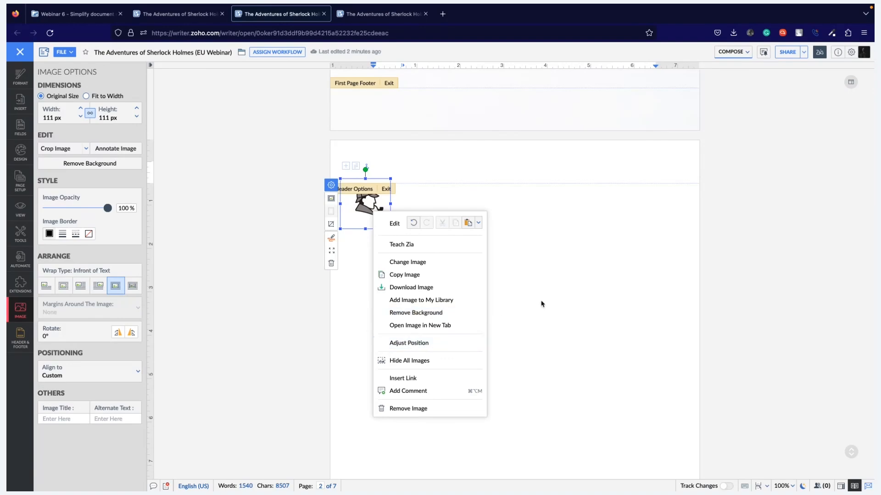
left_click(361, 205)
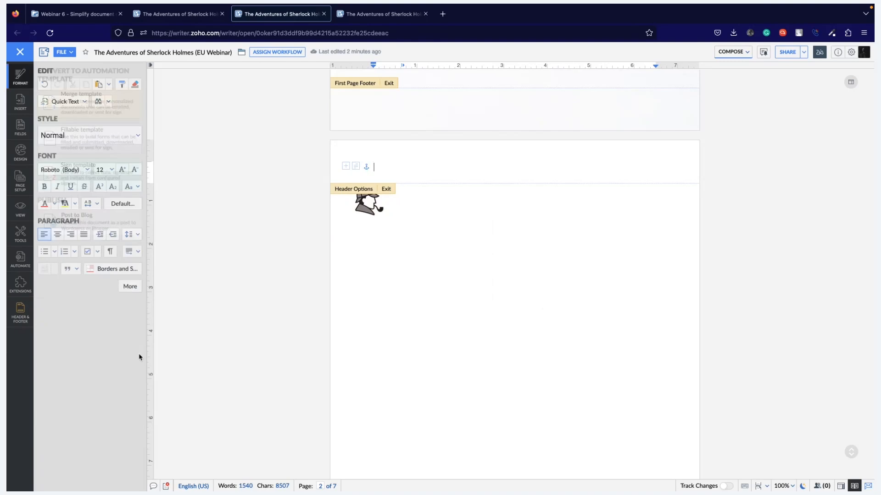
left_click(111, 367)
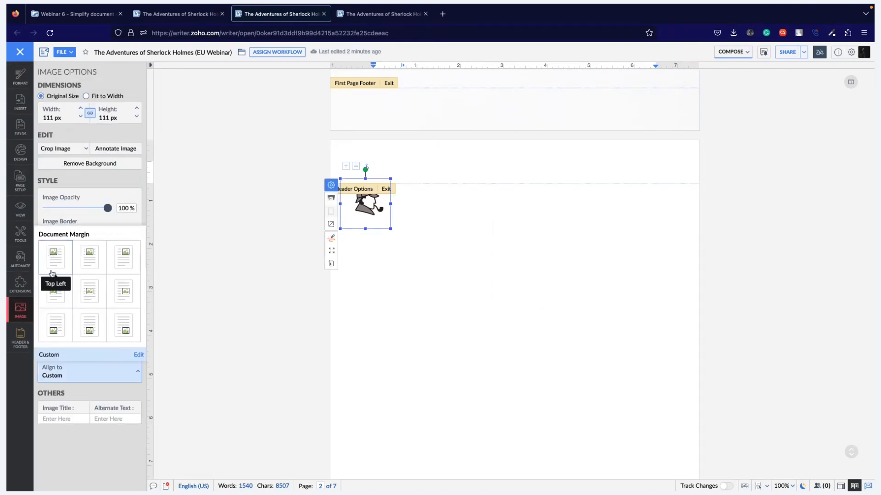
scroll(53, 280, "down", 3)
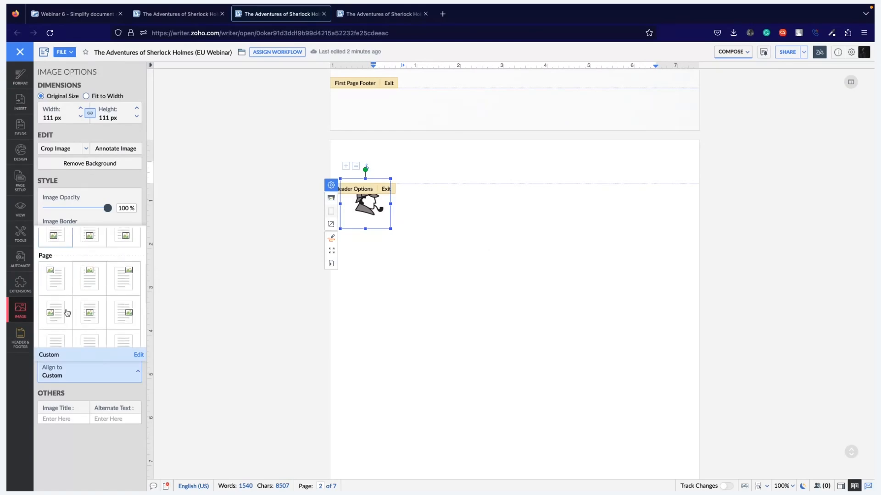
scroll(64, 303, "down", 3)
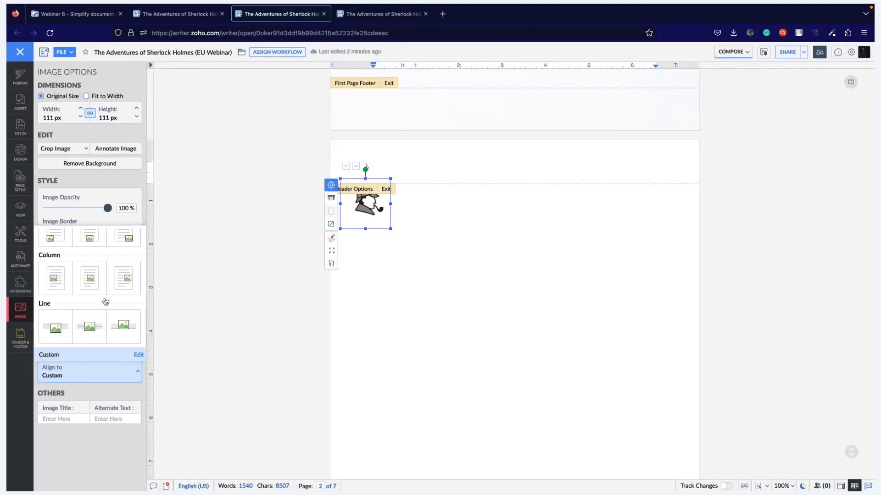
scroll(105, 300, "up", 2)
scroll(105, 301, "up", 1)
scroll(59, 275, "up", 2)
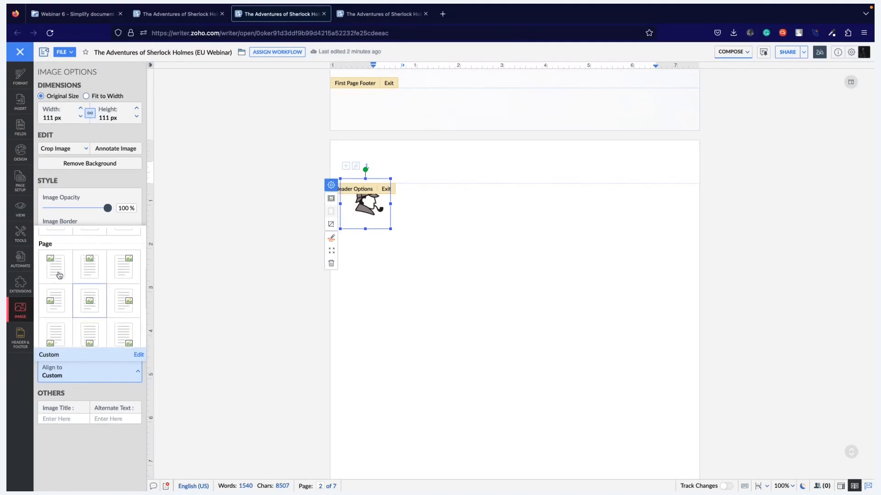
left_click(59, 275)
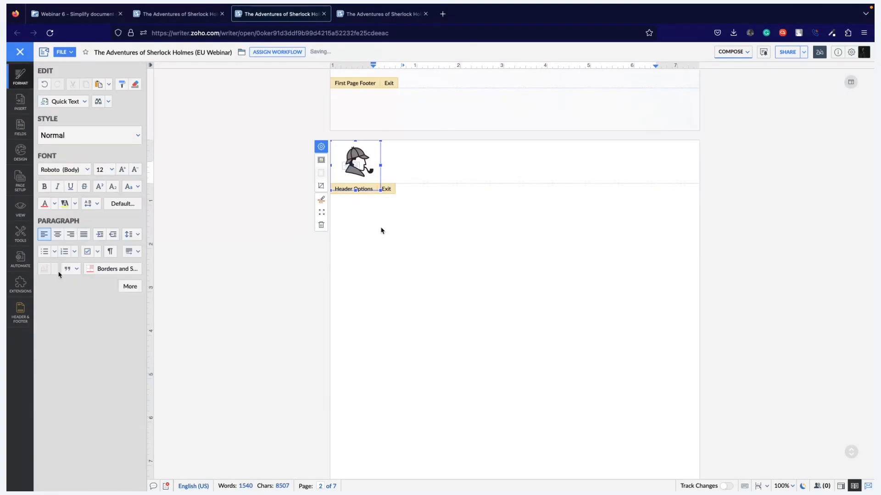
left_click(382, 259)
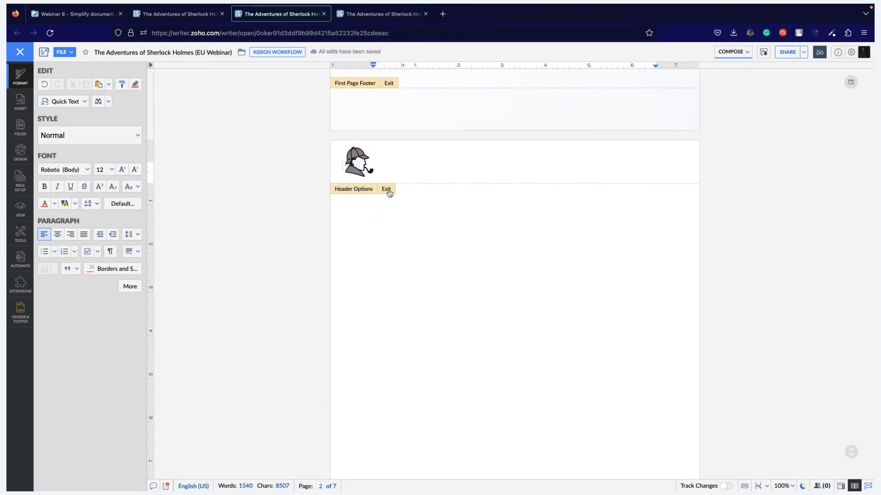
left_click(386, 189)
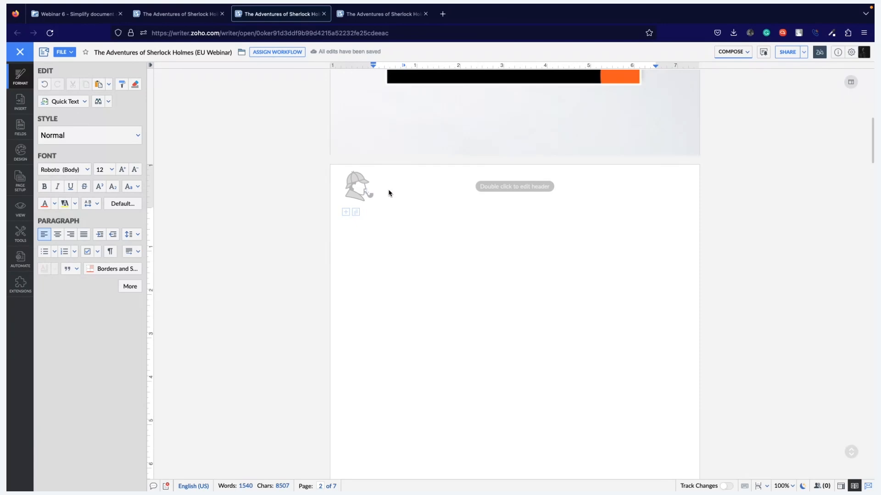
- Examine where the header logo appears across the document's pages
scroll(389, 193, "up", 3)
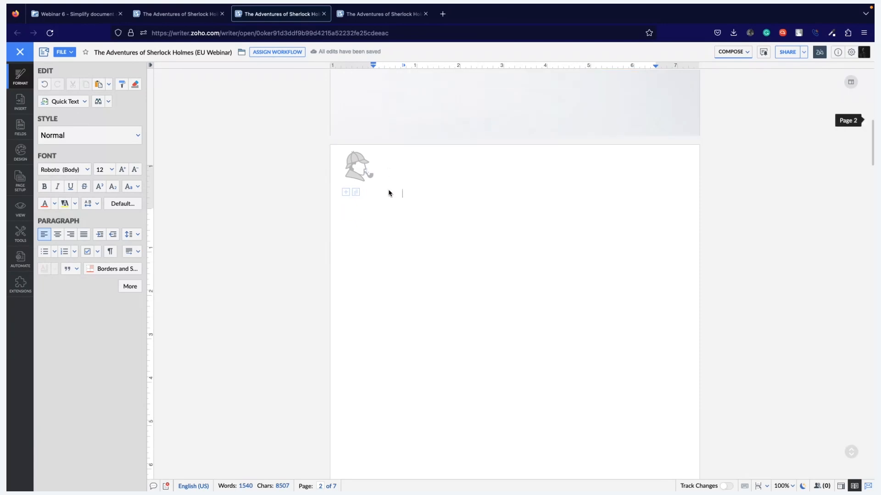
scroll(389, 192, "down", 15)
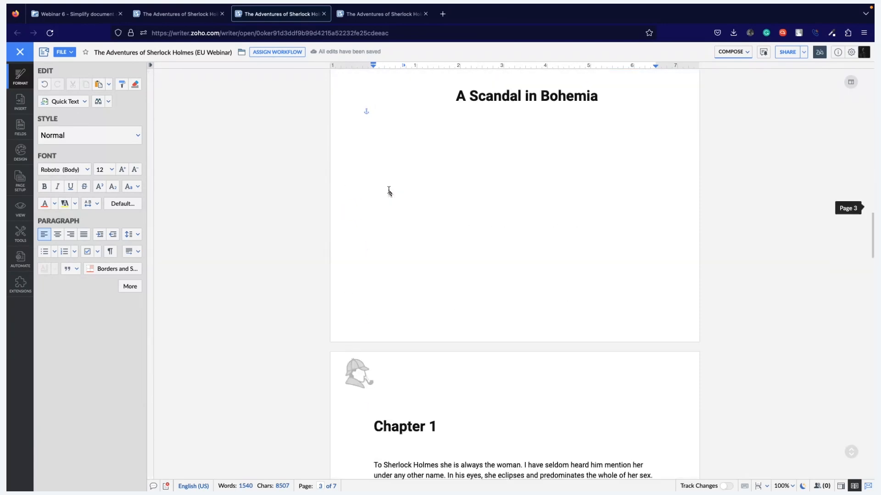
scroll(388, 192, "down", 20)
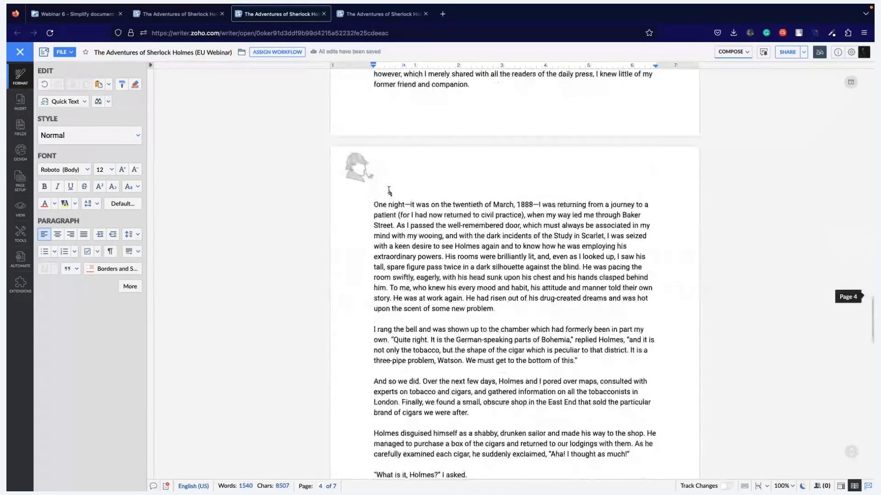
scroll(388, 191, "down", 12)
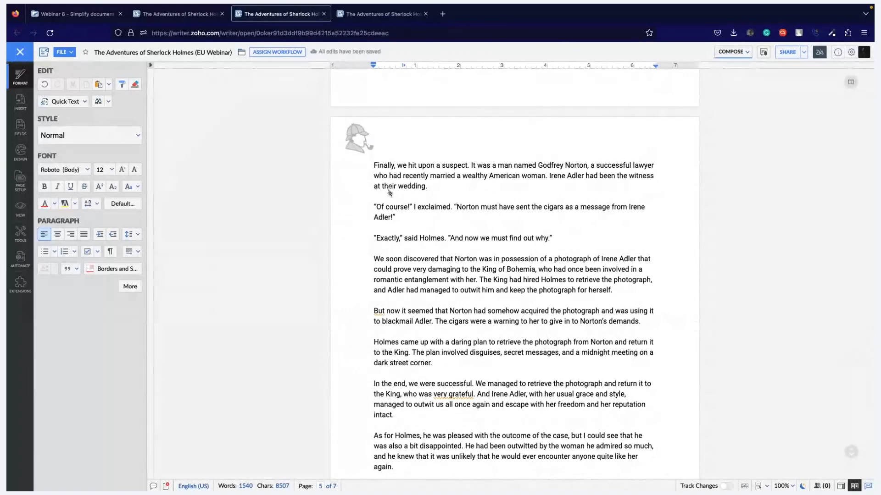
scroll(388, 192, "up", 20)
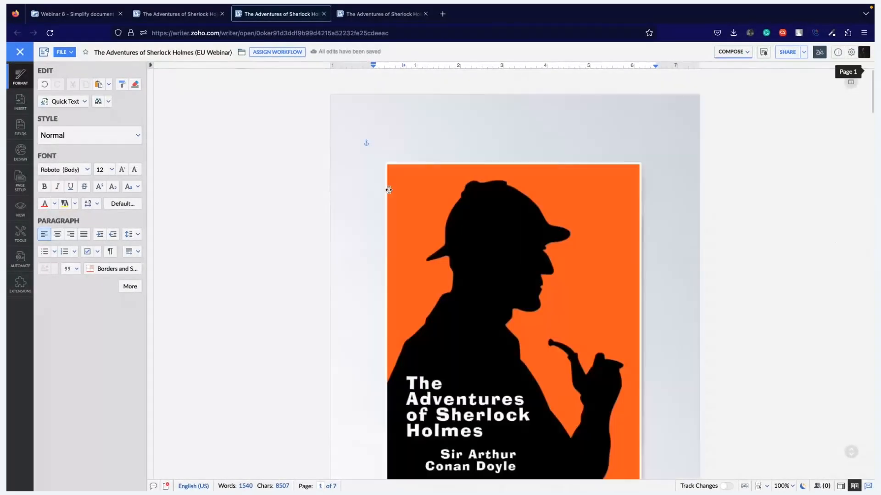
scroll(389, 193, "down", 16)
scroll(389, 192, "up", 2)
- Open the header above "A Scandal in Bohemia", review the logo's image options, and exit the header
double_click(388, 180)
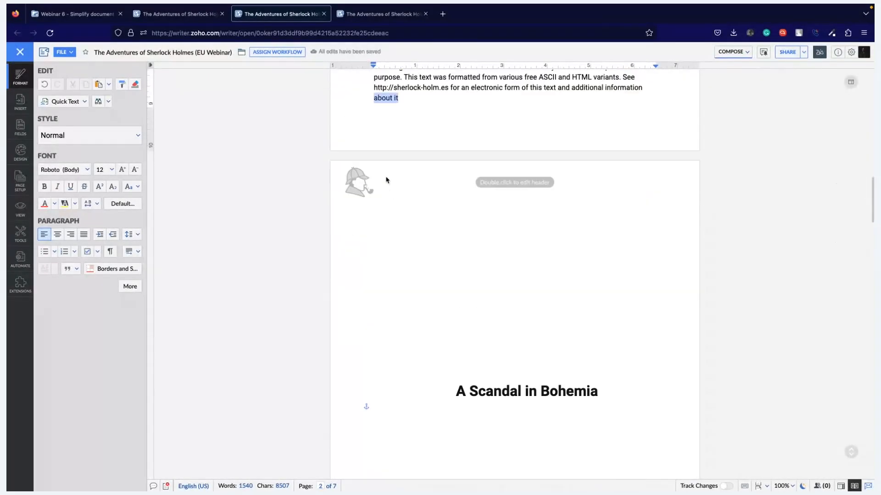
double_click(360, 184)
left_click(356, 182)
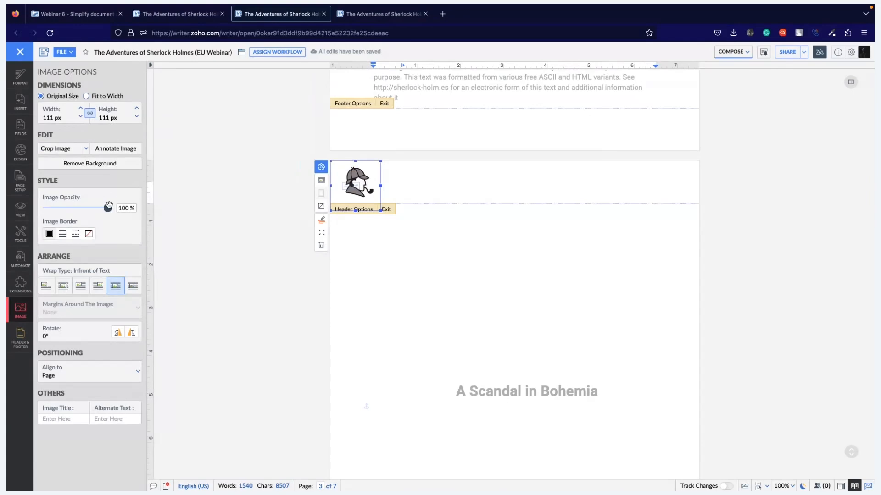
left_click_drag(108, 205, 129, 220)
left_click(387, 210)
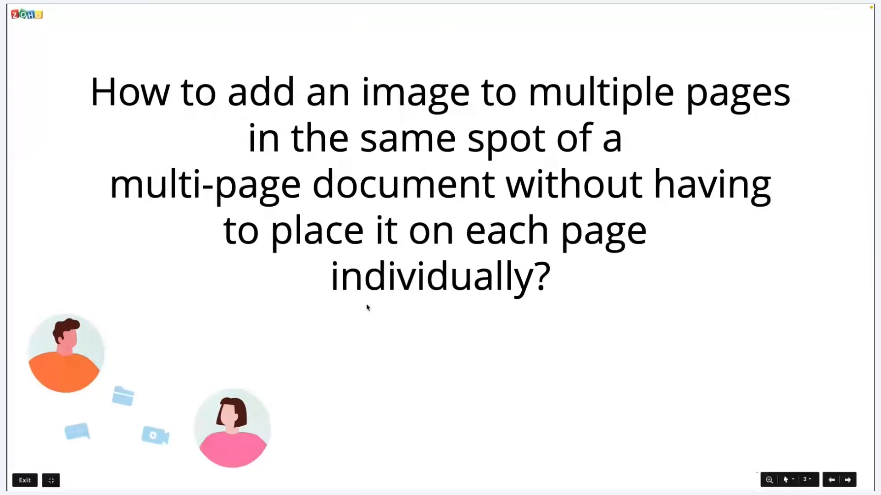
key("Right")
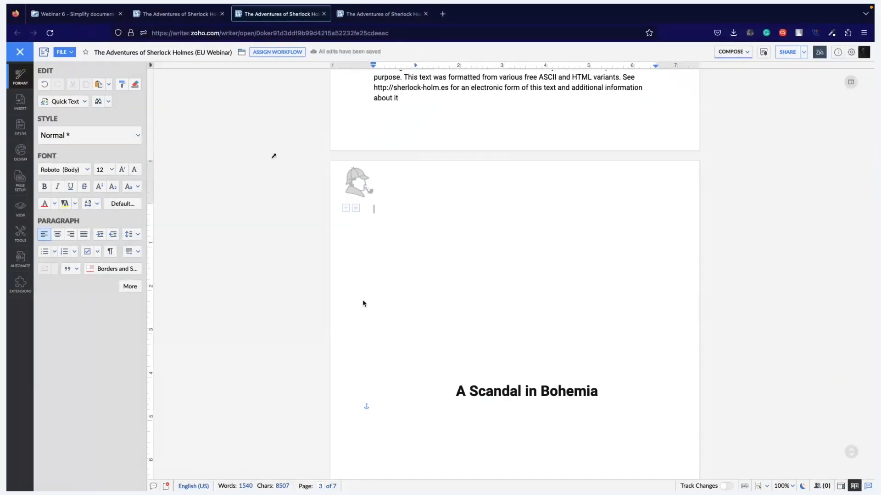
- Switch to the other open document, "The Adventures of Sherlock Holmes", and examine its page layouts, including the landscape illustration page
left_click(196, 14)
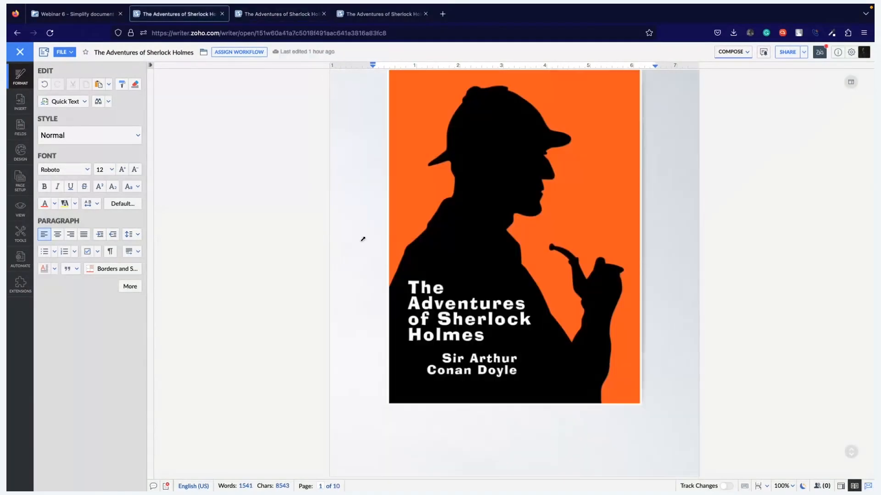
scroll(363, 239, "down", 20)
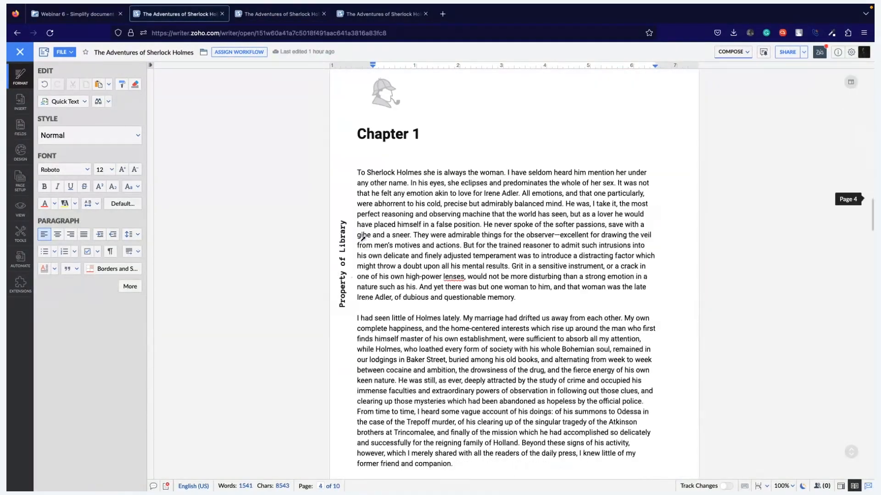
scroll(363, 239, "down", 20)
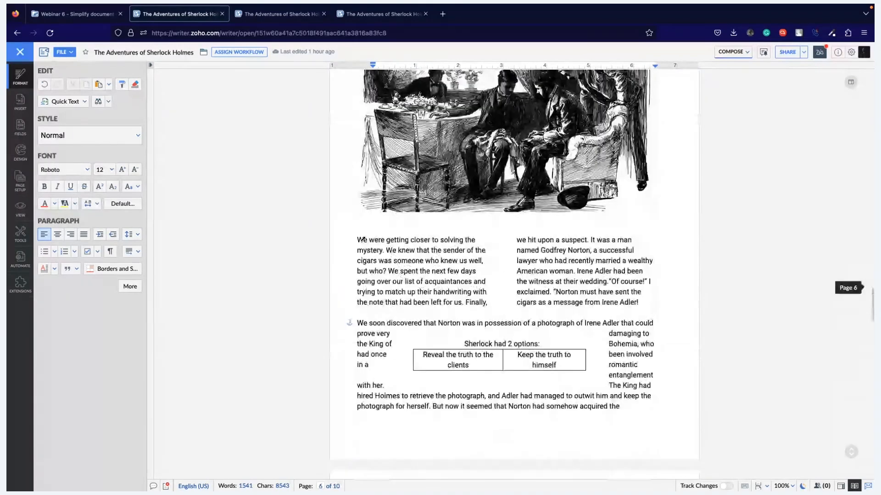
scroll(361, 240, "down", 11)
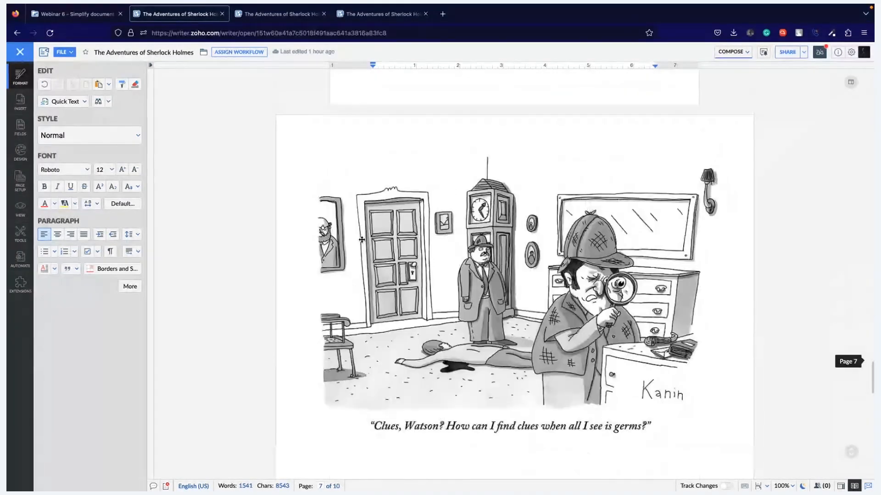
scroll(362, 239, "down", 1)
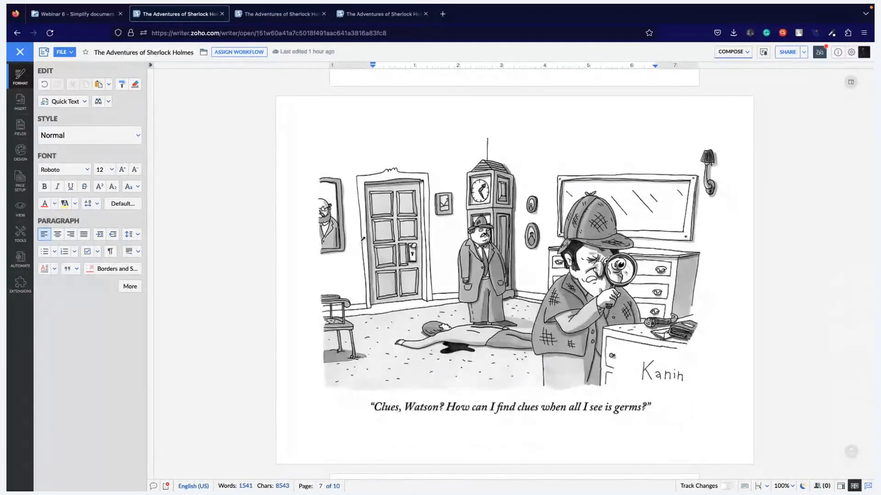
scroll(363, 239, "up", 8)
scroll(362, 238, "down", 20)
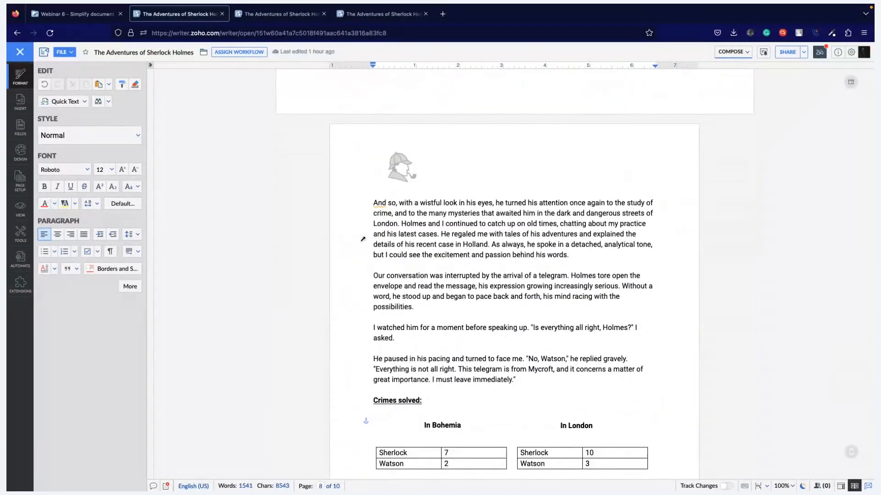
- Return to "The Adventures of Sherlock Holmes (EU Webinar)" and insert a Next Page section break after the paragraph ending "passion behind his words."
left_click(296, 21)
scroll(388, 264, "down", 20)
scroll(388, 264, "down", 20)
left_click(572, 149)
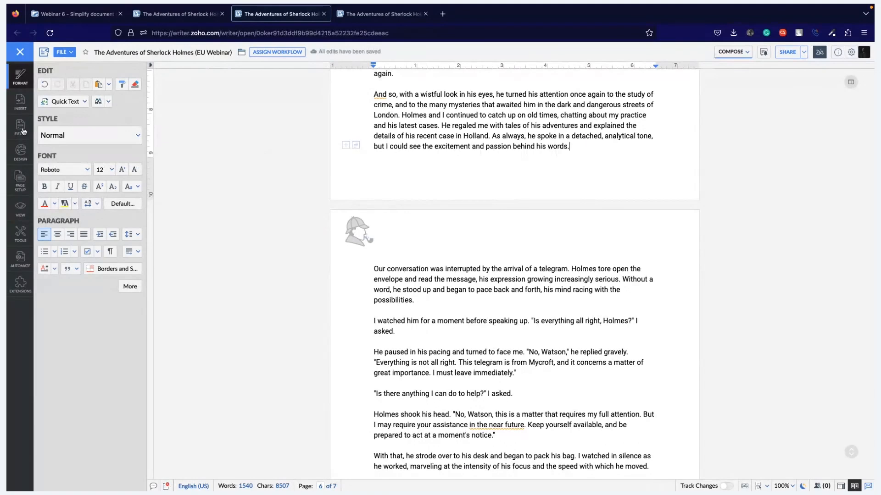
left_click(22, 103)
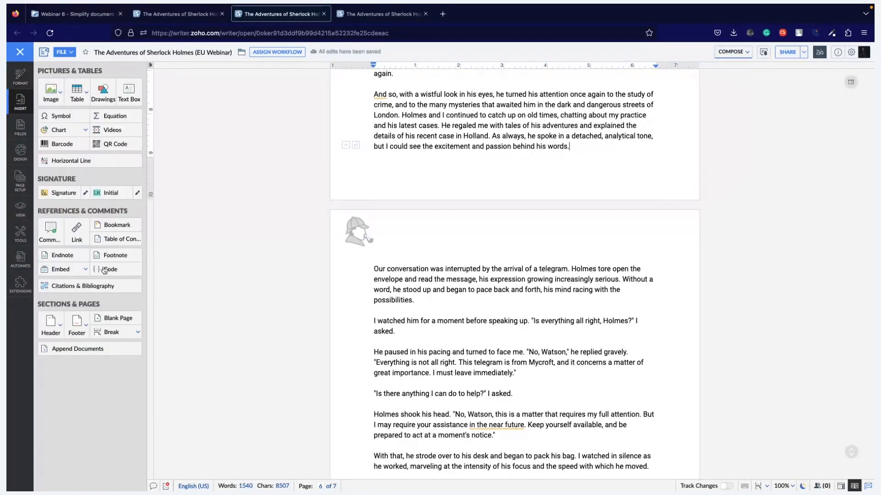
left_click(114, 334)
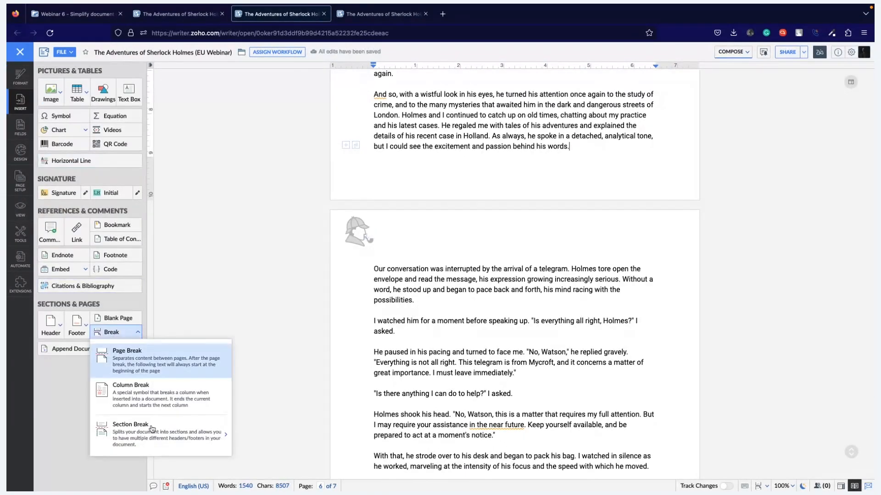
mouse_move(189, 432)
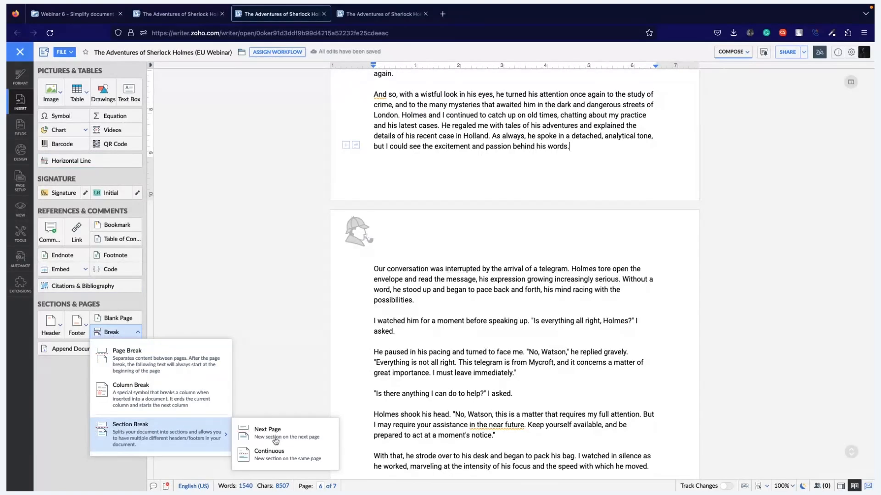
left_click(275, 433)
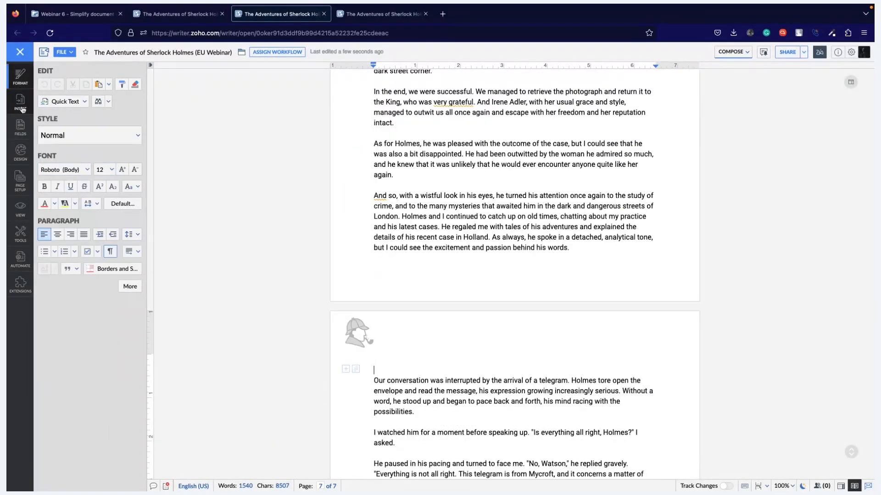
- Search the web for "sherlock holmes illustration" images to insert, filtering by a license that is free to use, share or modify
left_click(22, 109)
left_click(54, 91)
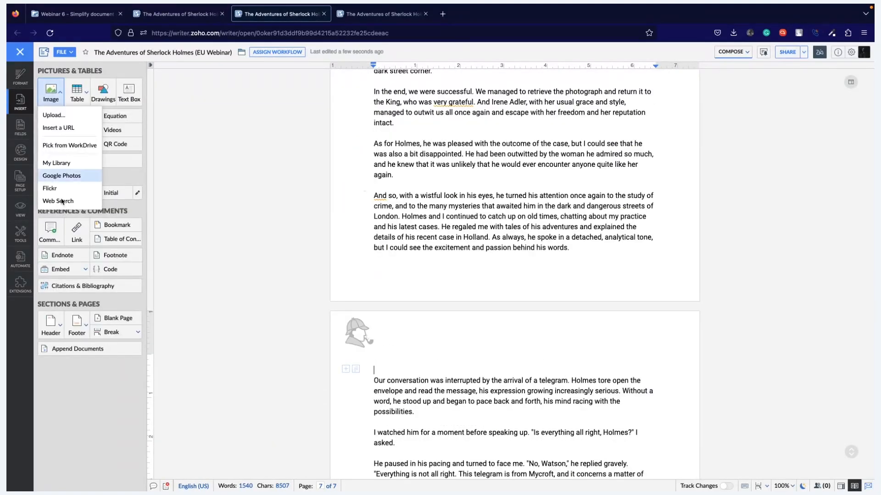
left_click(61, 201)
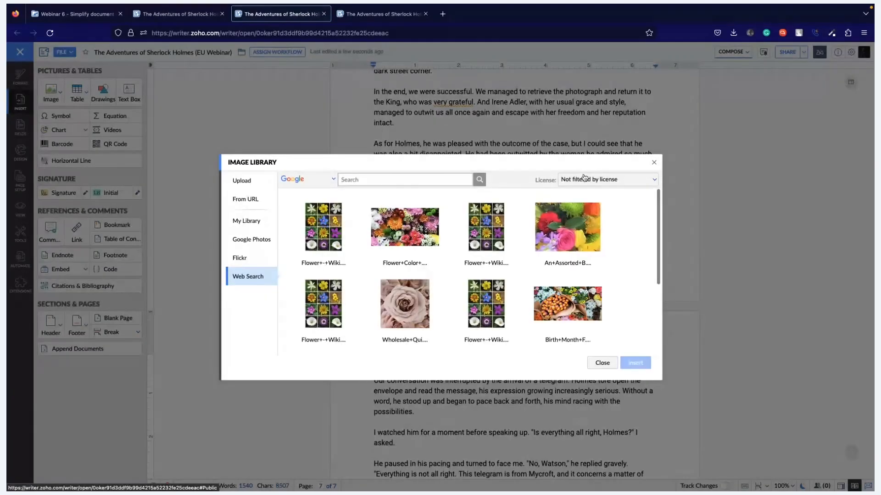
left_click(584, 179)
left_click(595, 248)
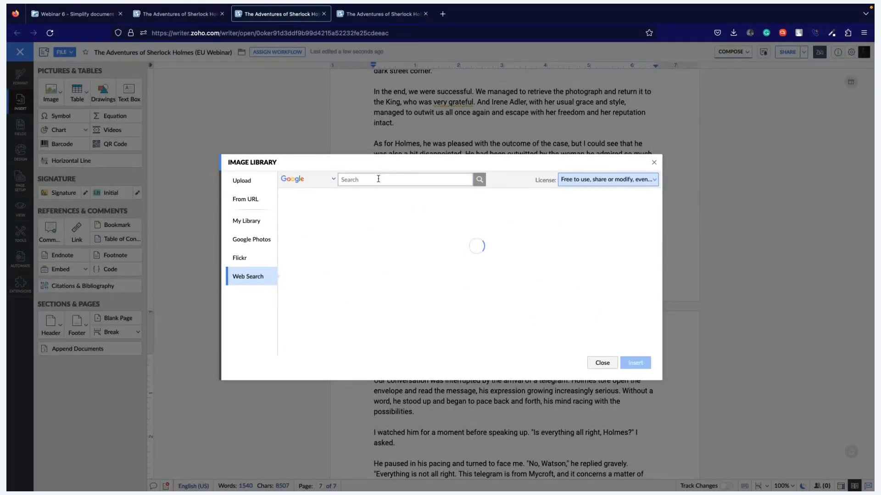
left_click(378, 179)
type("sherl")
type("ock")
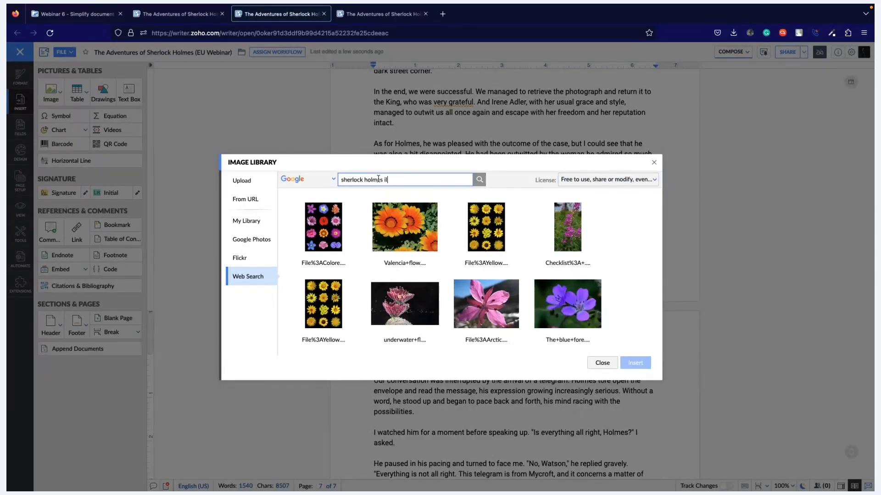
type("holmes illustration")
key("Return")
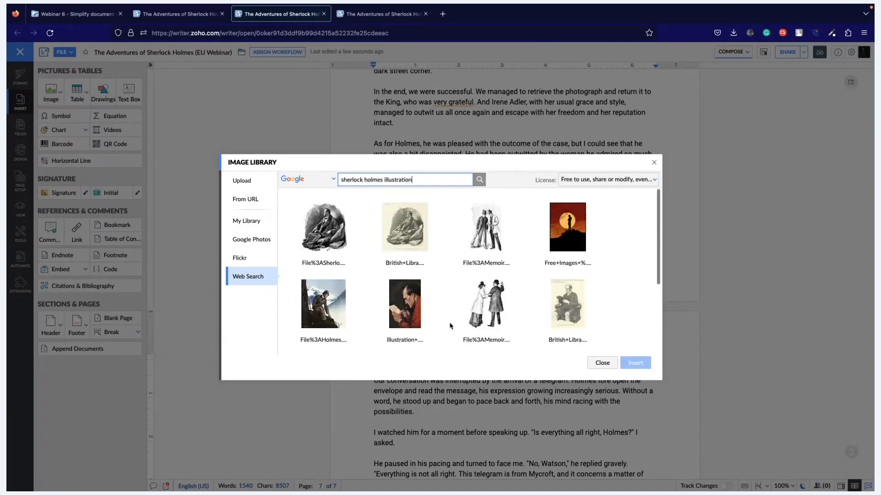
- Insert the wide black-and-white illustration of men seated around a table at the start of page 7
scroll(450, 323, "down", 5)
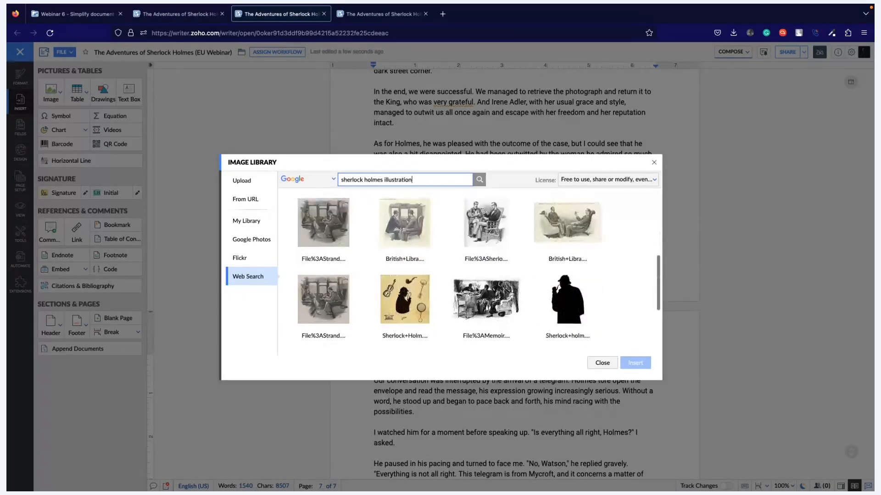
left_click(486, 294)
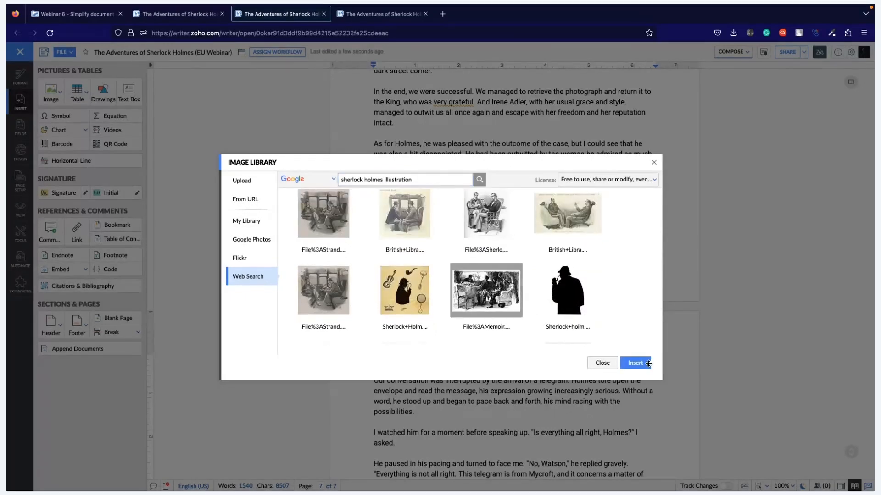
left_click(635, 363)
scroll(650, 363, "down", 2)
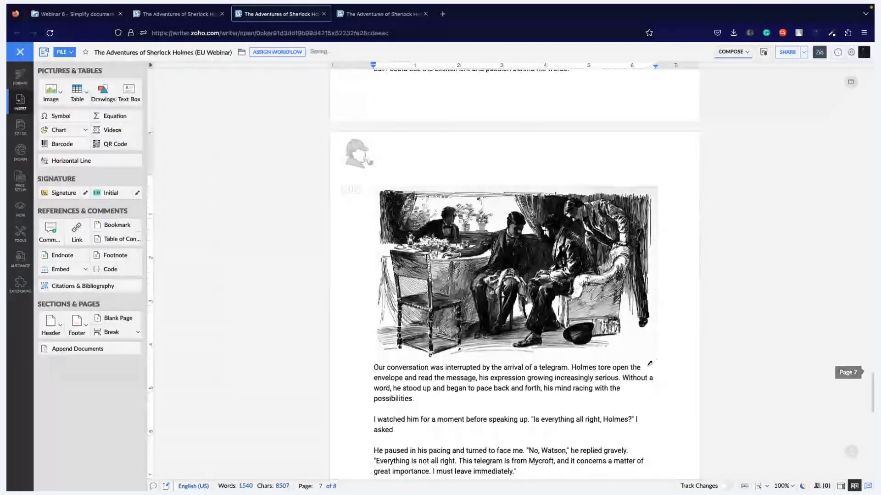
- Add a new line below the illustration and insert a Next Page section break there, before "Our conversation was interrupted"
key("Return")
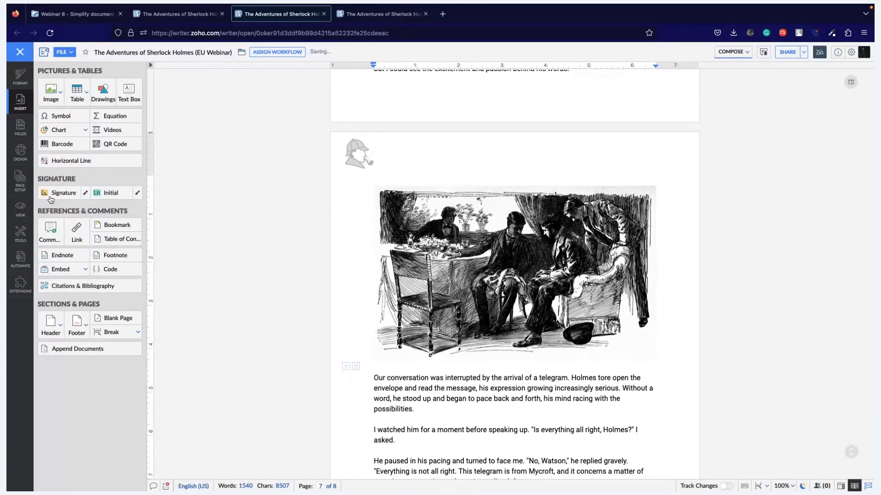
left_click(114, 332)
mouse_move(161, 433)
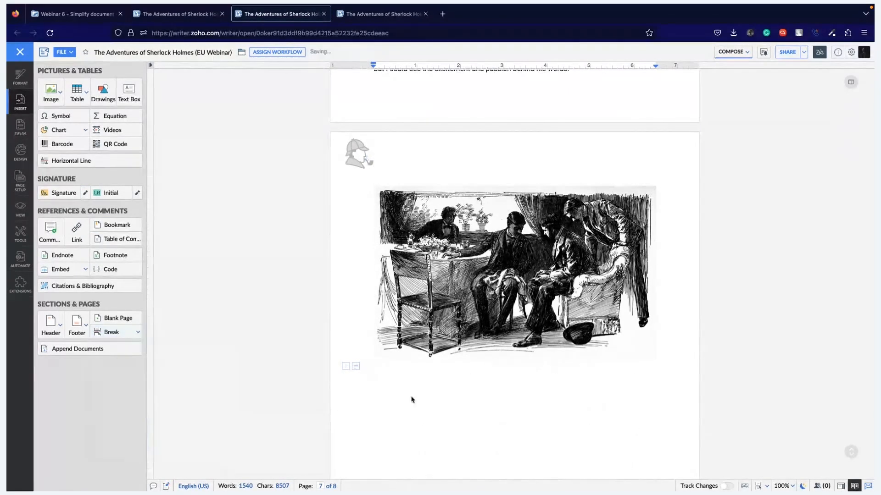
scroll(851, 370, "down", 5)
- Check the page layout around the illustration and set the illustration's section to landscape orientation
left_click(477, 197)
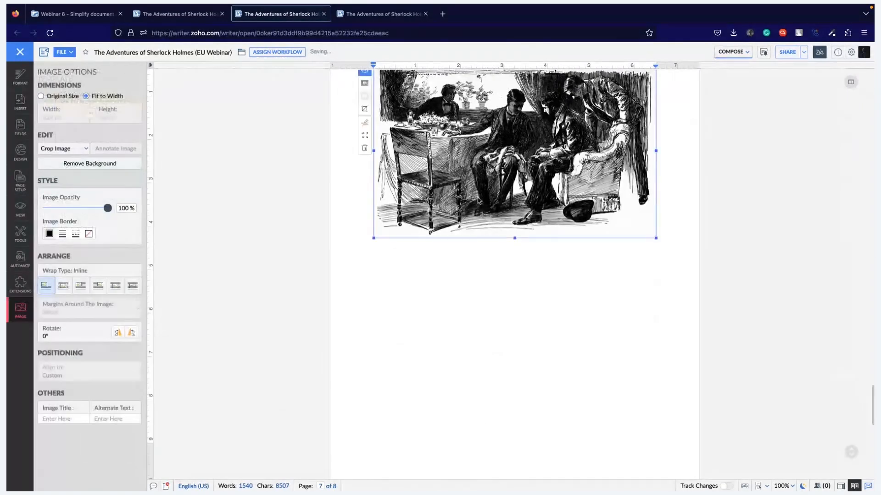
scroll(477, 197, "up", 2)
scroll(477, 198, "down", 6)
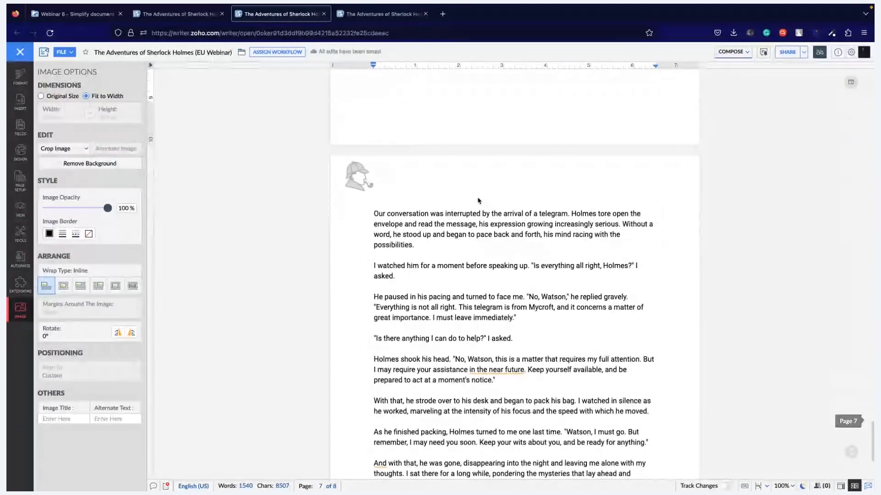
scroll(477, 198, "up", 8)
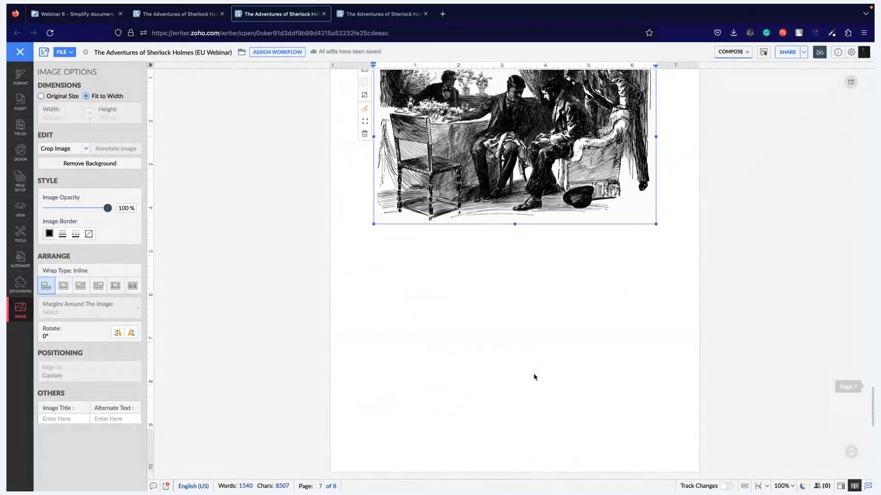
scroll(535, 375, "up", 3)
left_click(479, 287)
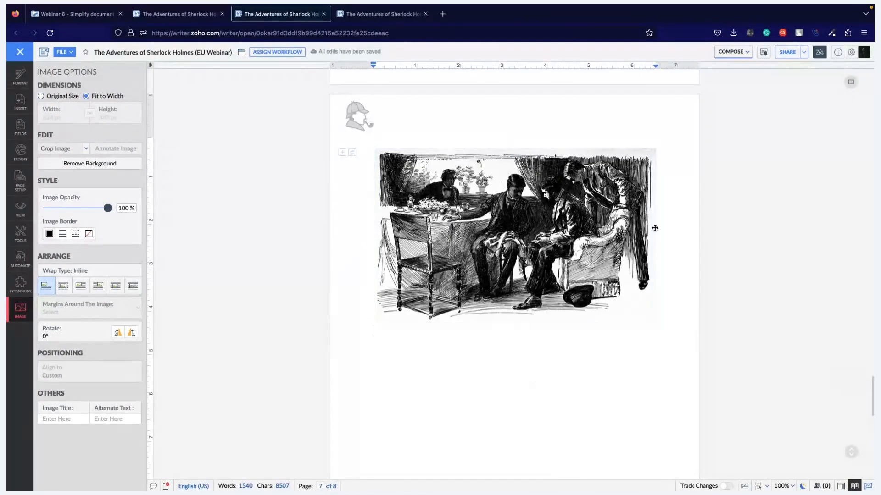
double_click(678, 226)
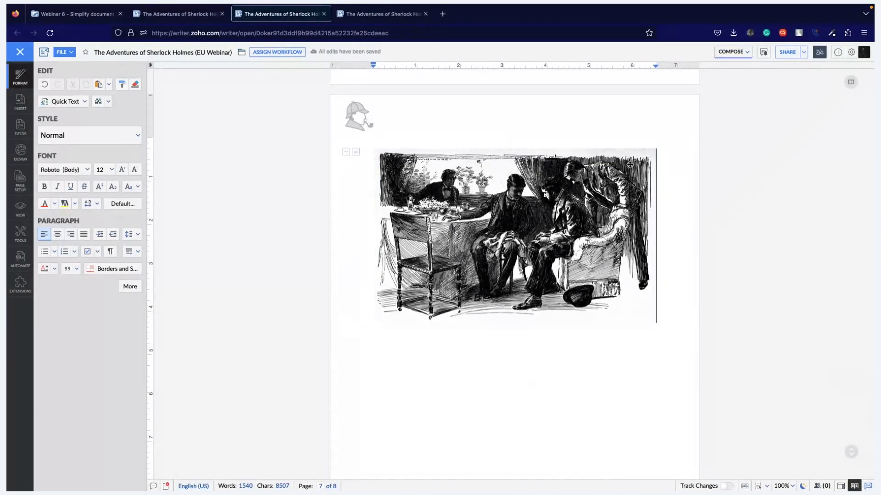
left_click(20, 180)
left_click(130, 146)
scroll(371, 211, "down", 3)
scroll(390, 248, "up", 3)
- Enlarge the illustration on the landscape page to about 901 by 558 px and check the surrounding pages
left_click(405, 276)
scroll(405, 276, "down", 3)
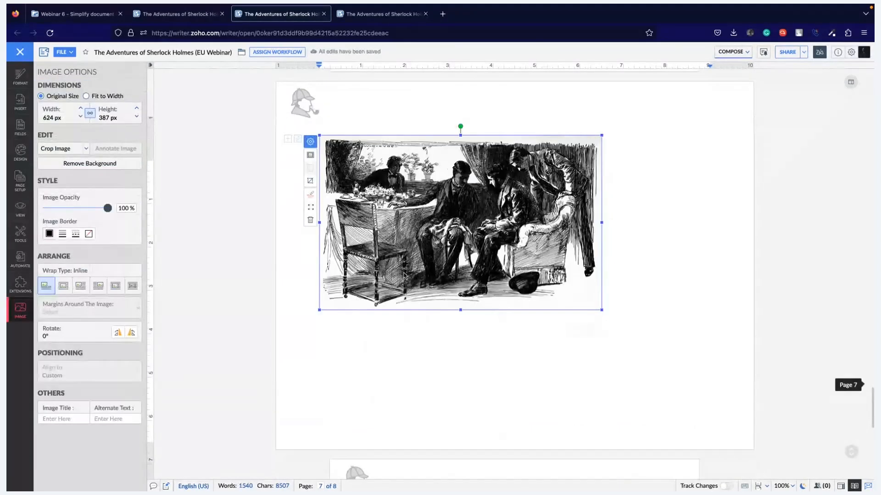
scroll(404, 275, "down", 2)
scroll(403, 273, "up", 4)
scroll(448, 261, "down", 1)
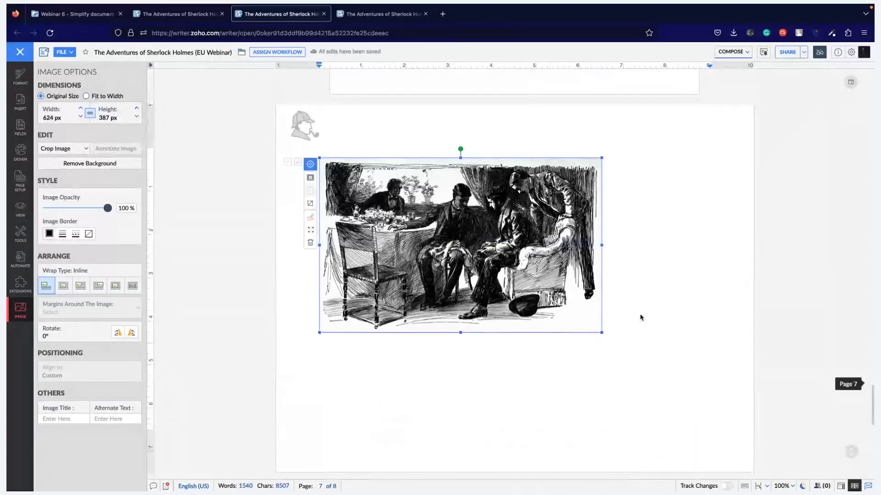
left_click_drag(652, 393, 664, 416)
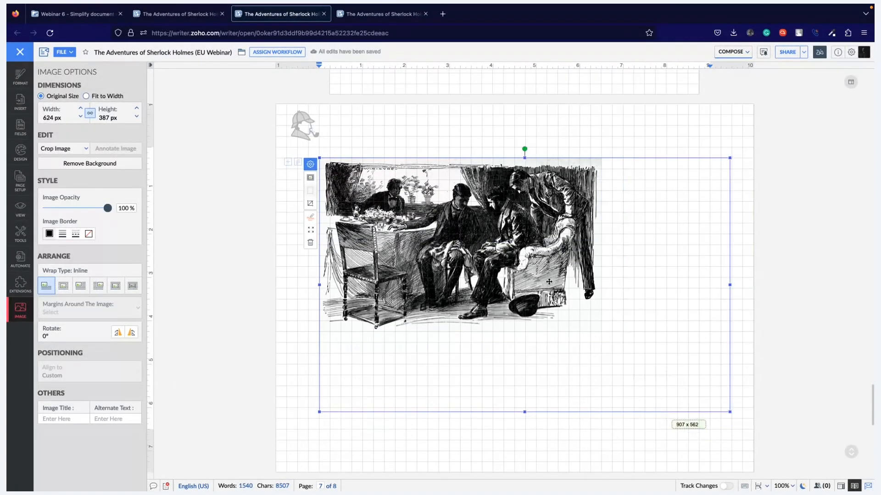
left_click_drag(730, 411, 727, 410)
left_click(526, 427)
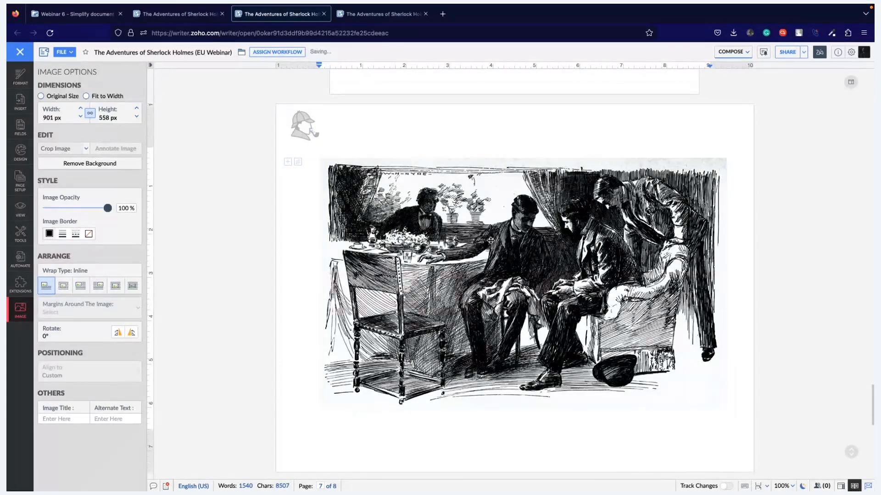
scroll(519, 389, "down", 2)
scroll(503, 325, "up", 3)
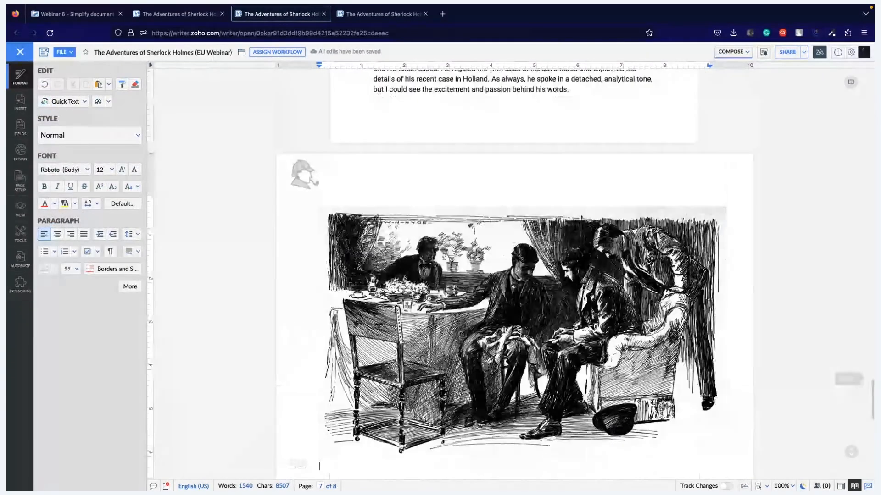
scroll(441, 284, "down", 1)
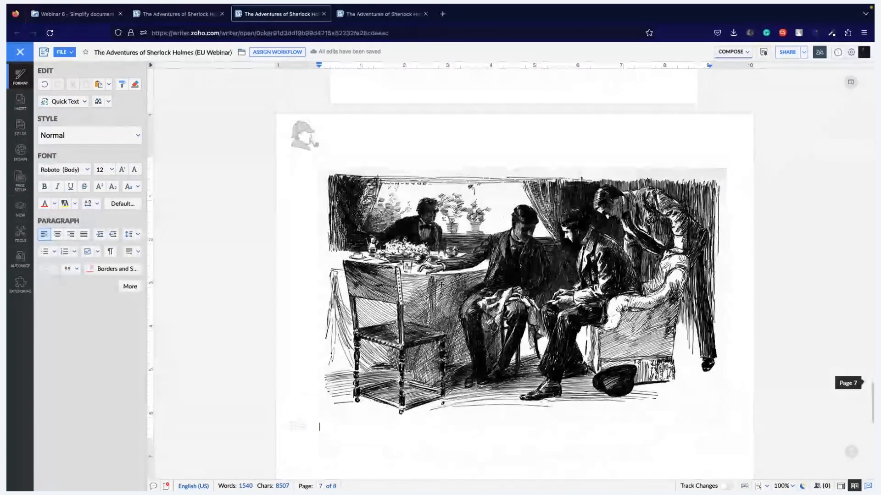
- Set the illustration's wrap type to In Front of Text and extend it up and left over the header logo
left_click(441, 285)
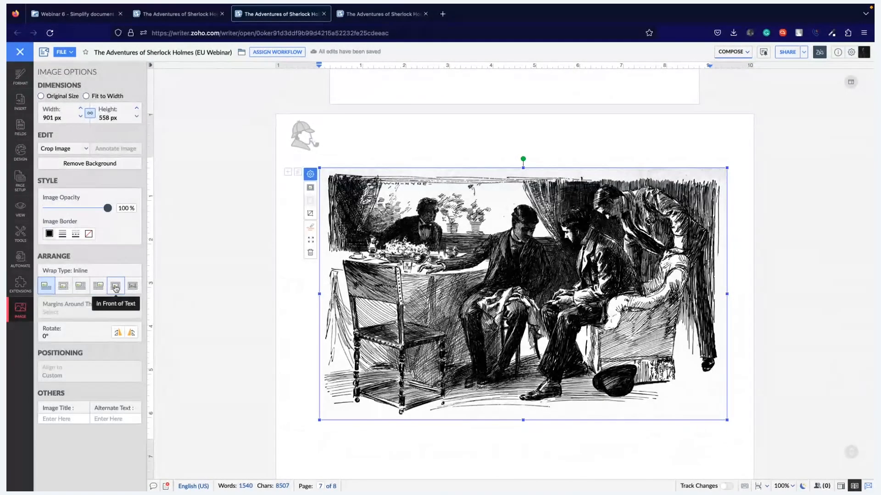
left_click(115, 286)
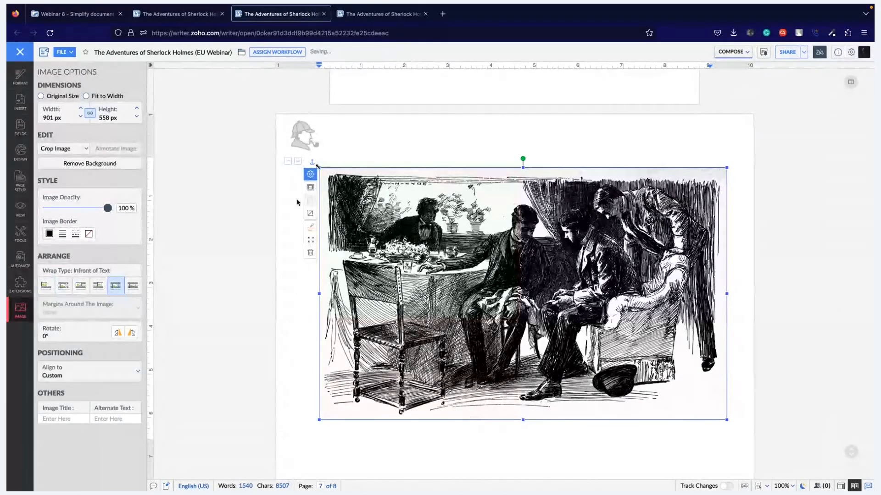
left_click_drag(318, 167, 377, 159)
left_click_drag(514, 155, 514, 122)
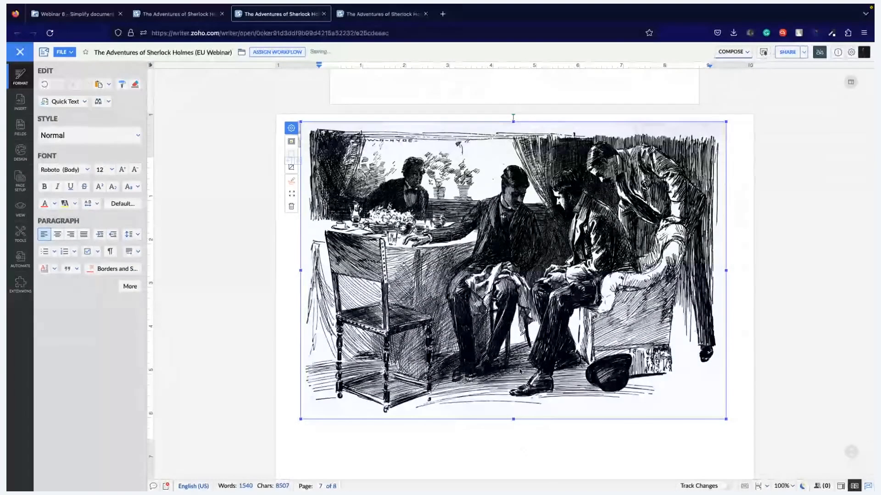
- Stretch the illustration's bottom and side edges toward the landscape page's borders, to about 1044 by 770 px
scroll(514, 349, "down", 2)
left_click_drag(513, 347, 514, 398)
scroll(729, 288, "up", 2)
left_click_drag(725, 283, 726, 284)
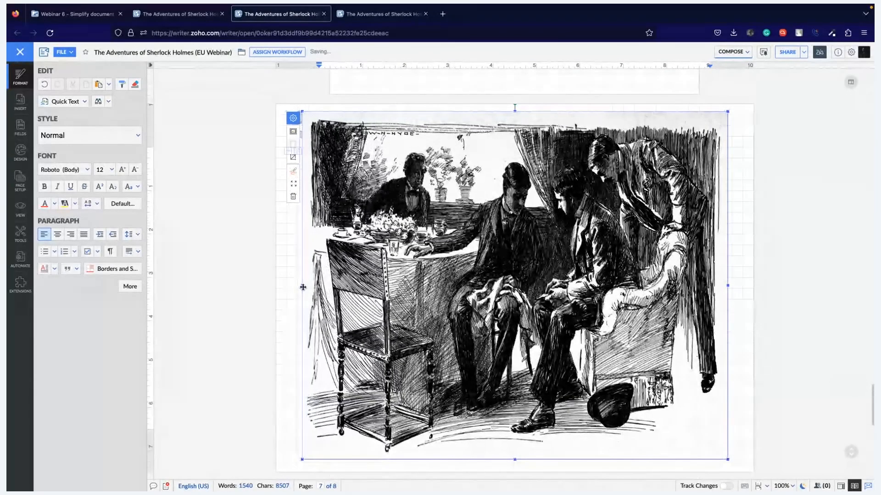
left_click_drag(286, 287, 278, 294)
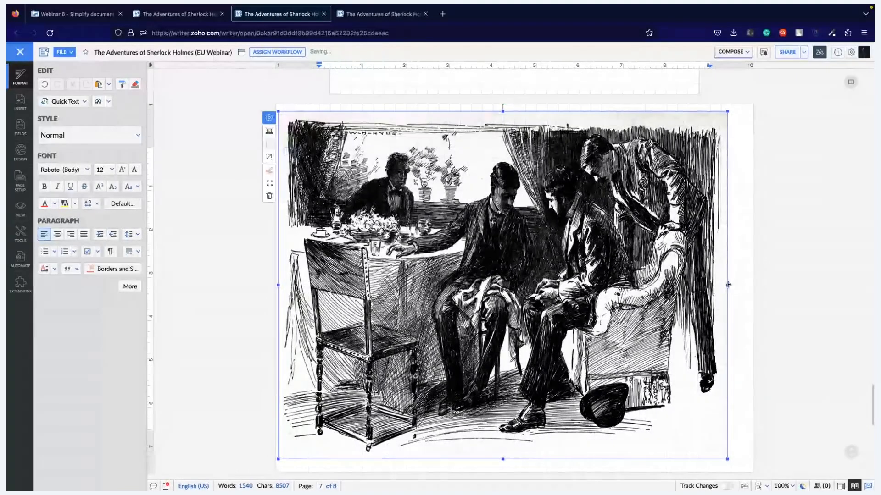
left_click_drag(751, 285, 750, 285)
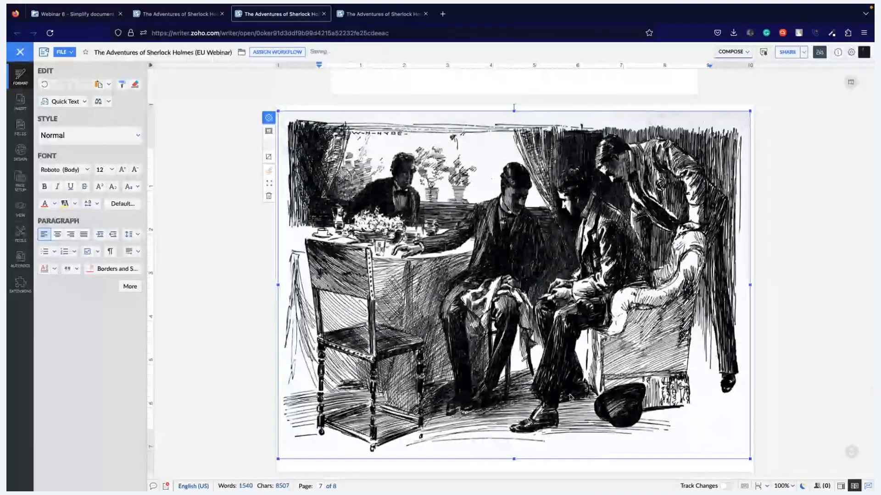
- Pull the illustration's top and bottom edges slightly inward, leaving a margin above and below it on the page
scroll(528, 262, "down", 3)
left_click(526, 262)
scroll(519, 271, "up", 7)
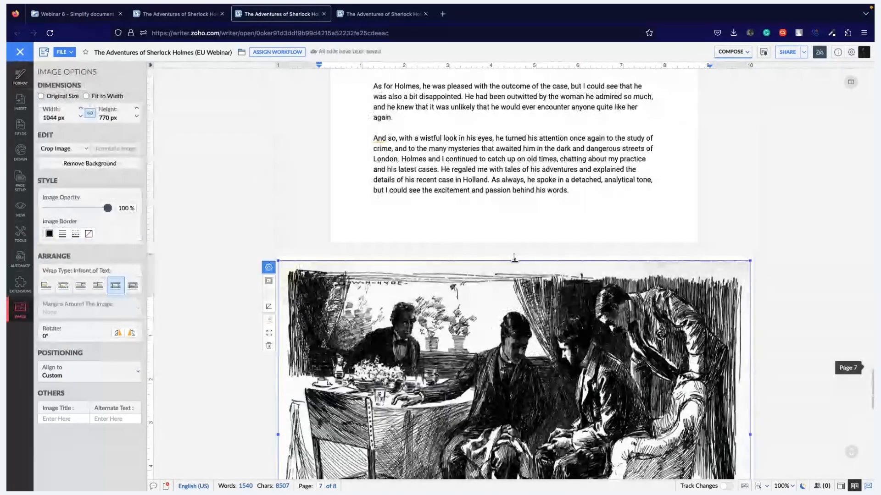
left_click_drag(514, 261, 513, 274)
scroll(513, 276, "down", 4)
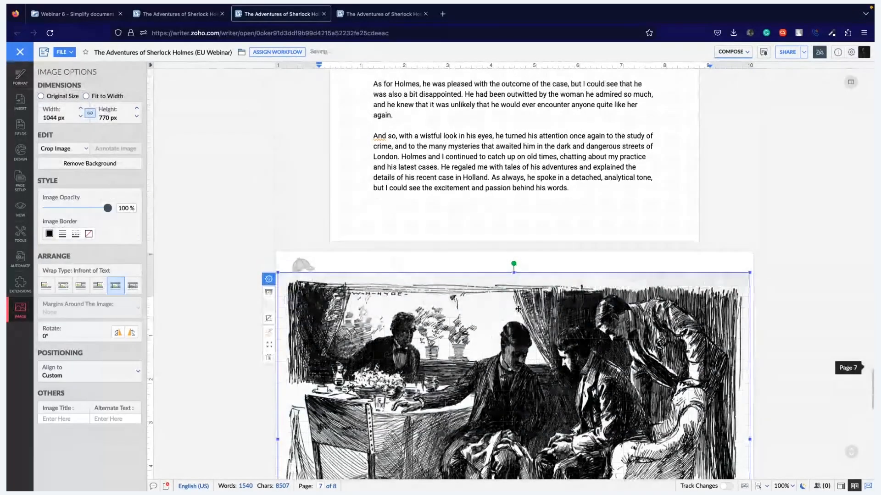
left_click_drag(514, 442, 514, 424)
scroll(565, 133, "up", 3)
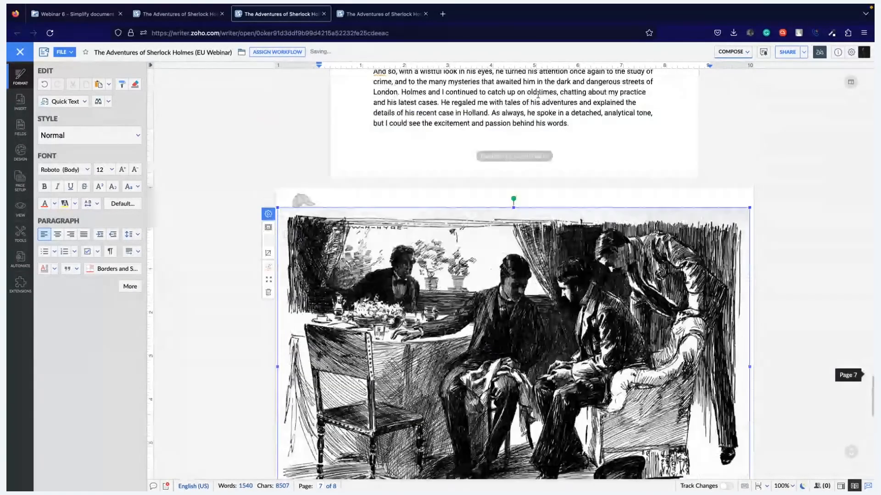
- Deselect the illustration and check the landscape page together with the portrait pages before and after it
left_click(566, 133)
scroll(565, 131, "down", 2)
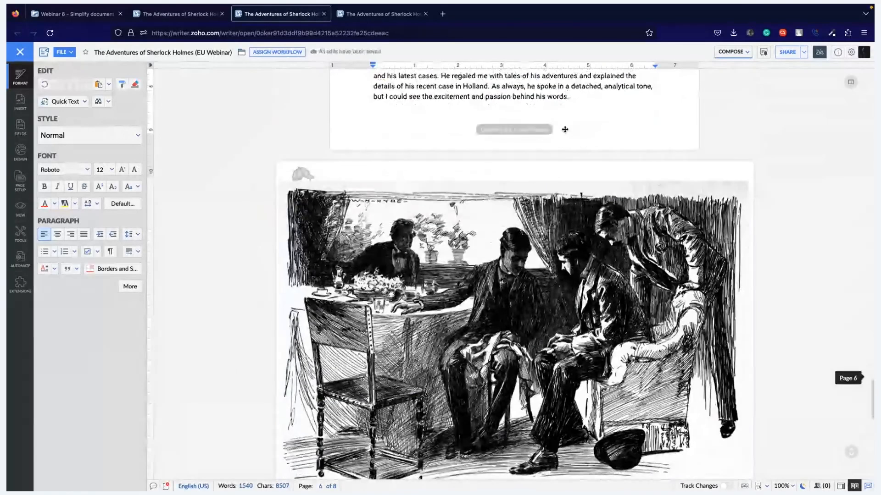
scroll(564, 133, "down", 4)
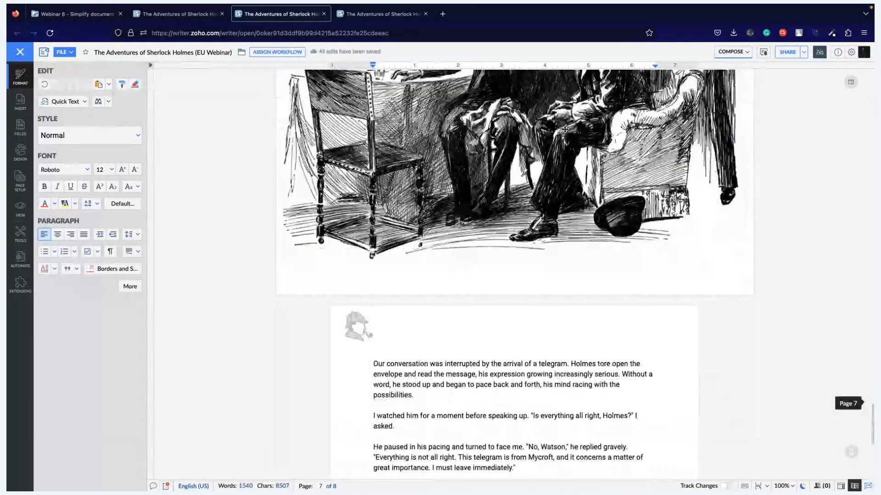
scroll(563, 228, "up", 1)
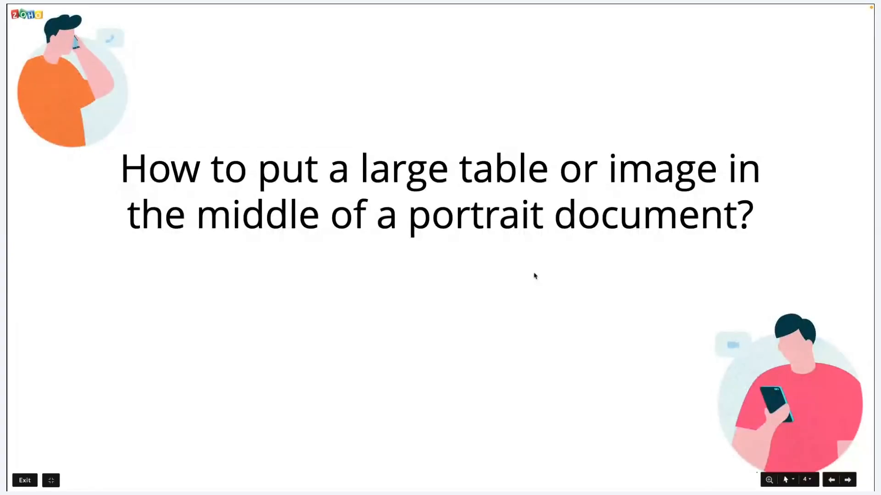
key("Right")
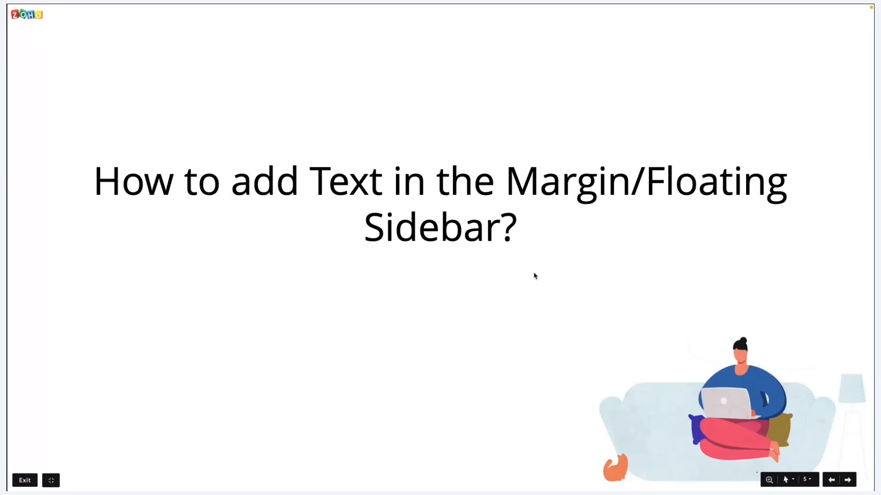
key("ctrl+Right")
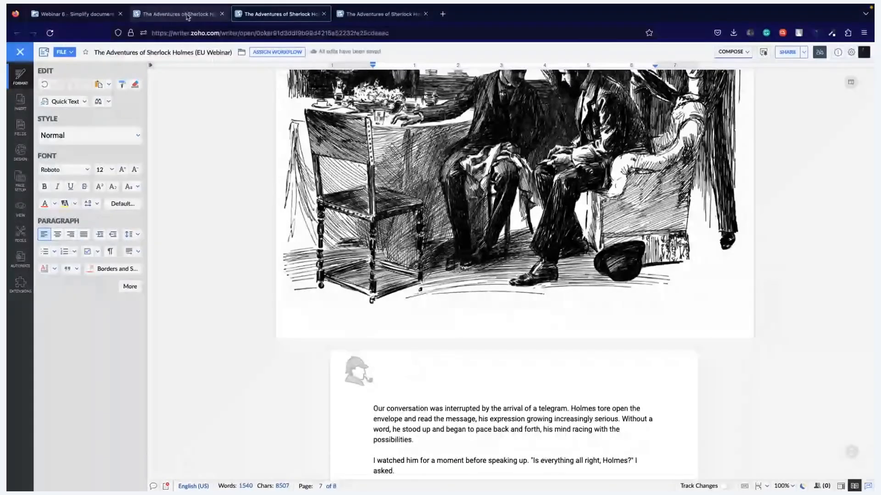
- Switch to the finished copy of The Adventures of Sherlock Holmes and examine the rotated "Property of Library" text box in Chapter 1's margin
left_click(187, 16)
scroll(371, 284, "up", 20)
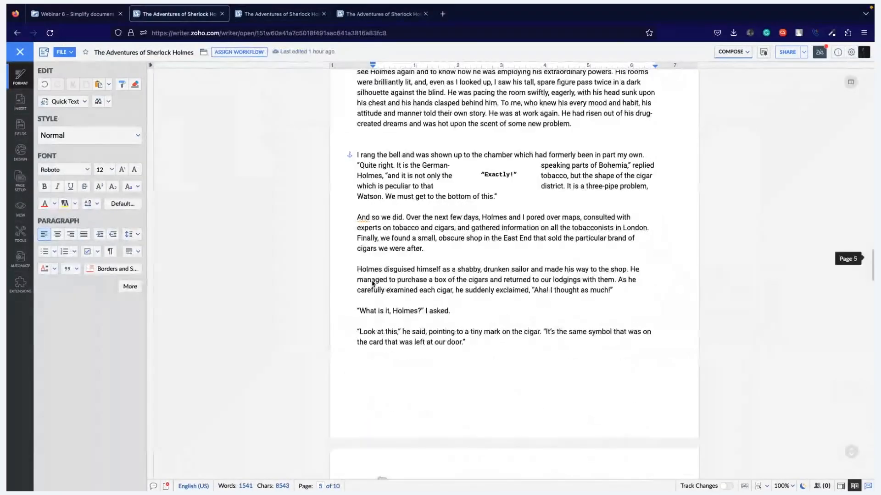
scroll(372, 284, "down", 10)
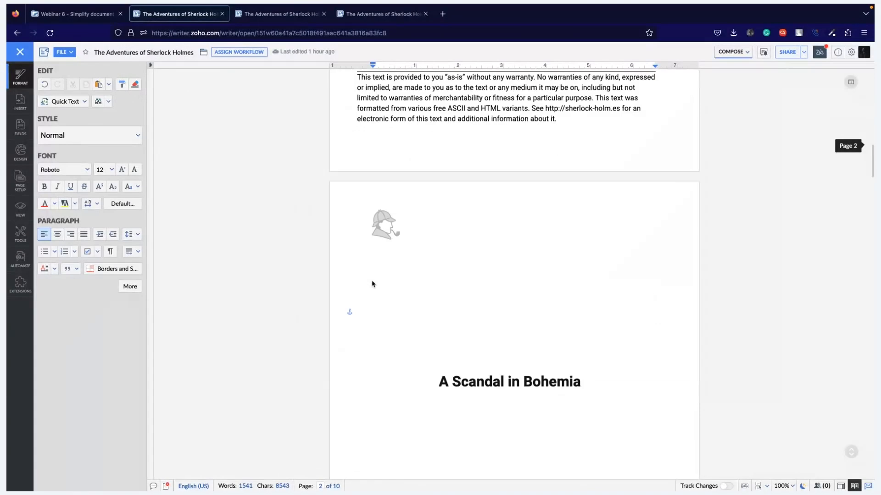
scroll(372, 281, "down", 5)
left_click(340, 321)
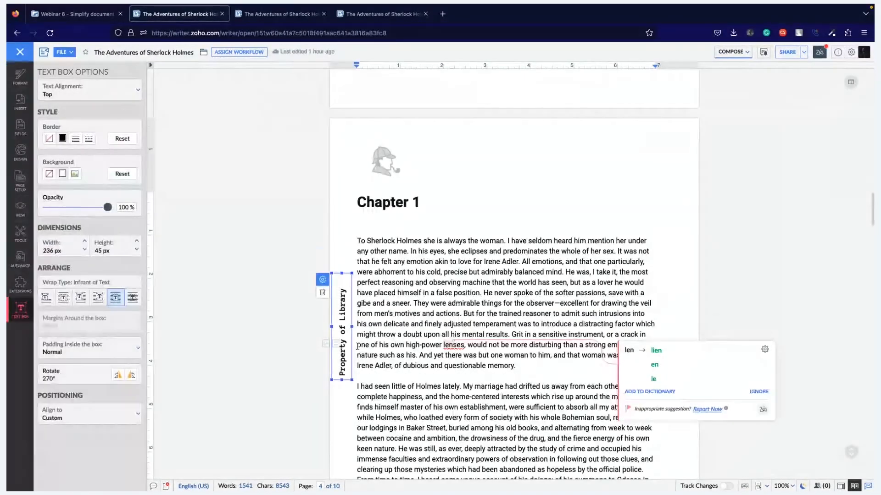
scroll(356, 337, "down", 1)
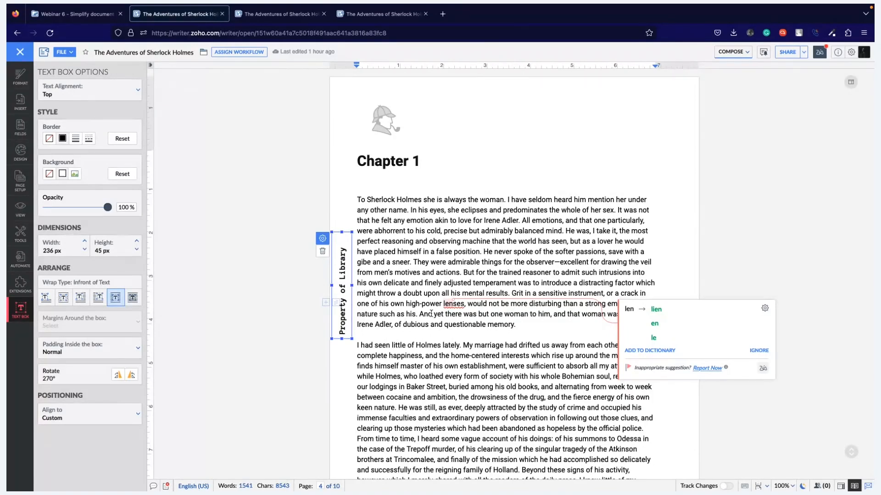
left_click(503, 252)
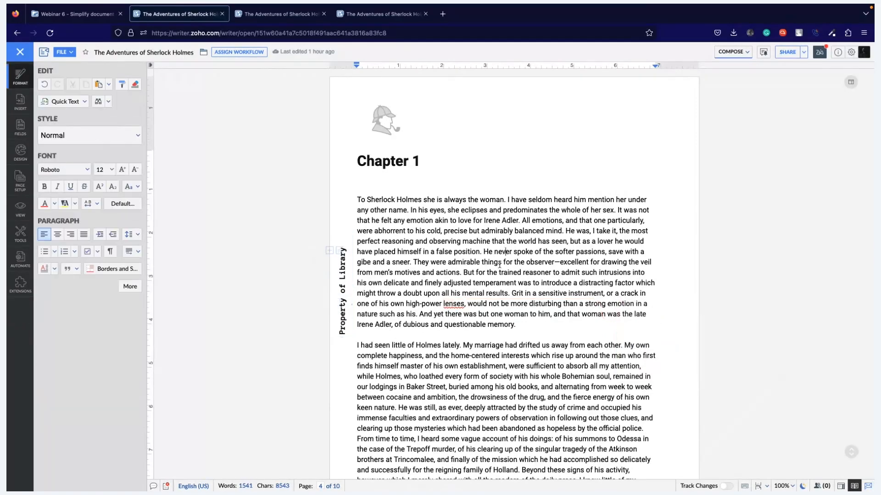
- Return to the EU Webinar document and insert a text box over Chapter 1's first paragraph, widening it to about 296 px
key("ctrl+Tab")
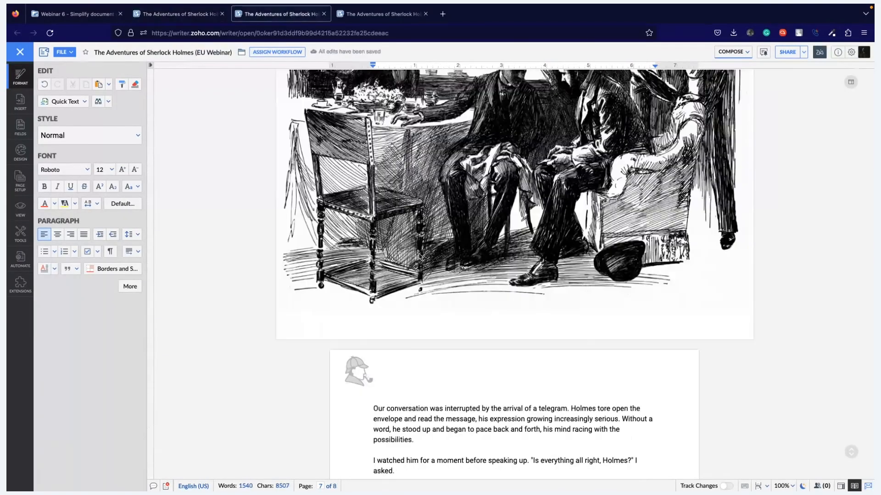
scroll(419, 257, "down", 10)
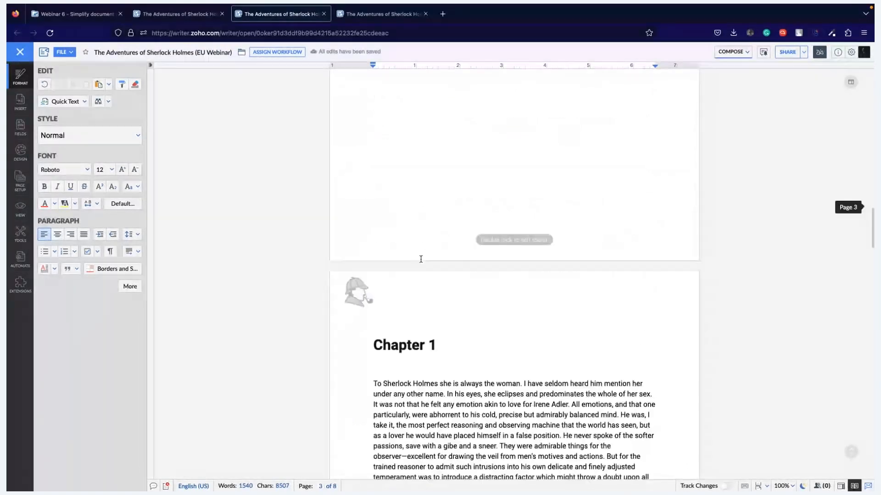
left_click(426, 271)
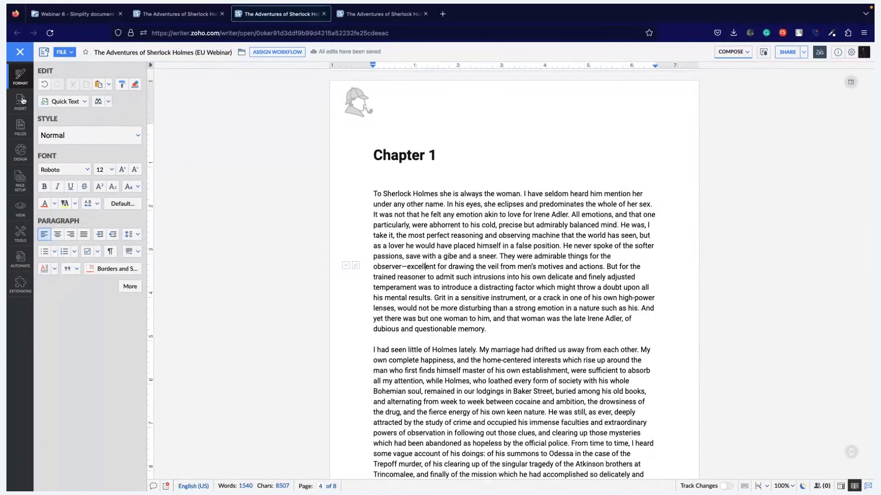
left_click(21, 100)
left_click(127, 91)
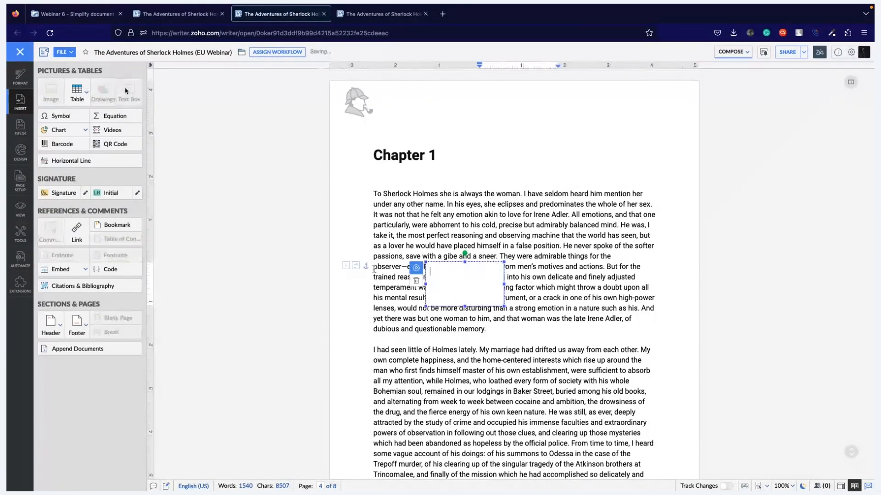
left_click_drag(503, 283, 559, 283)
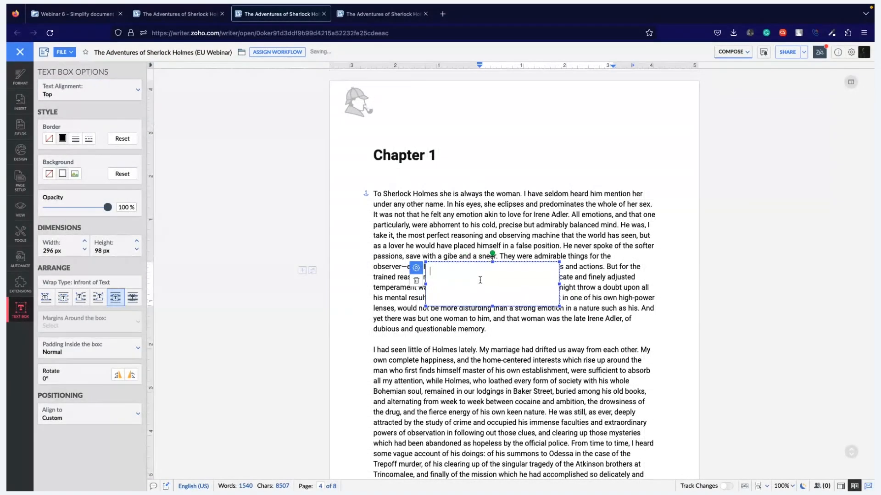
- Enter "Read after completing book 1" in the text box and narrow the box to about 235 px to fit the line
type("Re")
type("ad through")
key("BackSpace")
key("BackSpace")
key("BackSpace")
key("BackSpace")
key("BackSpace")
key("BackSpace")
key("BackSpace")
key("BackSpace")
key("BackSpace")
type("after ")
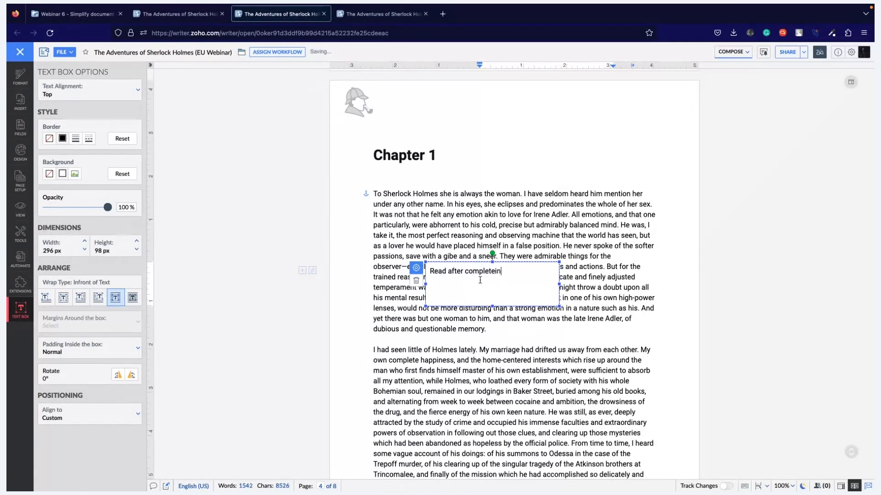
type("completing book 1")
left_click_drag(559, 284, 532, 283)
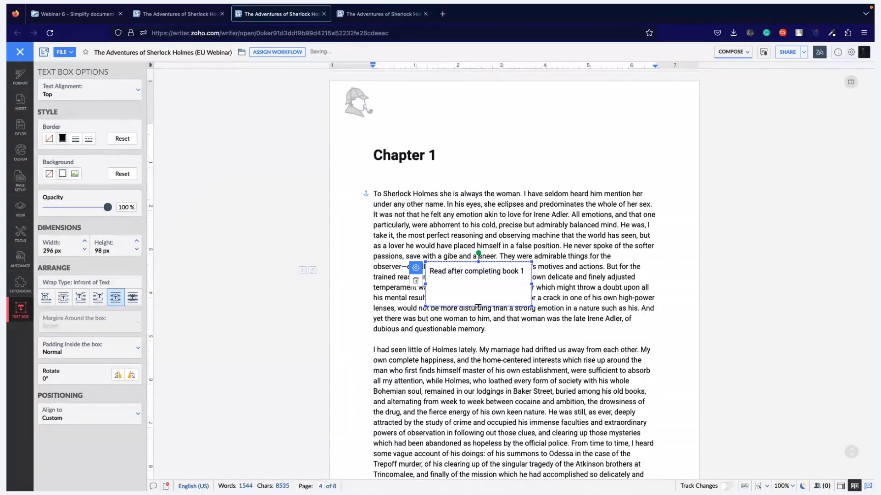
- Apply the Subtitle style to the whole line of text in the text box
double_click(481, 272)
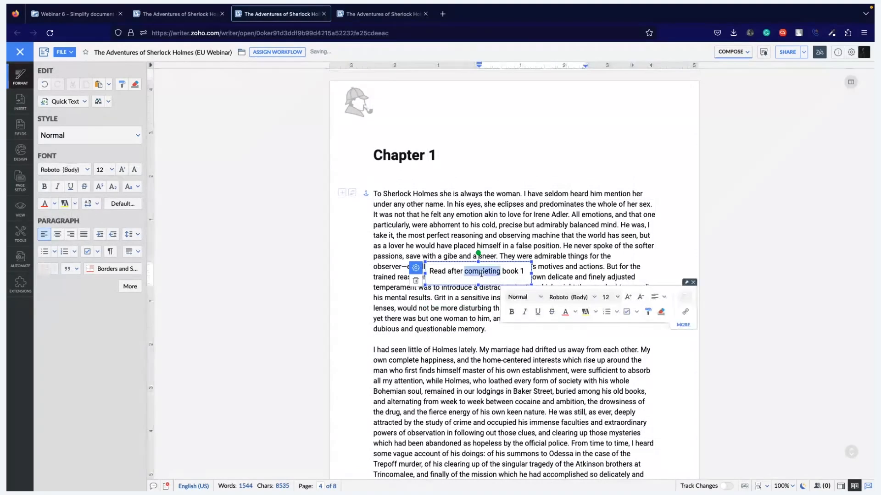
triple_click(481, 273)
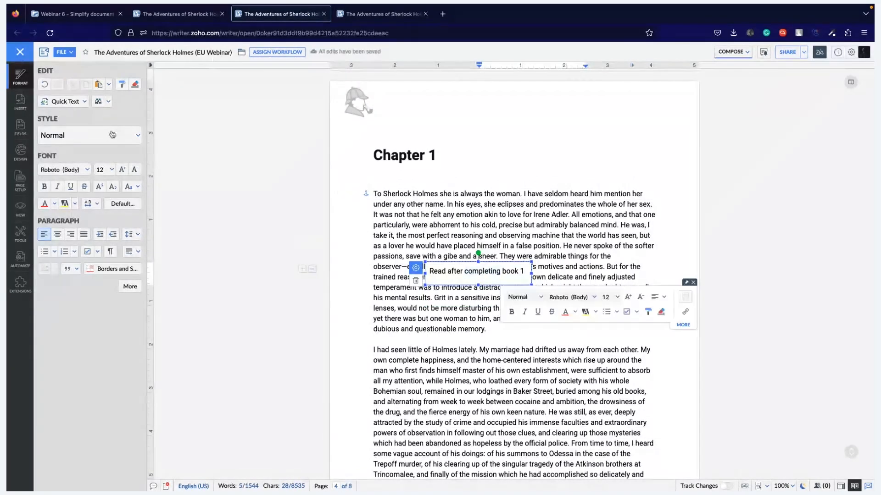
left_click(70, 135)
left_click(70, 136)
left_click(70, 135)
left_click(72, 183)
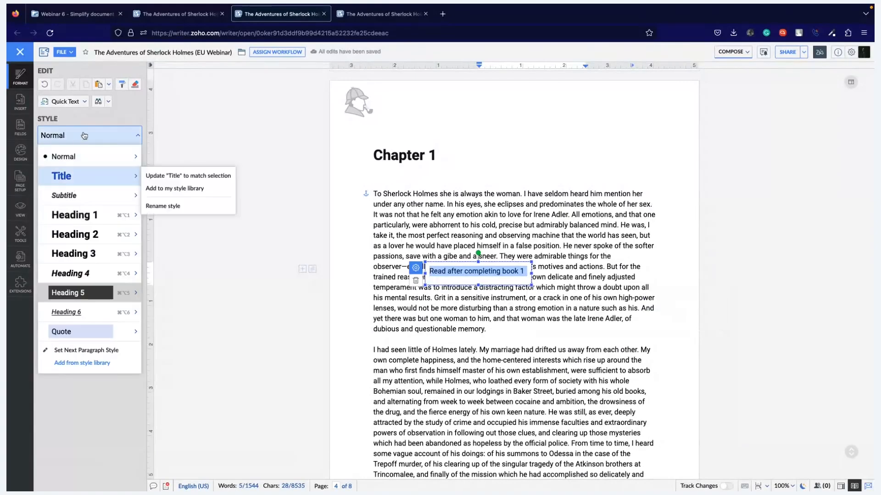
left_click(85, 137)
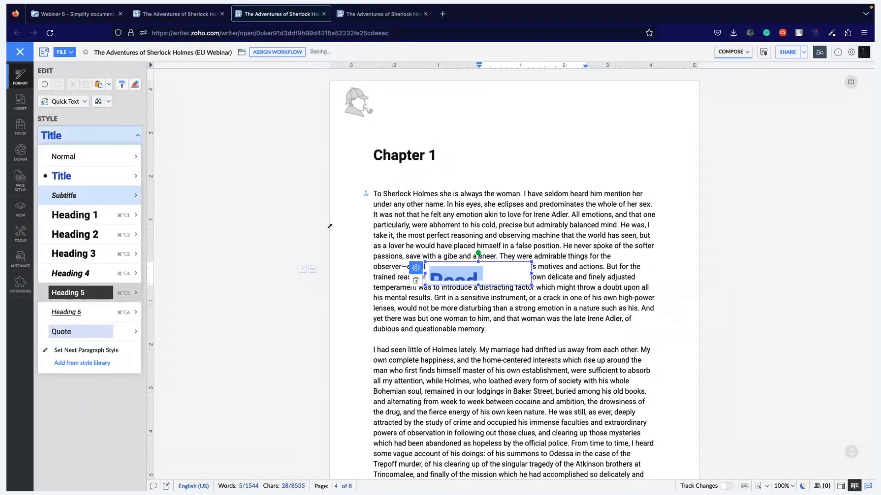
left_click(84, 196)
- Increase the text box's height to about 72 px and rotate it to 270° so the text reads upward
left_click(446, 271)
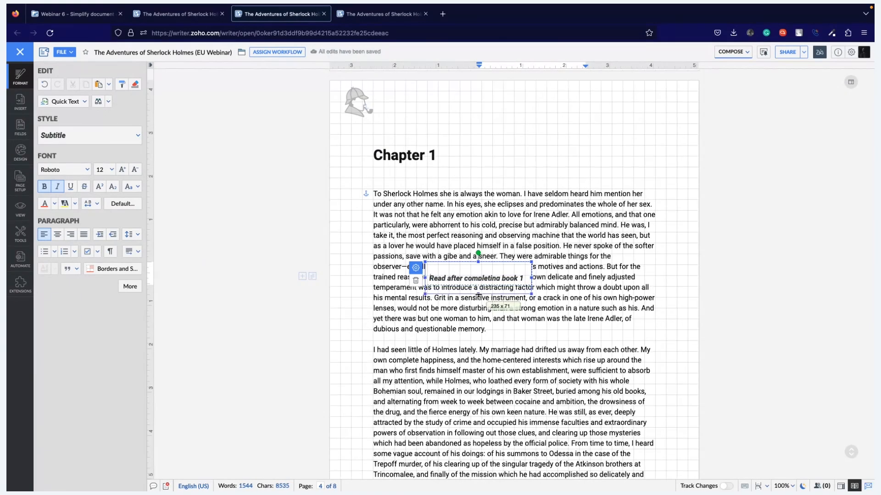
left_click(492, 274)
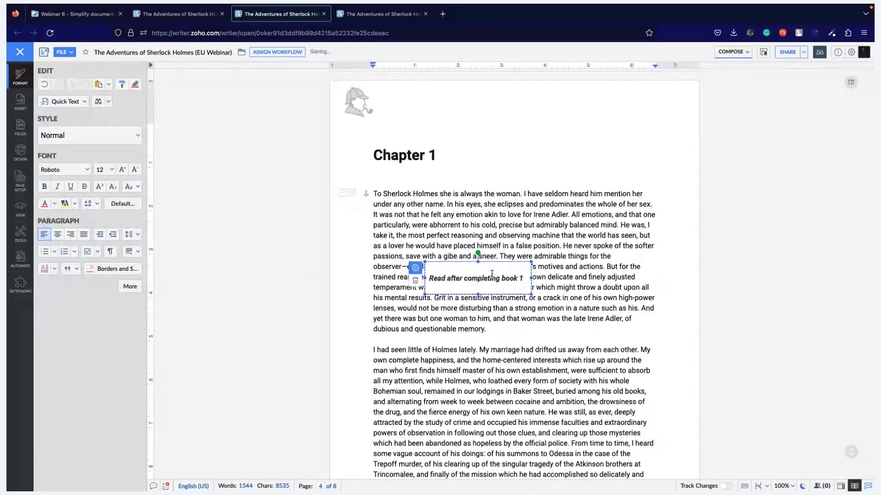
left_click(493, 274)
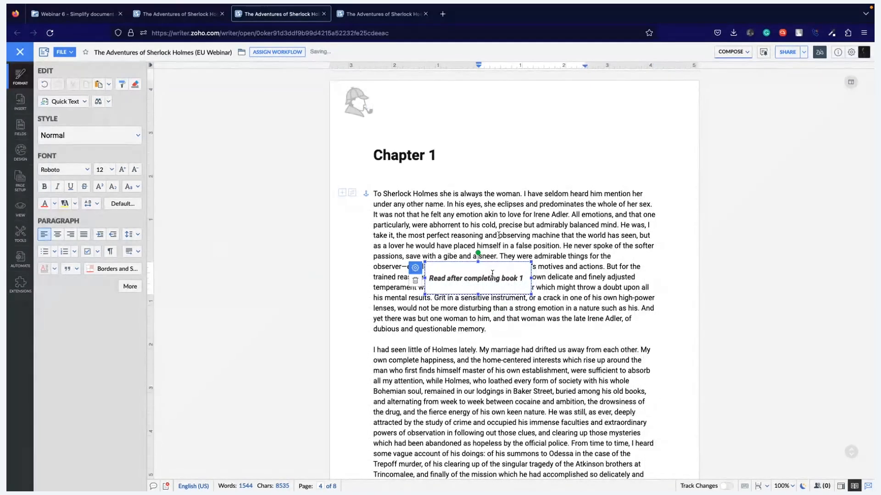
left_click(416, 267)
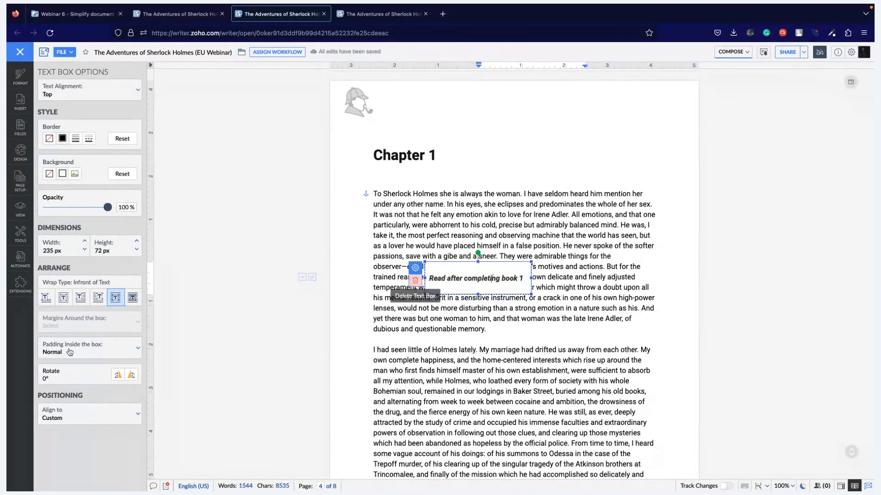
left_click(131, 376)
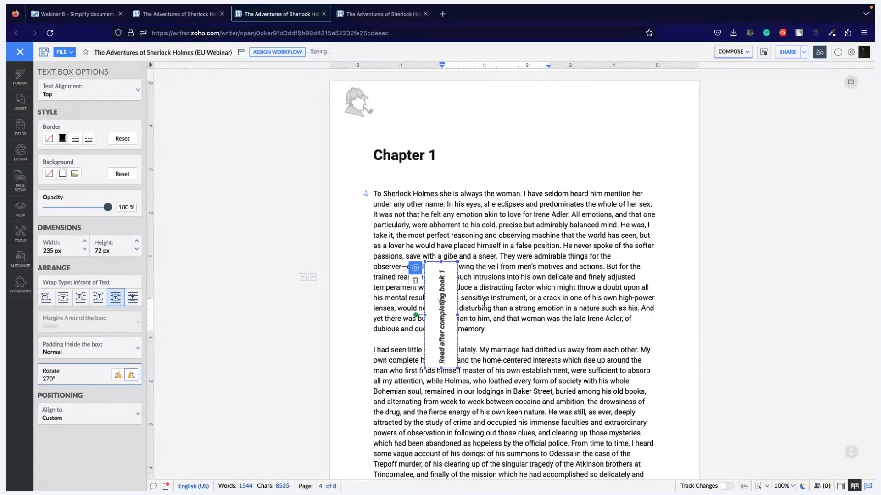
- Align the rotated text box to the page at Center Left so it sits in Chapter 1's left margin
left_click(108, 413)
scroll(83, 308, "down", 1)
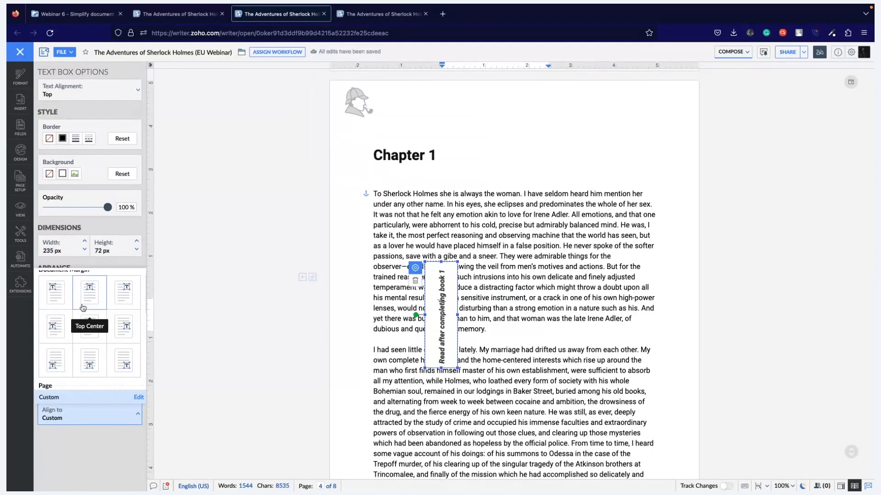
scroll(83, 308, "down", 5)
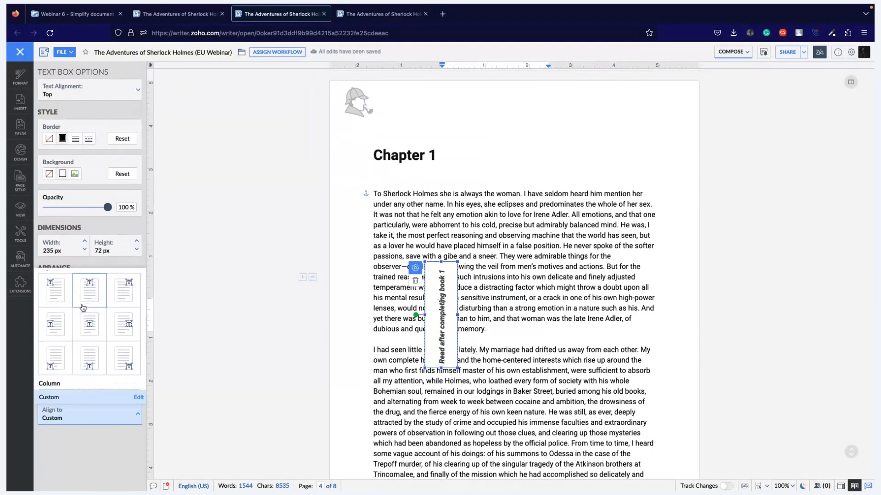
scroll(72, 307, "up", 1)
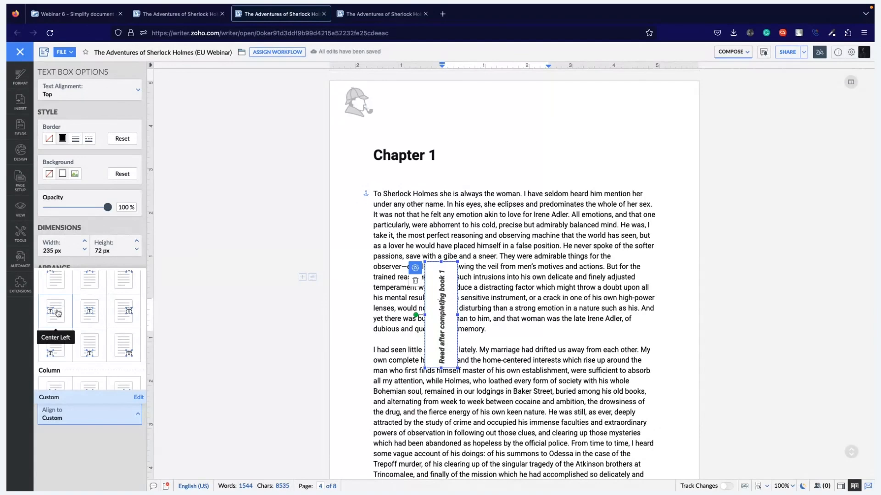
left_click(446, 271)
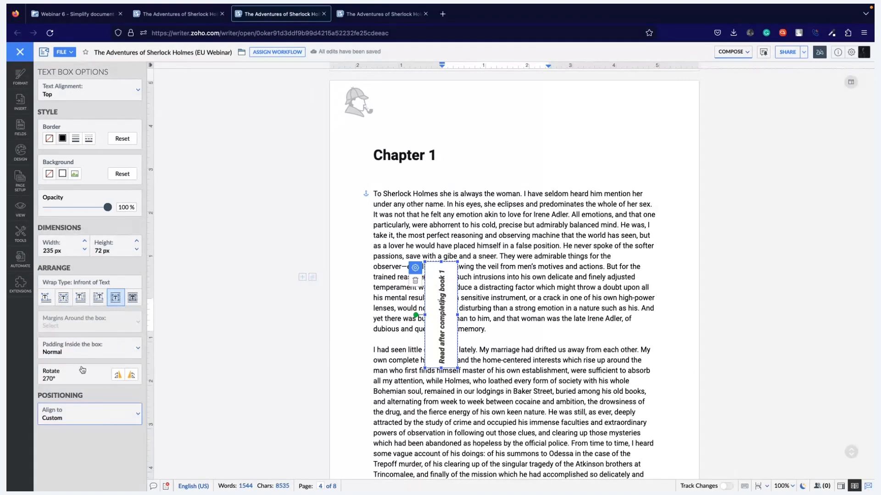
left_click(91, 414)
scroll(73, 332, "down", 3)
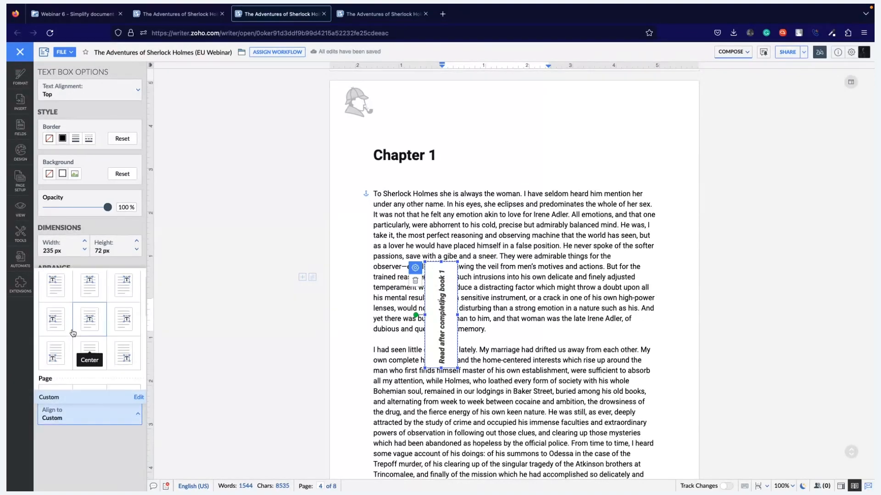
scroll(54, 321, "down", 1)
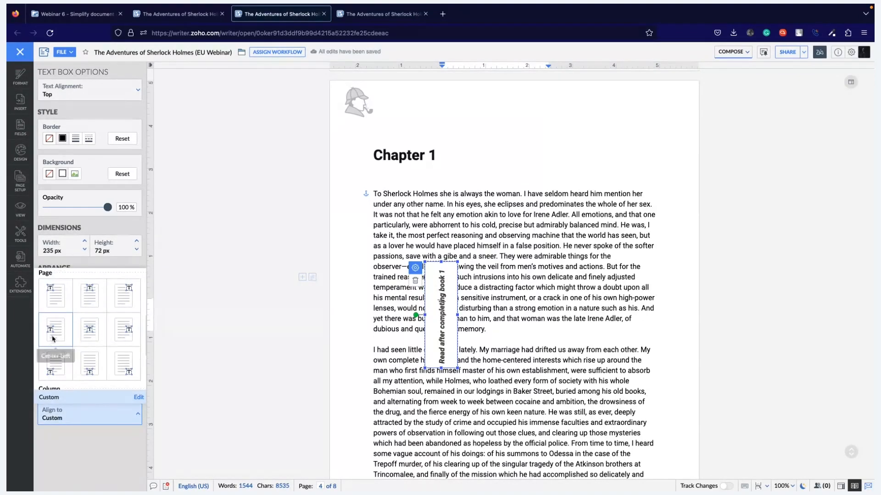
left_click(53, 338)
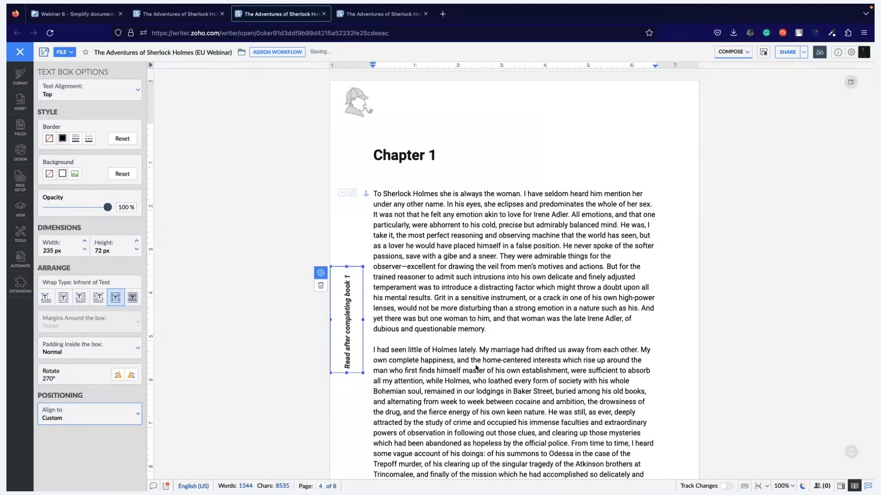
- Remove the border from the margin text box
left_click(353, 324)
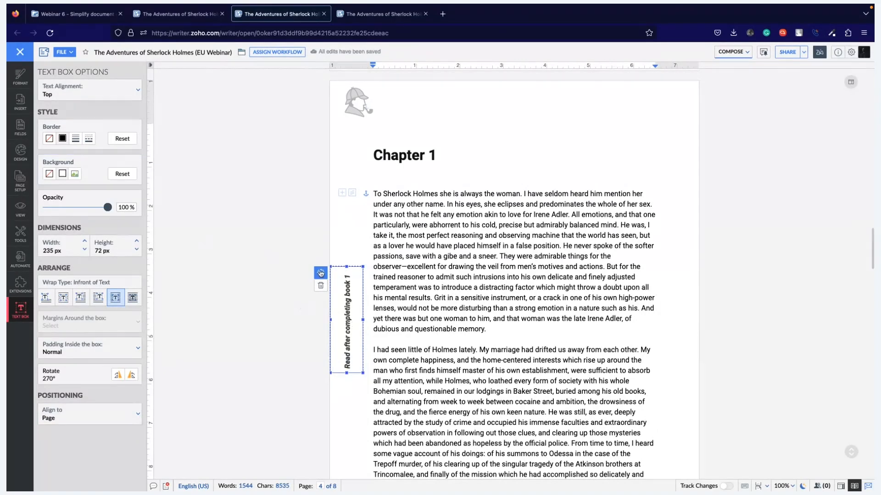
left_click(51, 140)
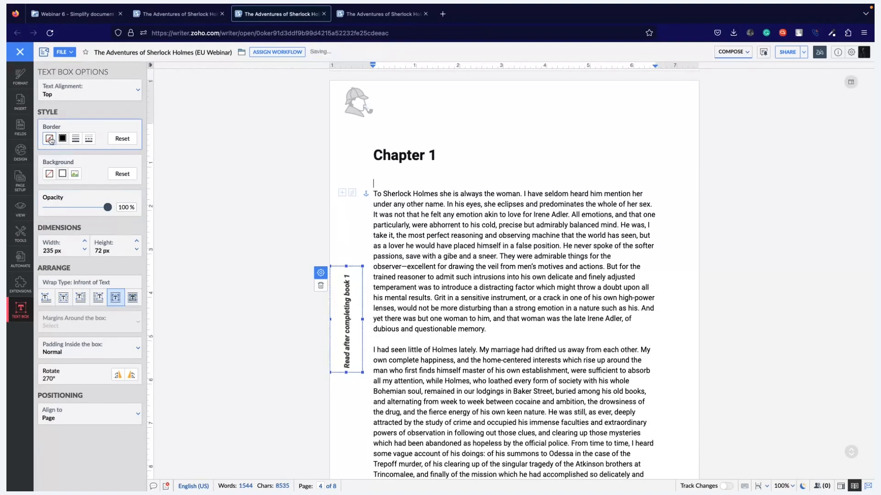
- Fill the margin text box with a light grey background and stretch its width to about 251 px
left_click(63, 174)
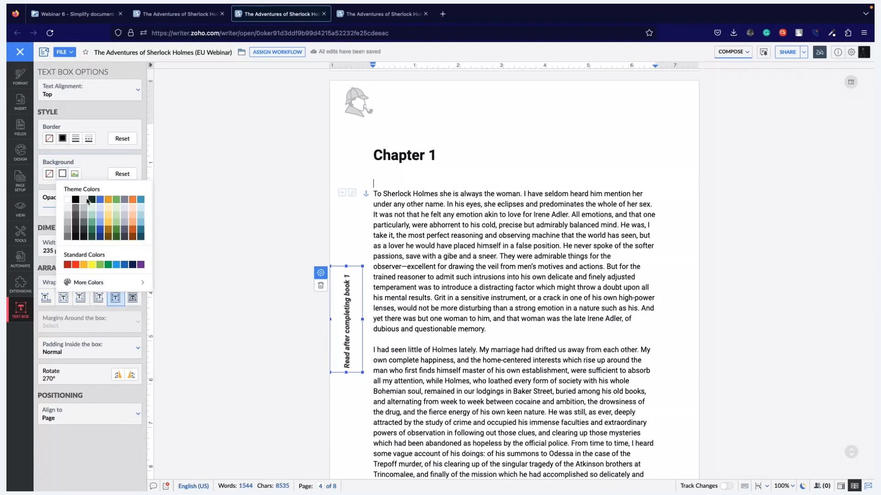
left_click(86, 199)
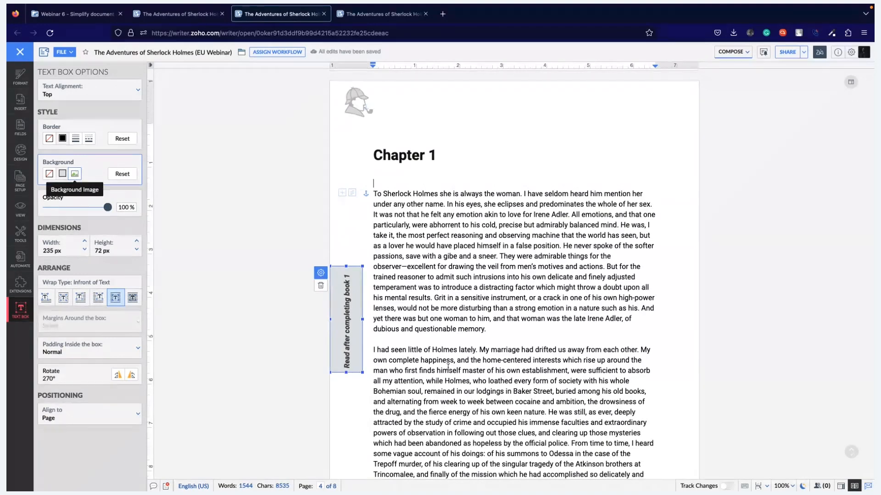
left_click(348, 374)
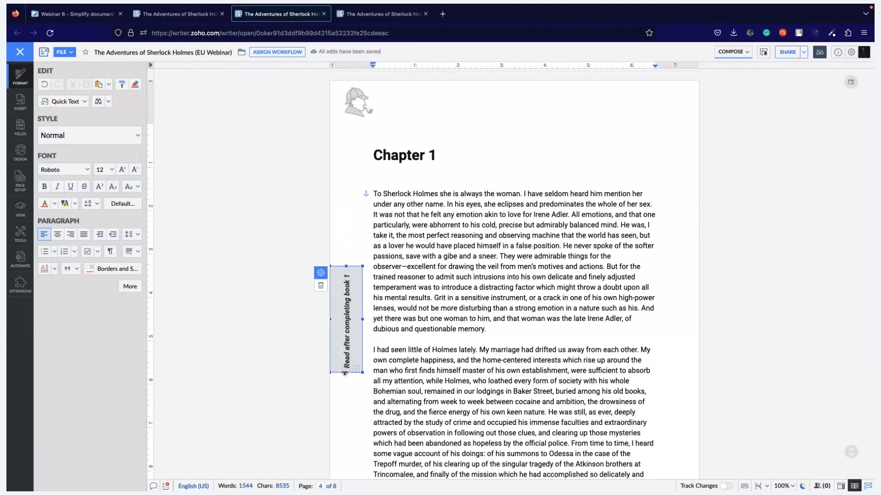
left_click(347, 370)
left_click_drag(345, 380, 345, 387)
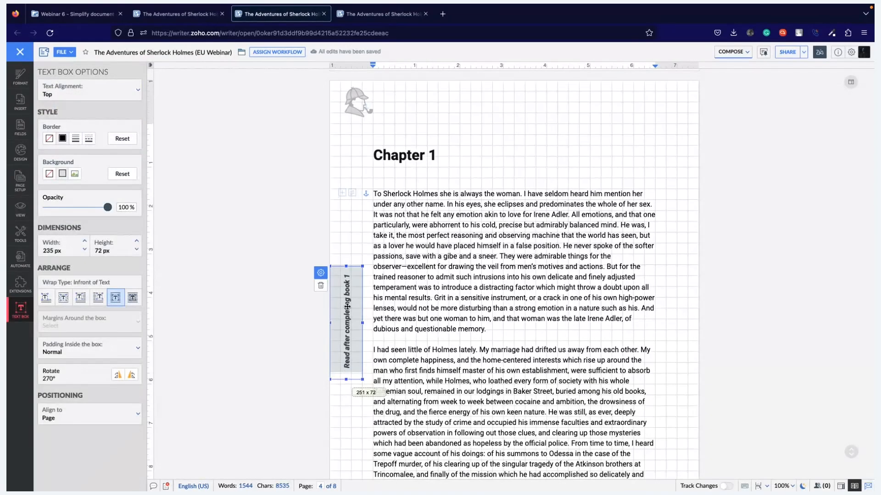
left_click(439, 308)
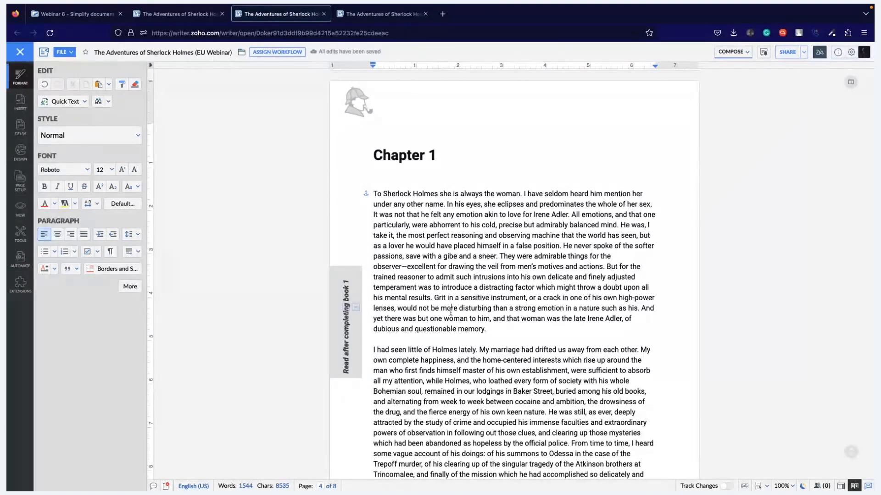
- Switch to the presentation and advance to the slide about an image spanning a 2-column layout
scroll(451, 314, "up", 4)
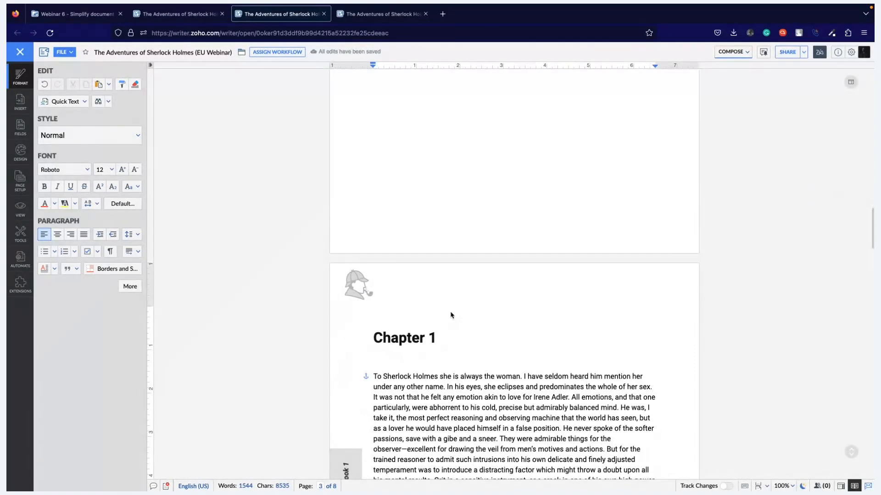
key("ctrl+Left")
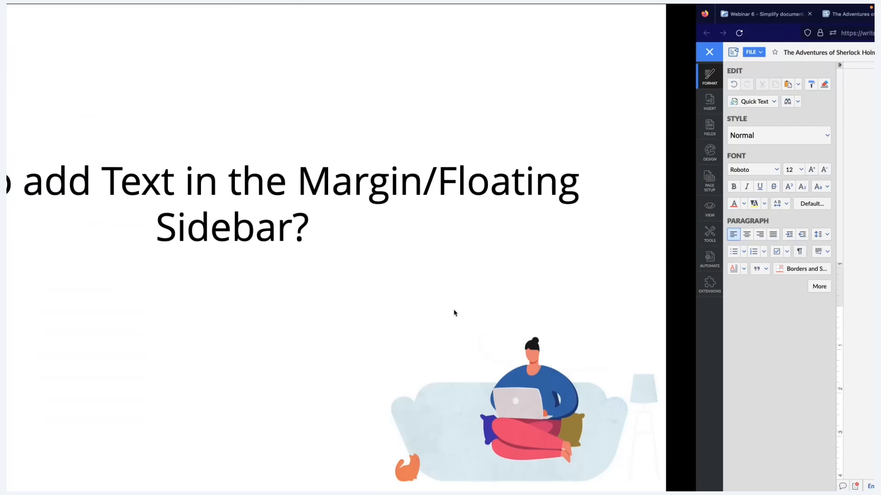
key("Right")
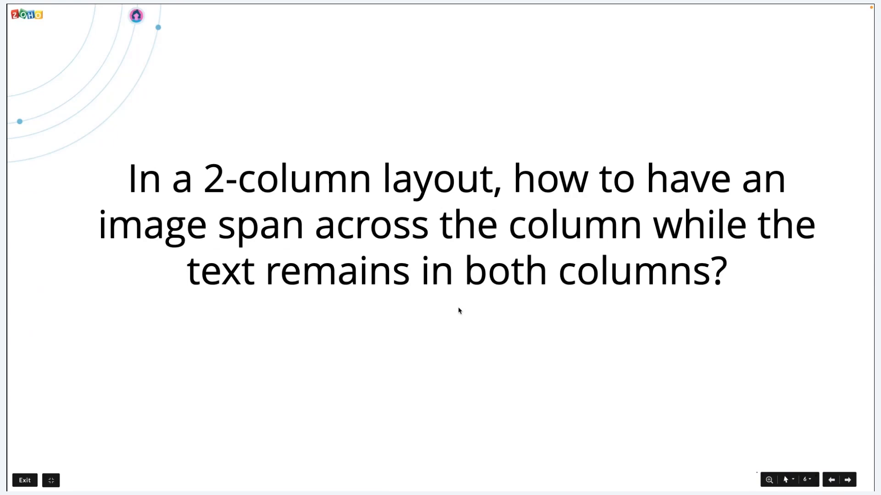
- Switch to the finished sample document in the browser and examine the full-width image above its two-column text
key("ctrl+Right")
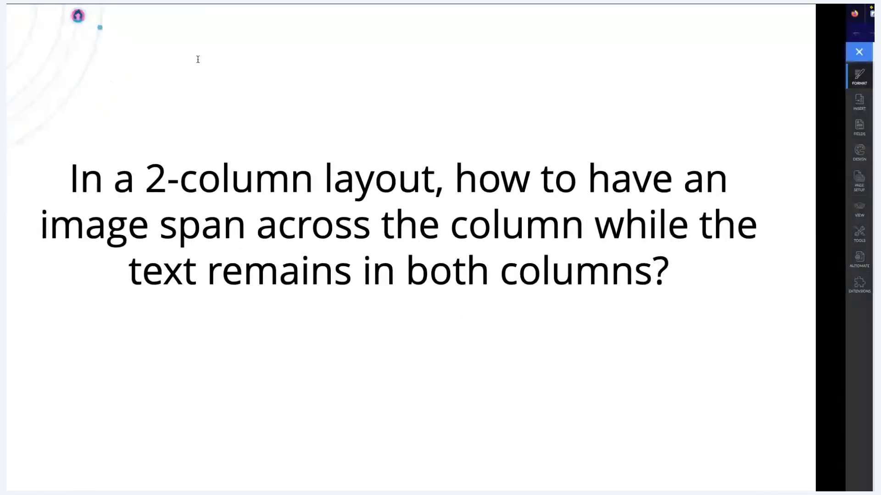
key("ctrl+shift+Tab")
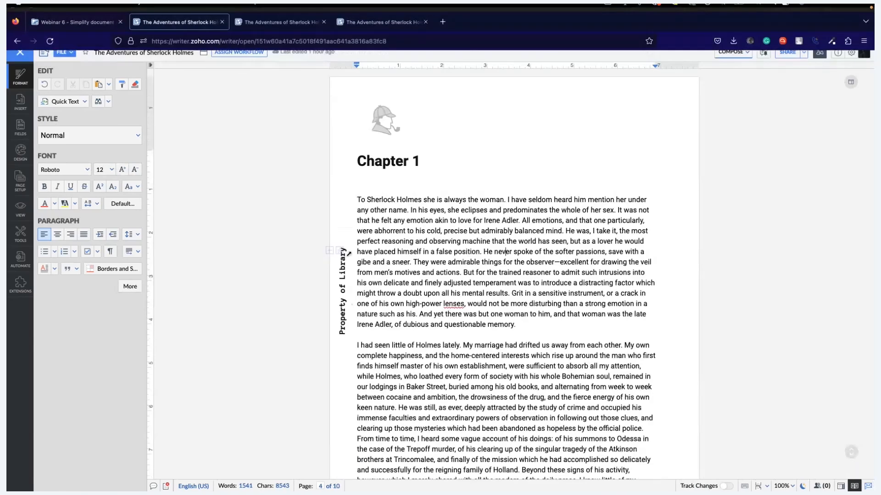
scroll(348, 253, "down", 20)
left_click(519, 224)
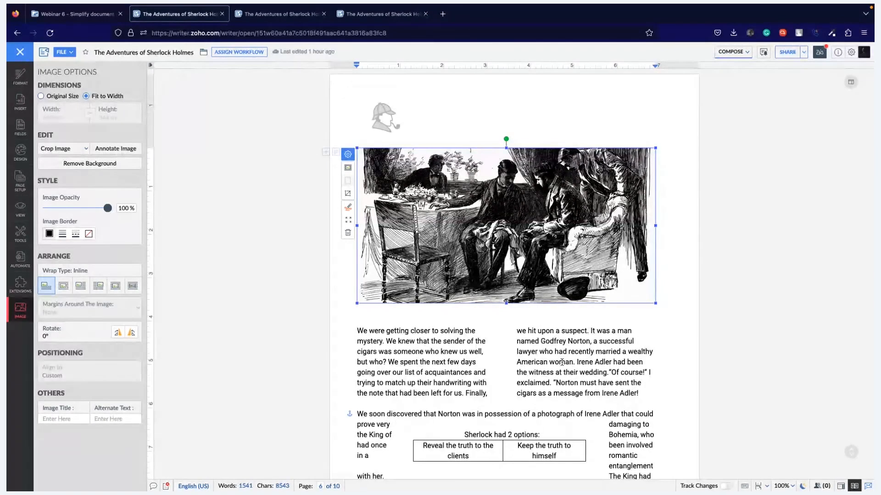
- Return to the EU Webinar document and add two blank lines above the paragraph starting "One night"
left_click(275, 14)
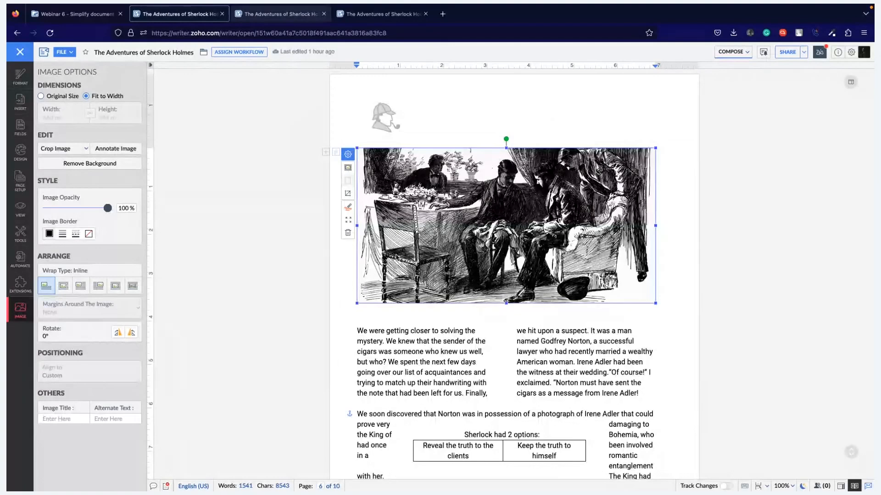
scroll(390, 255, "down", 7)
scroll(385, 275, "up", 9)
left_click(374, 276)
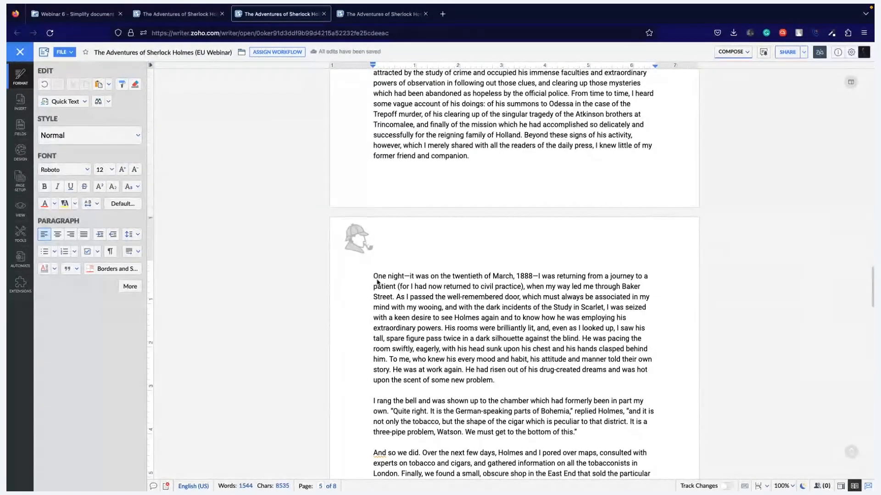
key("Return")
key("Return")
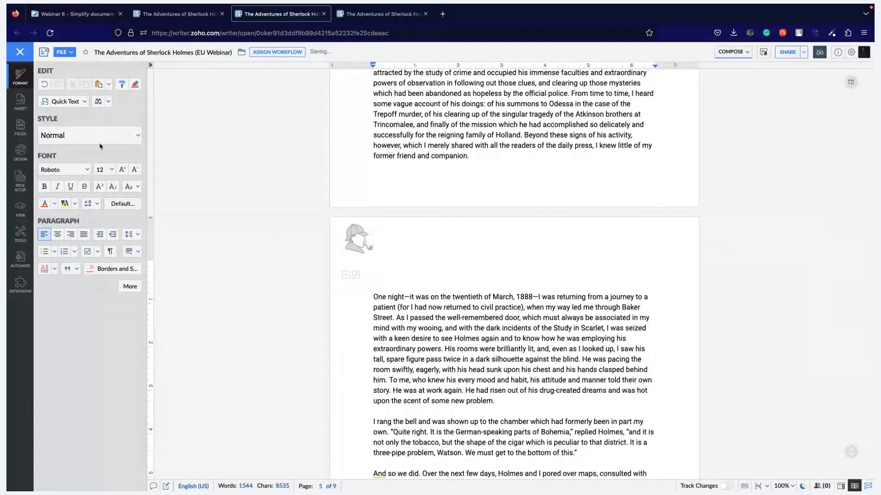
- Open the web image search for inserting a picture and filter the licence to "Free to use, share or modify"
left_click(21, 102)
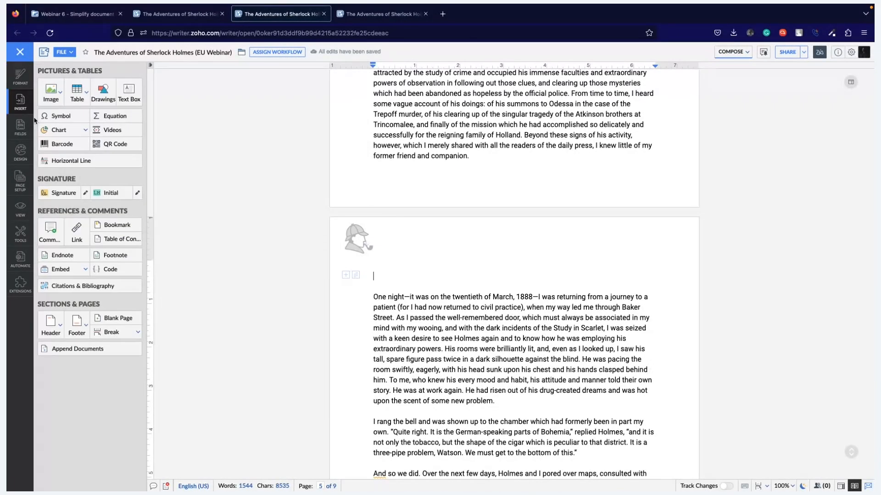
left_click(51, 92)
left_click(58, 201)
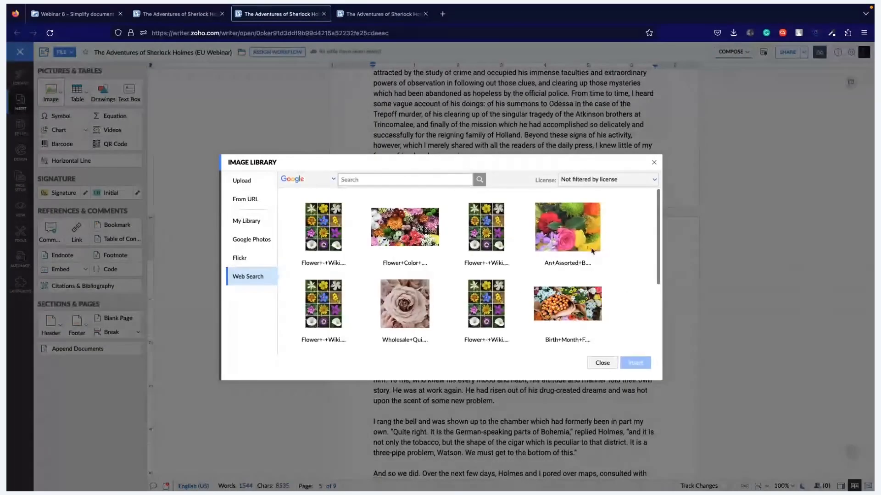
left_click(608, 179)
left_click(619, 245)
- Search for "sherlock holmes illustration" and insert the drawing of two men seated in armchairs above the paragraph
left_click(376, 179)
type("sherlock hol")
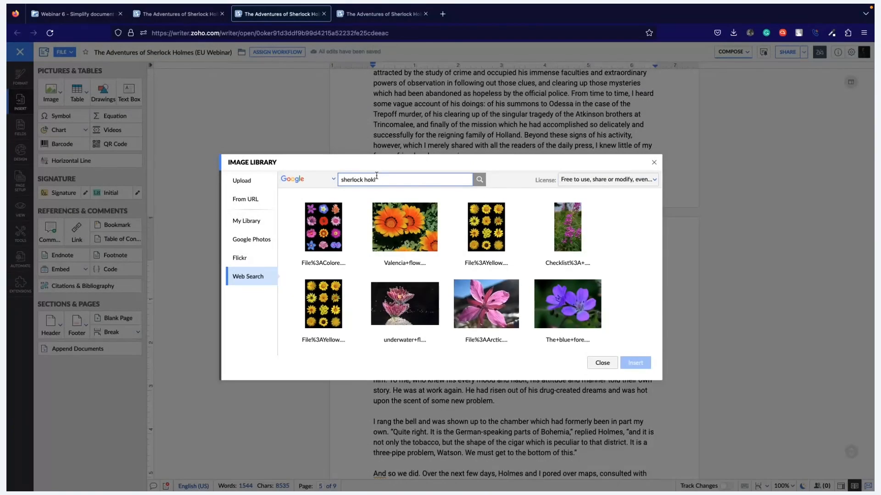
key("BackSpace")
type("lmes illustration")
key("Return")
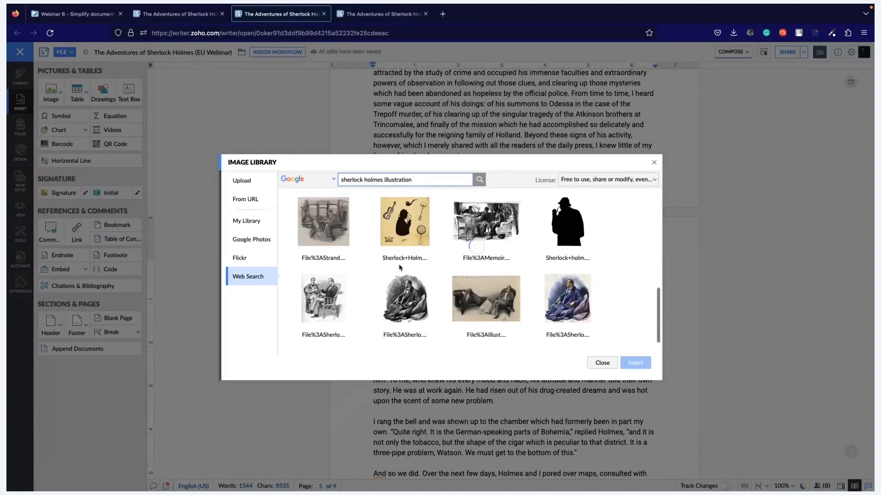
left_click(488, 298)
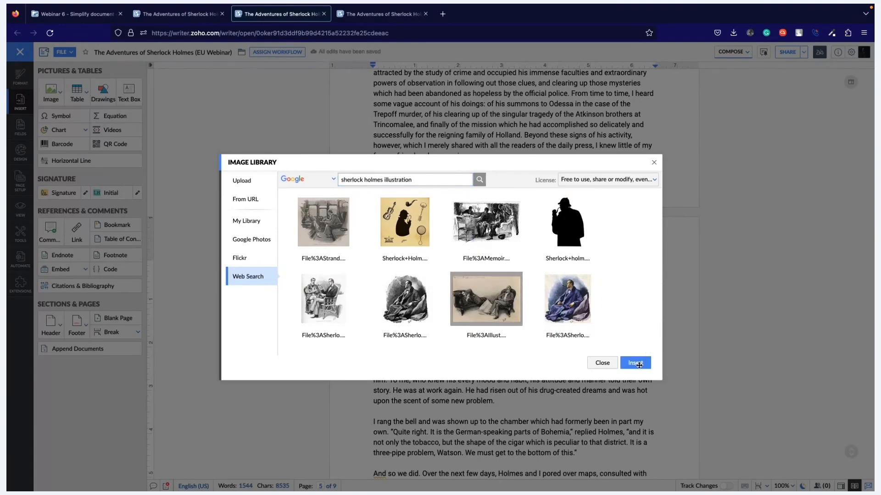
left_click(635, 363)
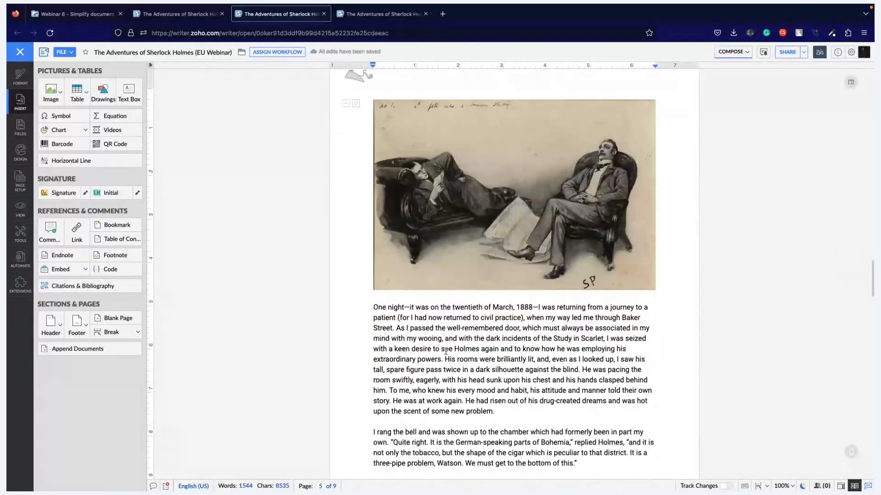
- Select the whole "One night" paragraph below the illustration and lay it out in two columns
left_click_drag(373, 307, 494, 411)
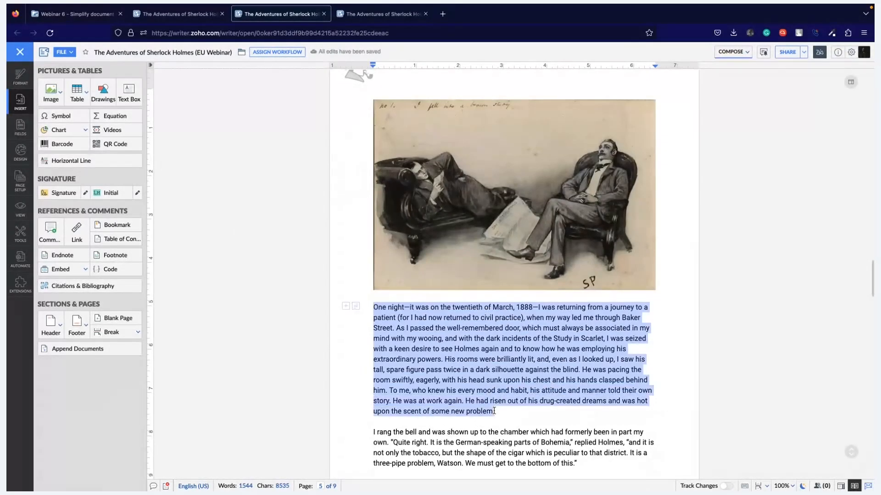
left_click(494, 411)
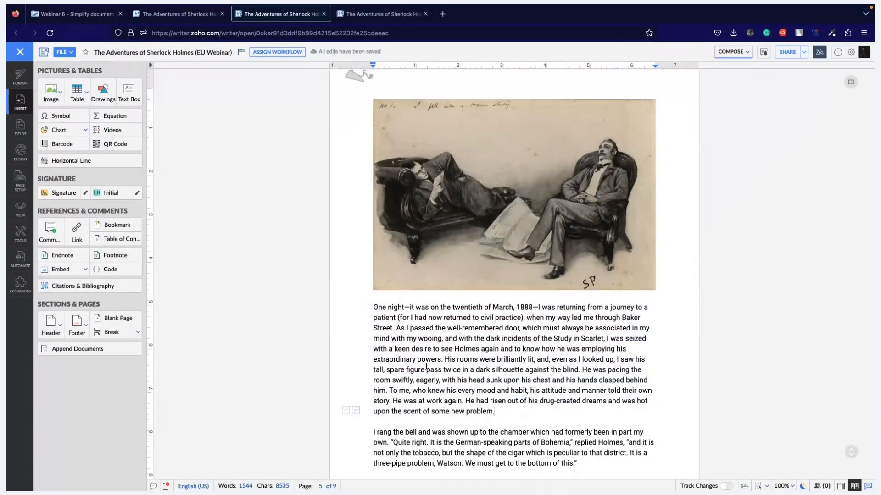
left_click(377, 313, "shift")
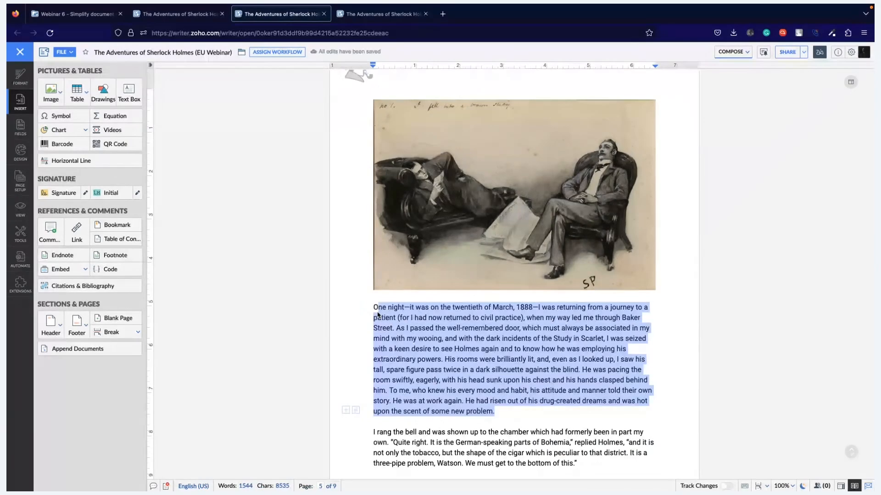
left_click_drag(377, 313, 370, 307)
left_click(370, 307)
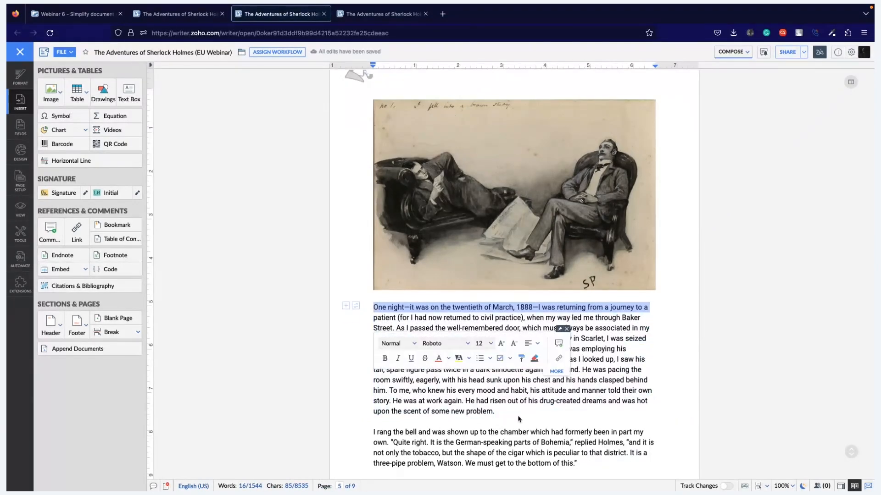
triple_click(519, 418)
right_click(479, 331)
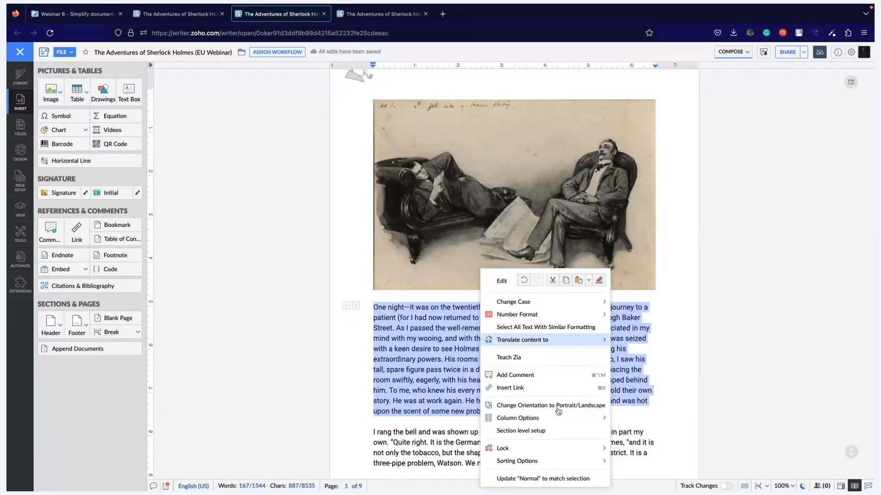
mouse_move(559, 420)
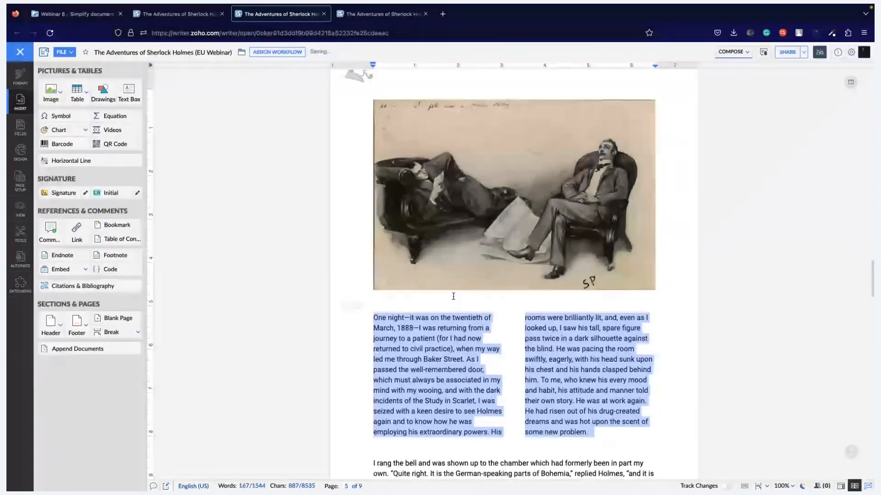
- Examine how the illustration spans both columns and how the text continues below the two-column paragraph
scroll(453, 299, "down", 2)
left_click(457, 310)
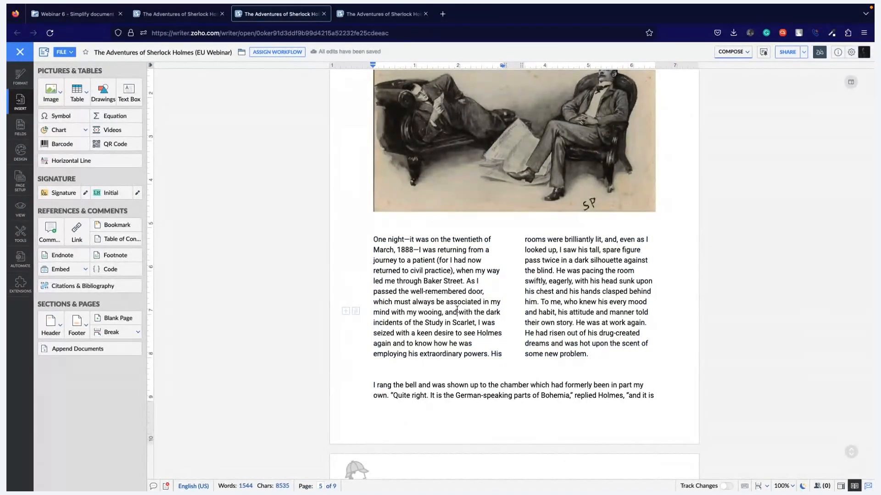
scroll(458, 321, "up", 2)
scroll(482, 335, "down", 2)
scroll(492, 342, "down", 2)
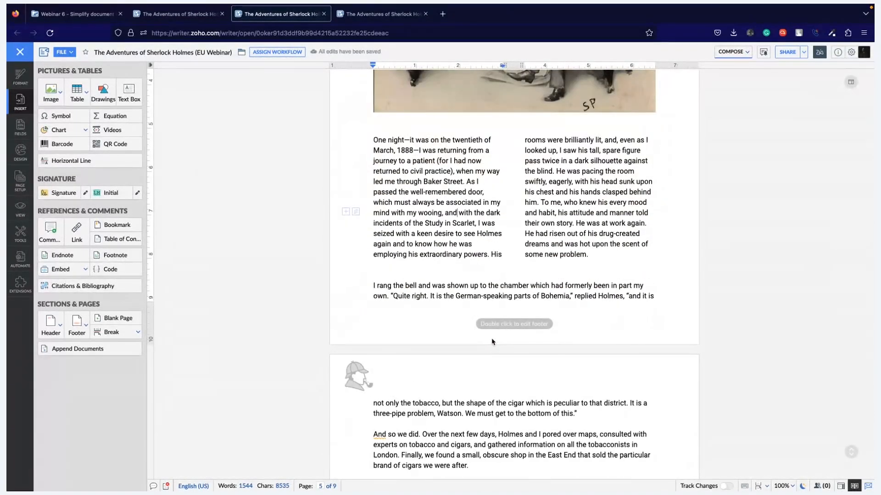
scroll(527, 169, "up", 4)
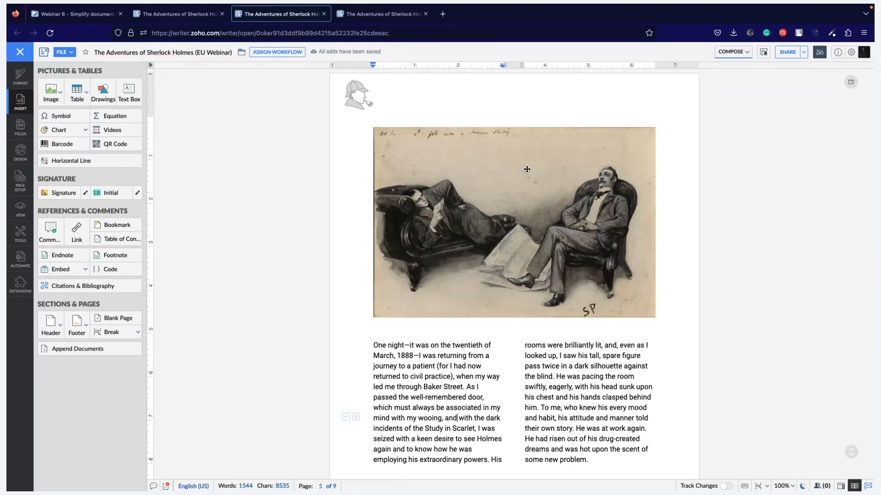
scroll(527, 170, "down", 2)
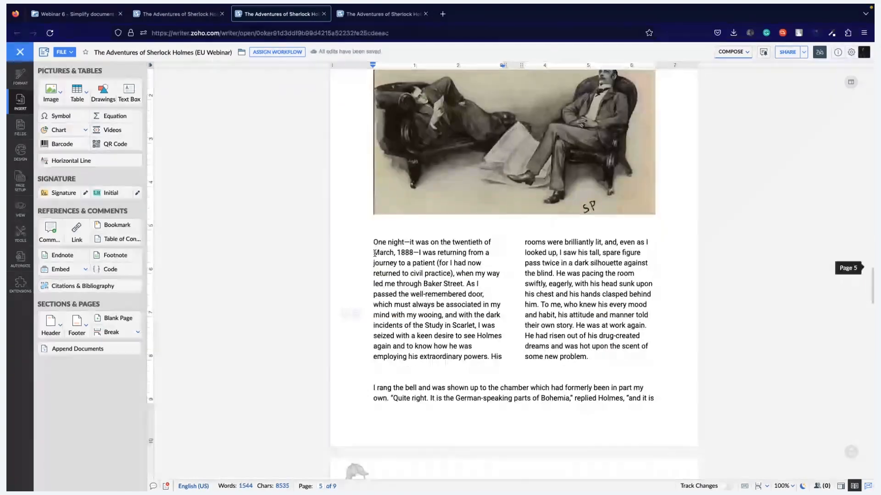
- Look through the column layout options for the two-column paragraph, from One to More
triple_click(568, 347)
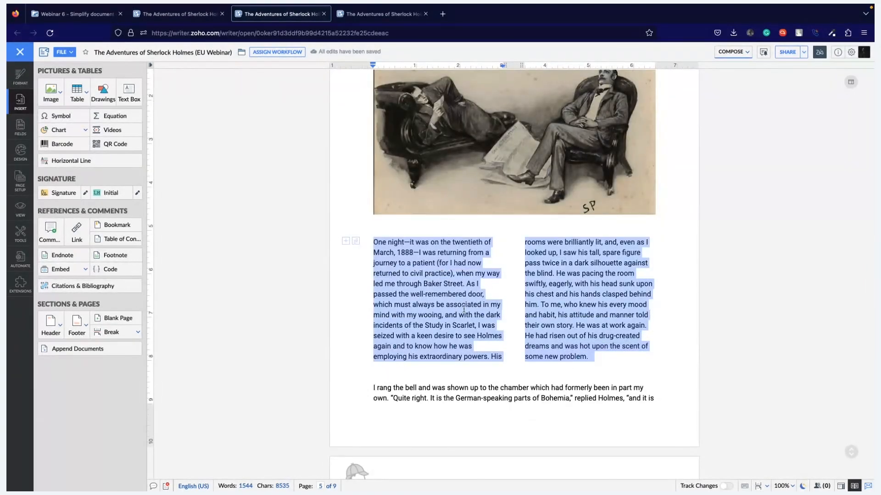
right_click(479, 365)
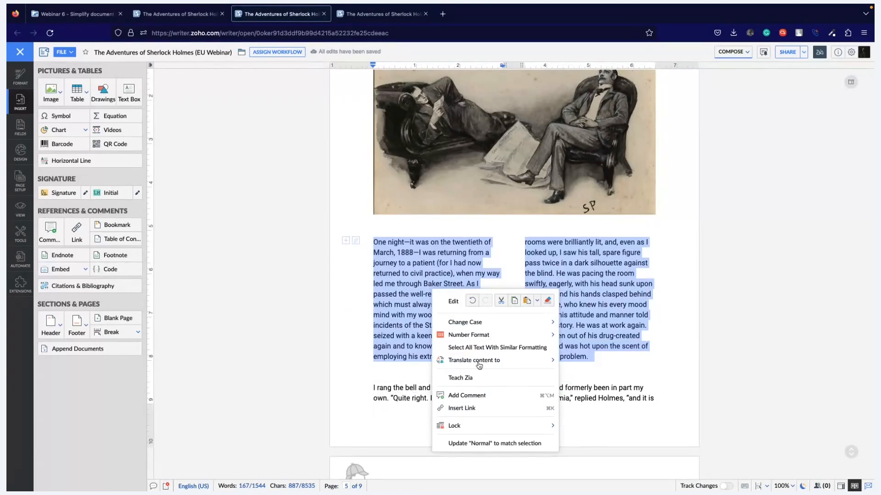
key("Escape")
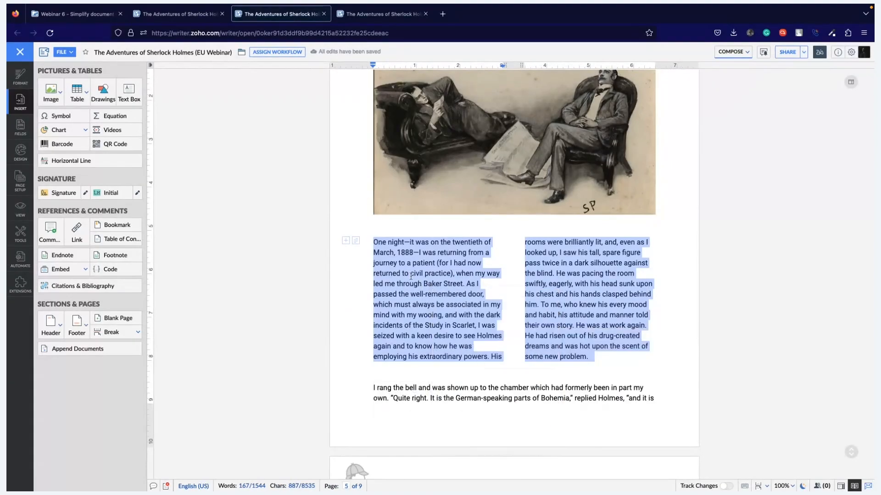
right_click(415, 274)
mouse_move(440, 422)
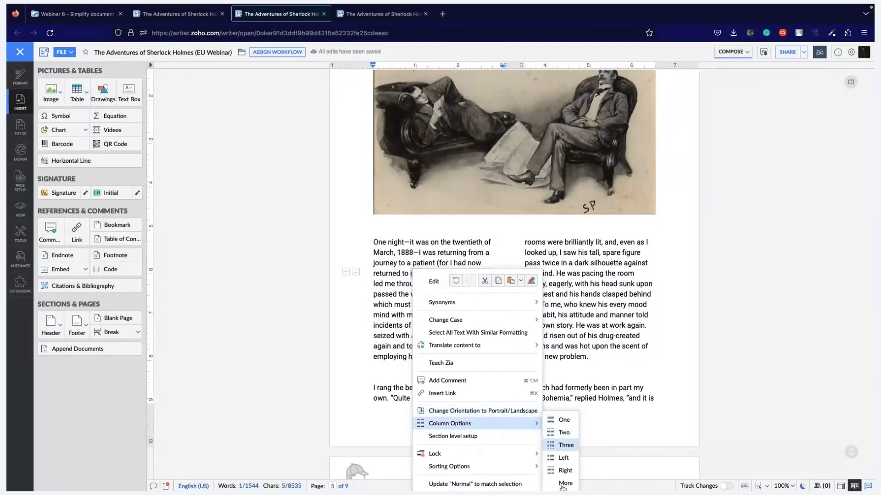
left_click(593, 315)
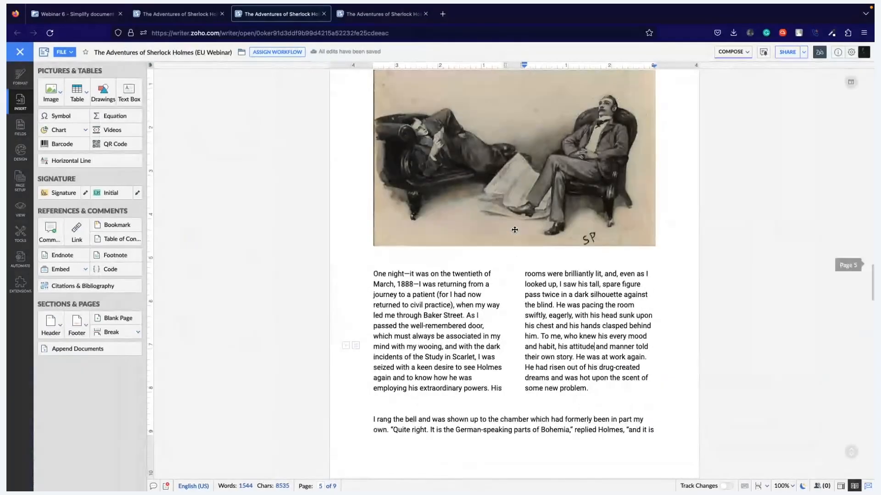
- Examine the placement of the "A Scandal in Bohemia" title text box on page 3
scroll(514, 230, "down", 1)
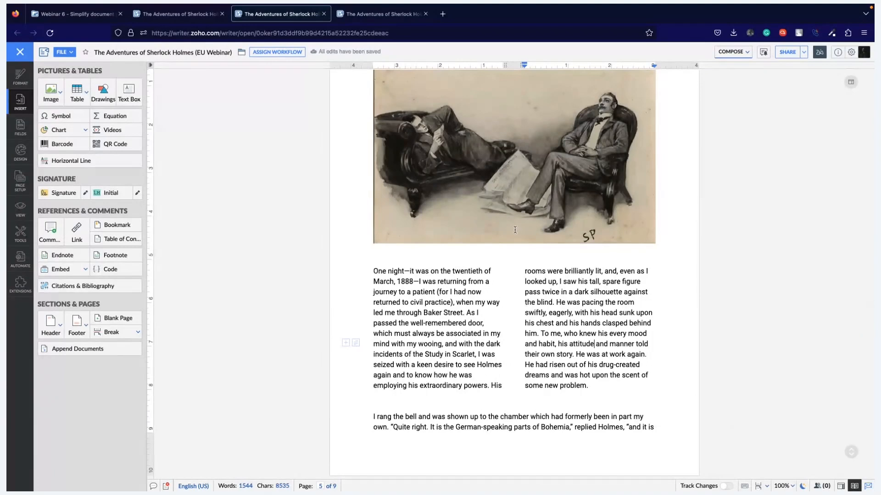
scroll(515, 229, "up", 8)
scroll(516, 232, "up", 10)
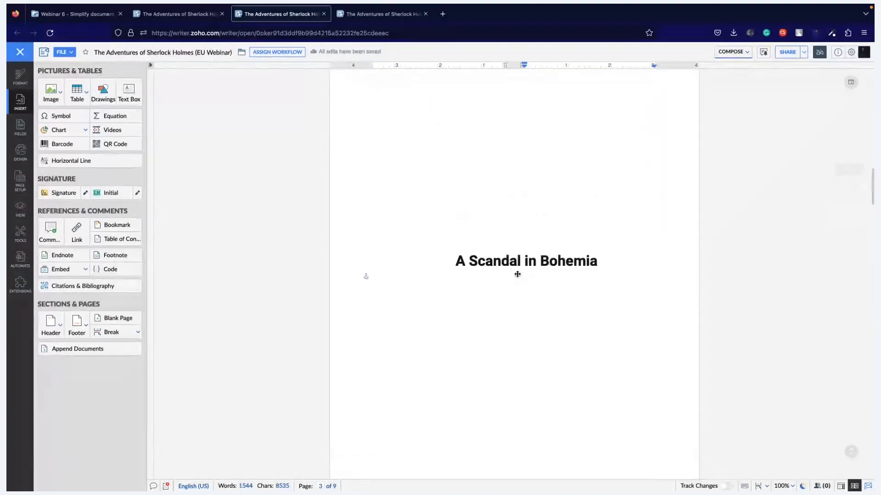
left_click(518, 277)
scroll(518, 276, "down", 6)
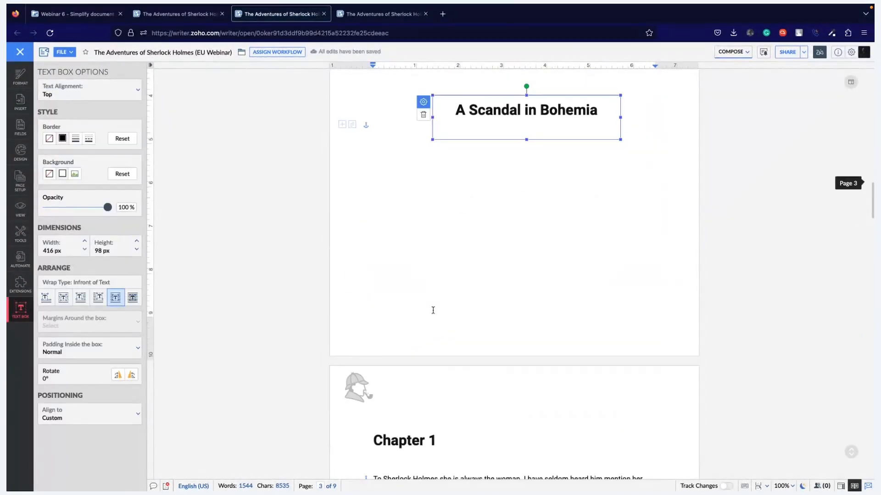
scroll(489, 237, "up", 6)
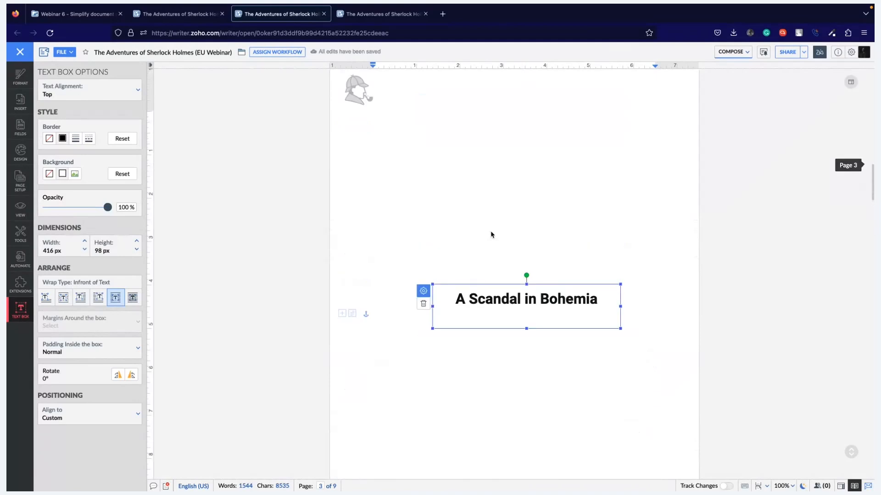
scroll(490, 232, "up", 2)
scroll(519, 277, "down", 4)
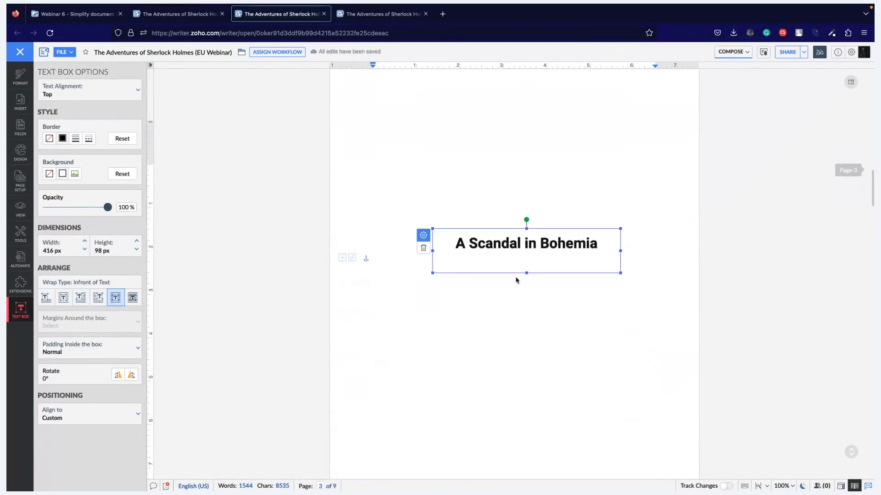
- Select the "A Scandal in Bohemia" title text box and align it with a centred preset position
left_click(526, 253)
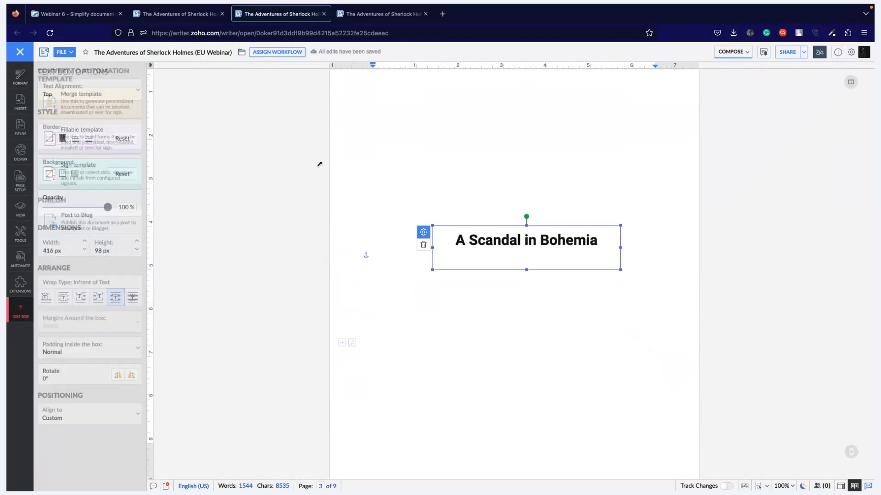
triple_click(480, 241)
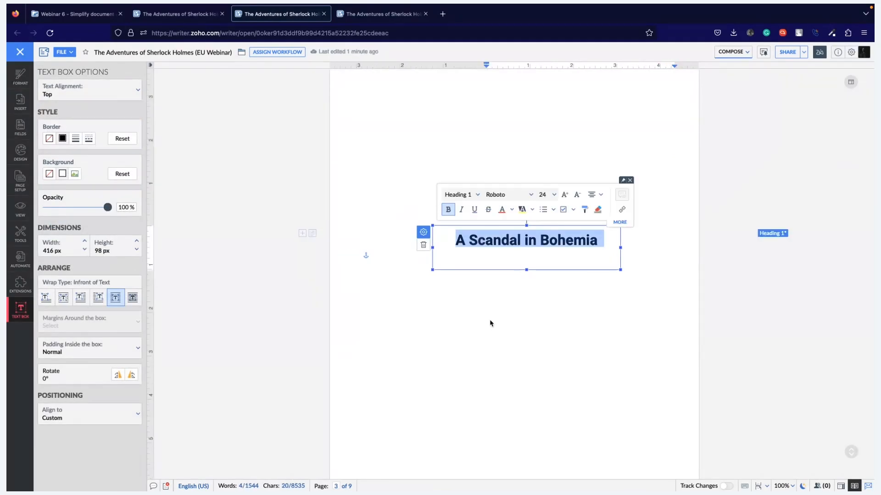
left_click(521, 254)
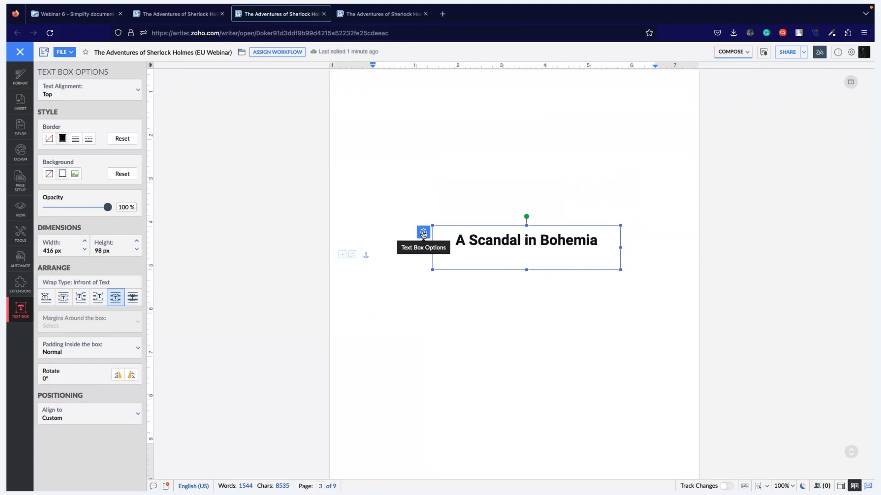
left_click(122, 412)
scroll(92, 308, "down", 5)
left_click(91, 312)
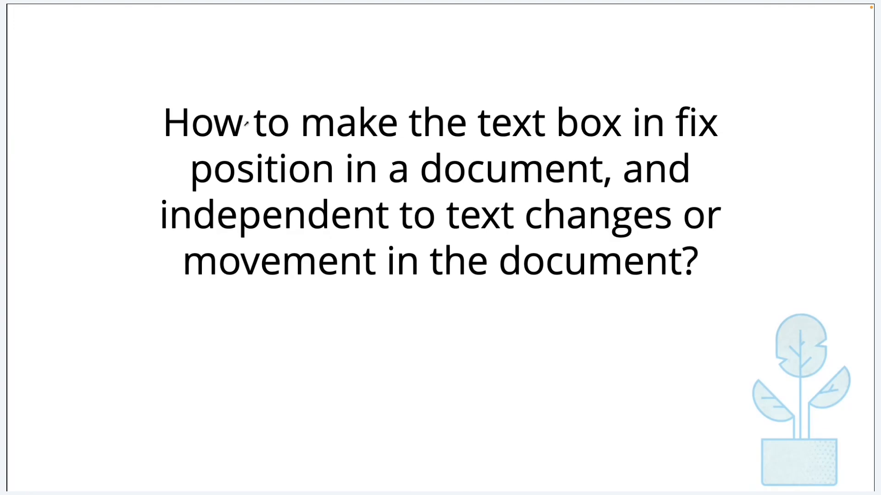
- Switch to the first Sherlock Holmes document and examine how the paragraph wraps around the "Exactly!" text box
key("ctrl+Right")
key("ctrl+shift+Tab")
scroll(395, 240, "down", 10)
scroll(396, 239, "up", 15)
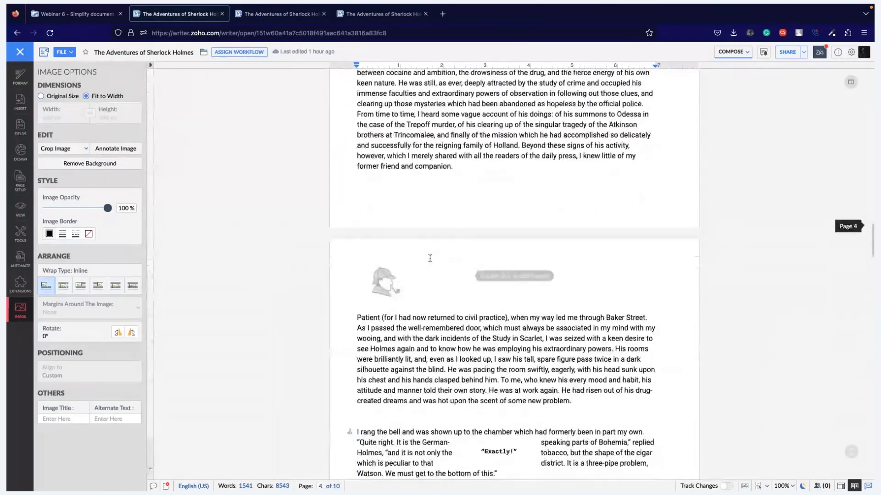
scroll(487, 311, "down", 2)
left_click(498, 312)
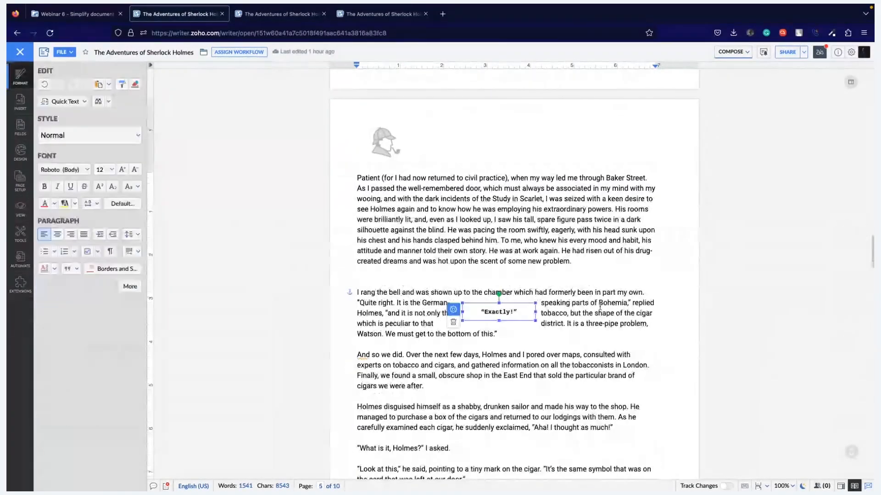
left_click(600, 307)
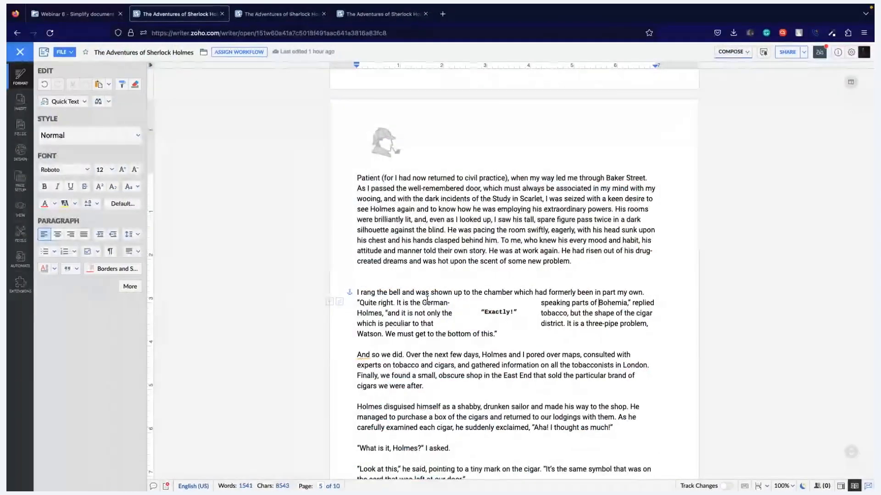
scroll(426, 299, "up", 1)
scroll(426, 299, "down", 5)
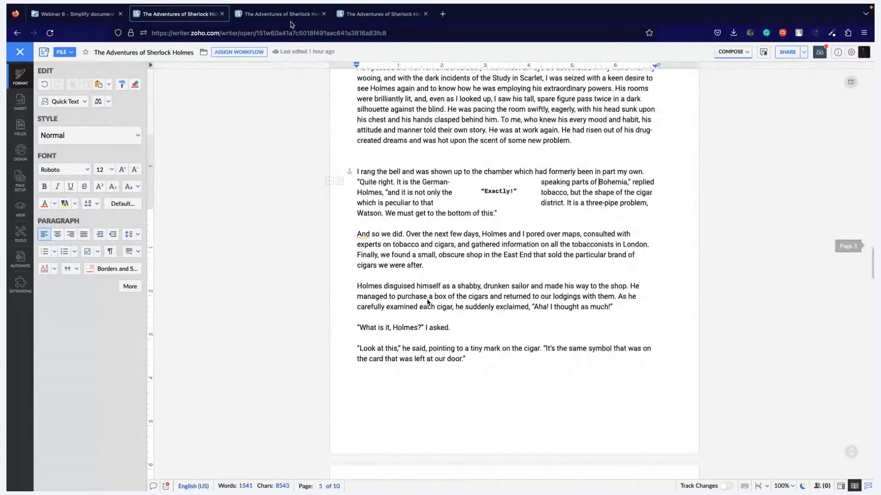
- In the EU Webinar document, insert a text box in the "I had seen little of Holmes lately" paragraph reading "Sherlock exclaimed!" in bold
key("ctrl+Tab")
scroll(444, 263, "down", 10)
left_click(486, 207)
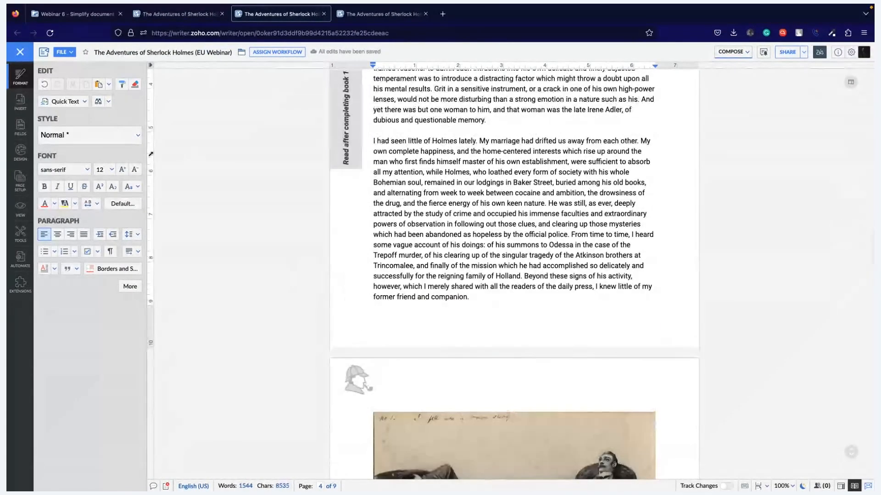
left_click(17, 105)
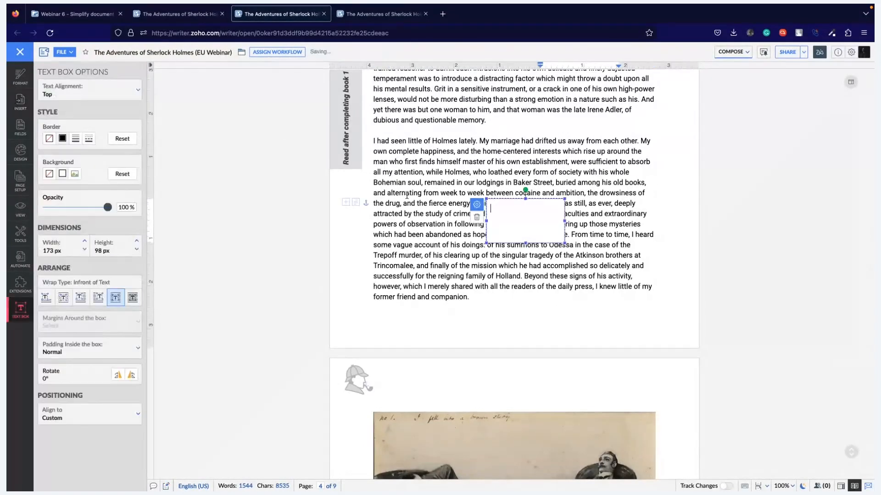
type("Sherlock exclaimed")
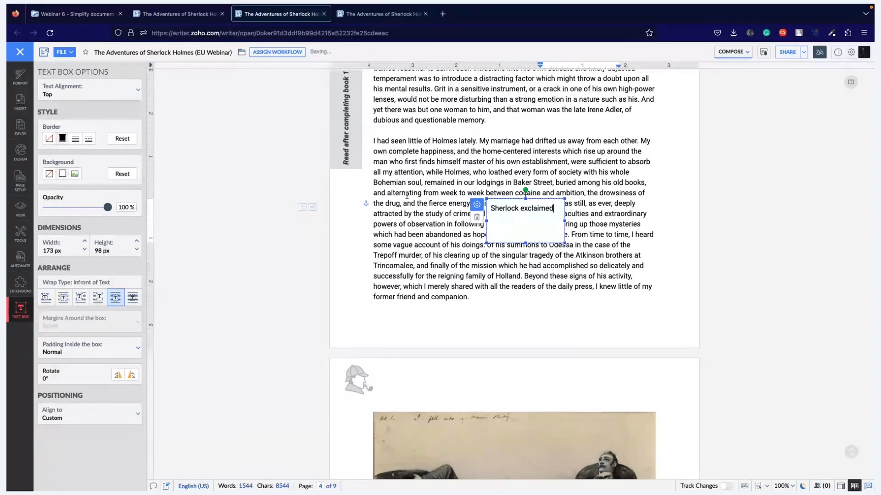
type("!")
key("ctrl+a")
key("ctrl+b")
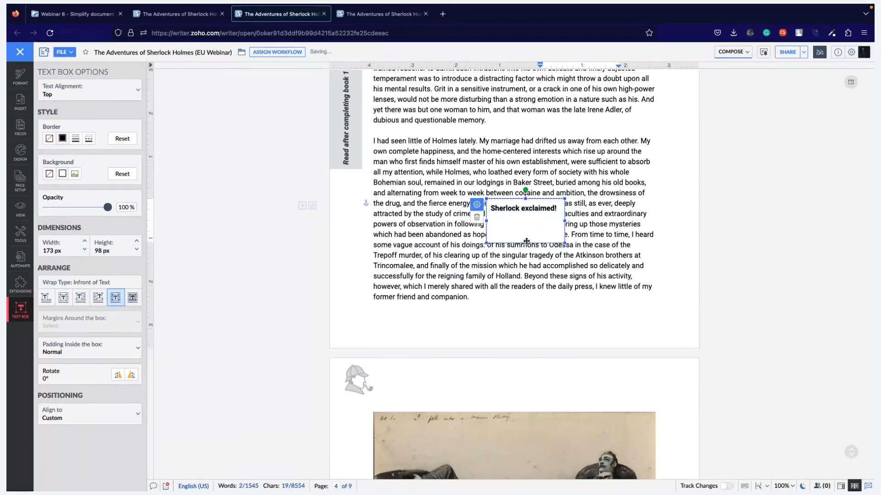
- Shrink the "Sherlock exclaimed!" text box to about 48 px high and set its text wrapping to Square
left_click(525, 221)
left_click_drag(525, 243, 490, 198)
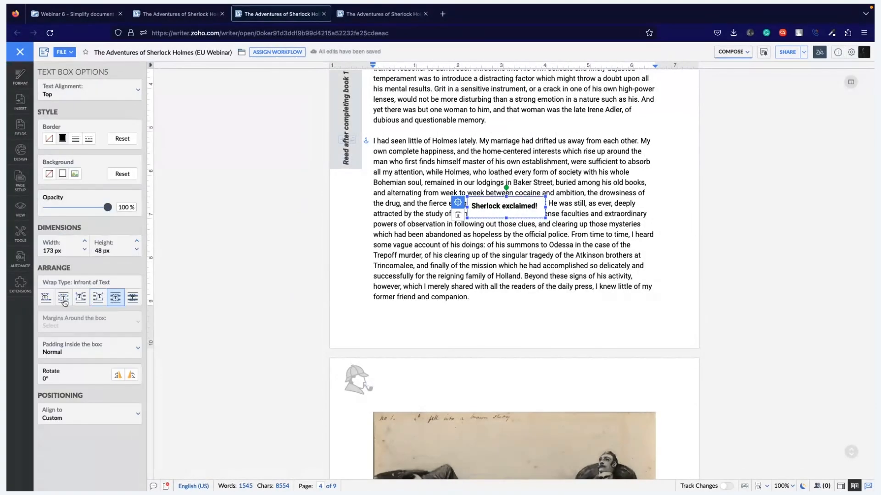
left_click(64, 299)
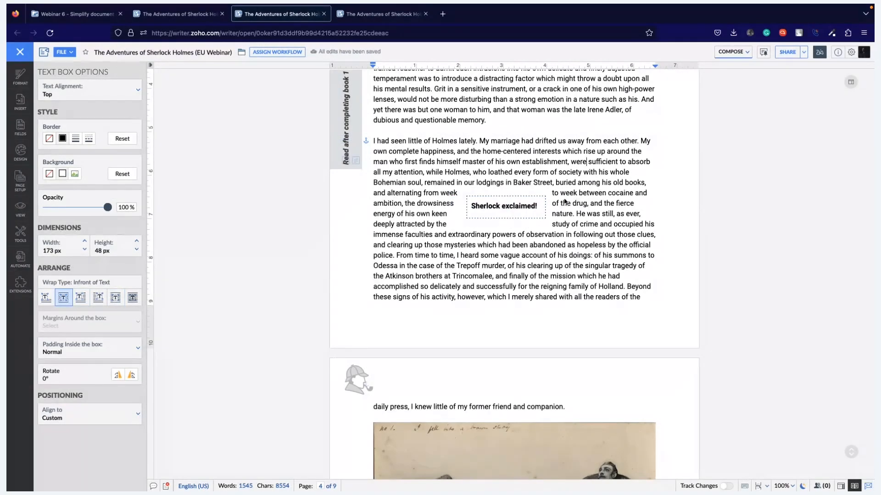
- Remove the border from the "Sherlock exclaimed!" text box
left_click(502, 212)
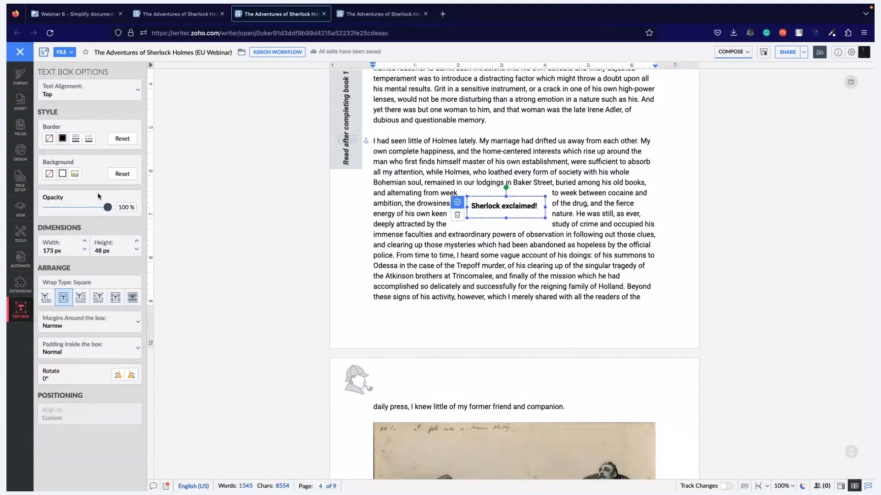
left_click(49, 139)
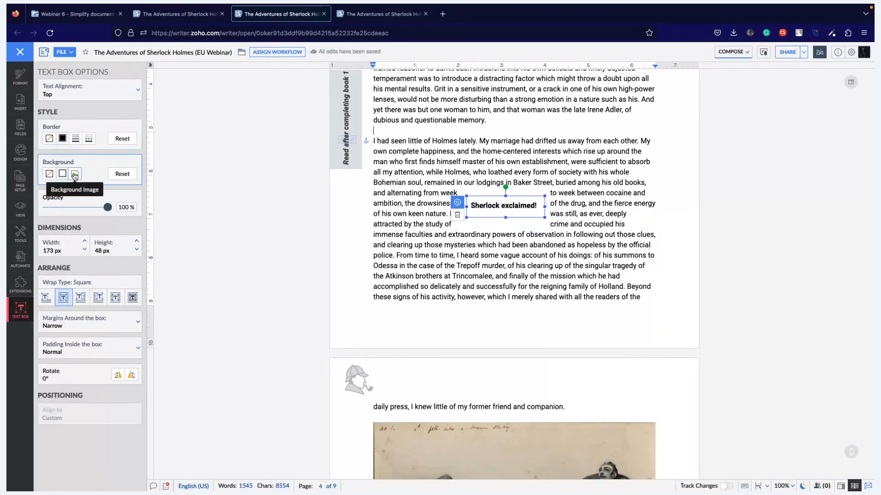
left_click(543, 182)
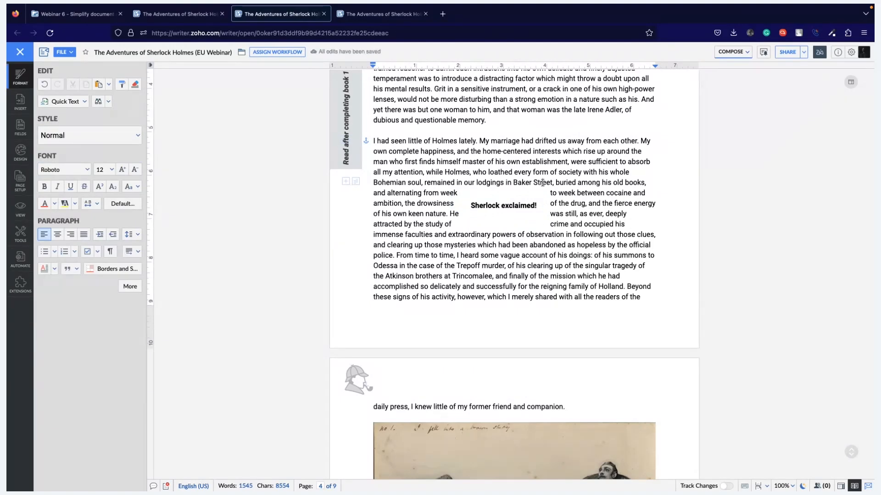
key("ctrl+Left")
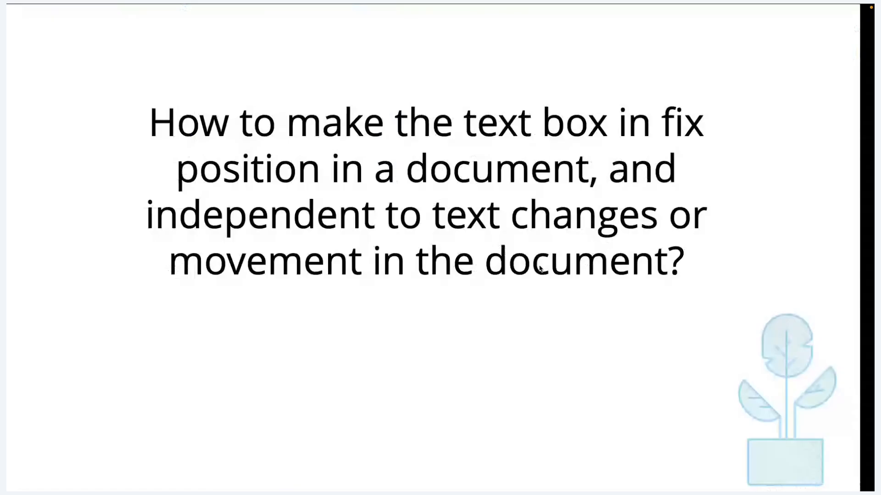
key("Right")
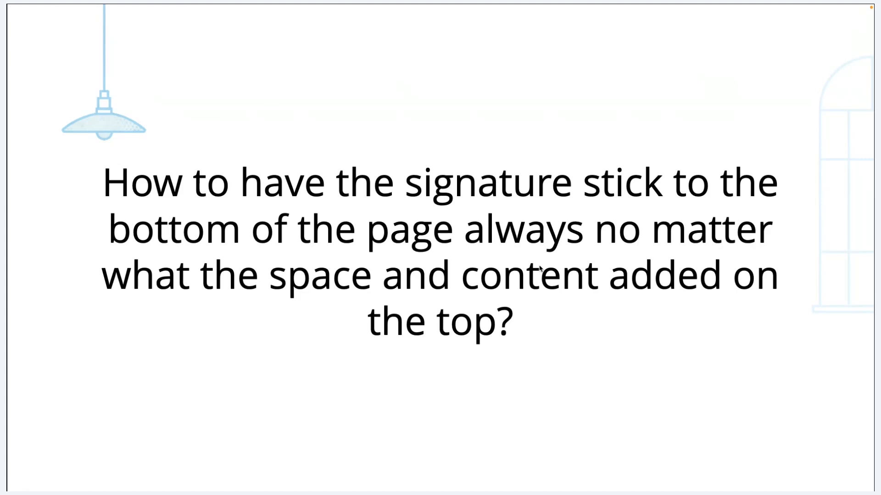
key("ctrl+Right")
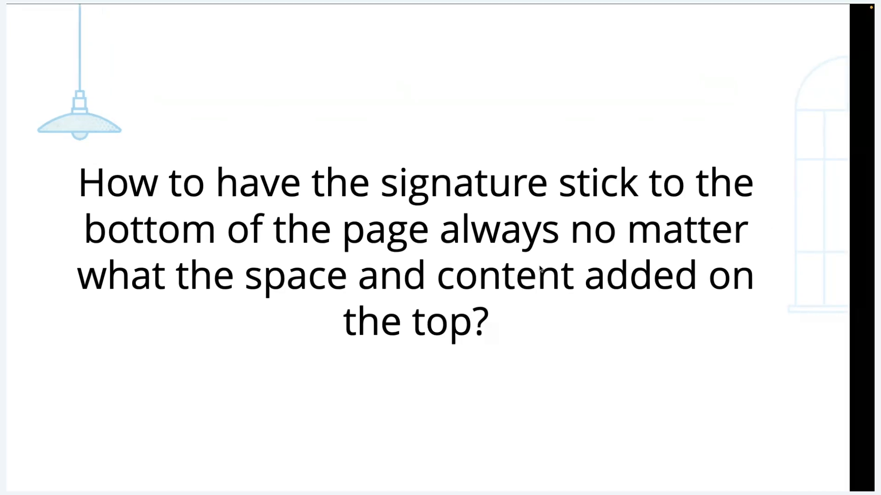
- Add a new line after the final paragraph on the last page and insert a text box there
scroll(579, 336, "down", 20)
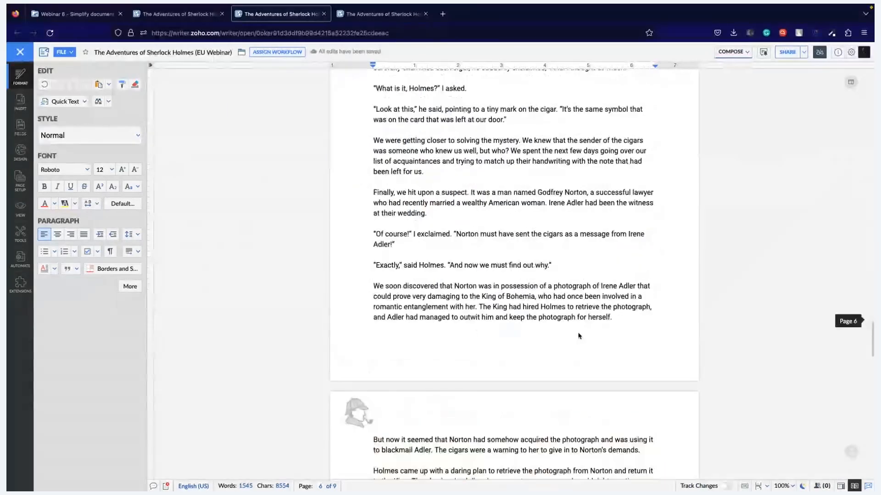
scroll(550, 334, "down", 20)
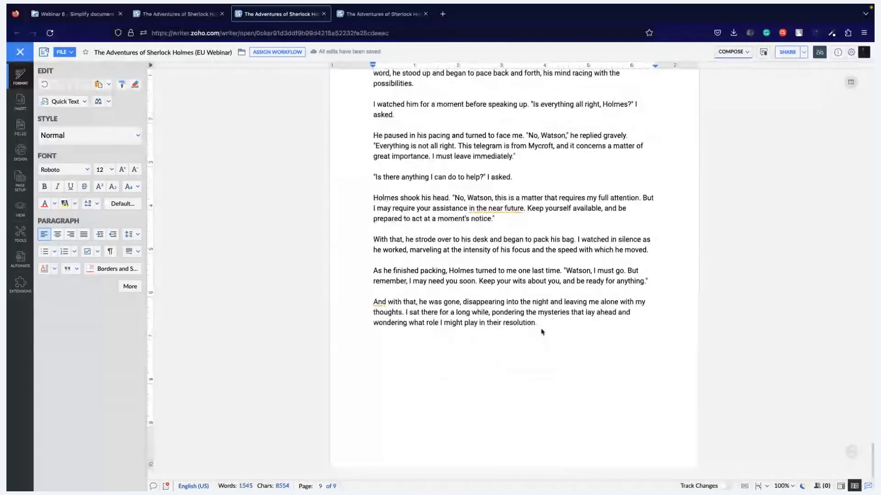
key("Return")
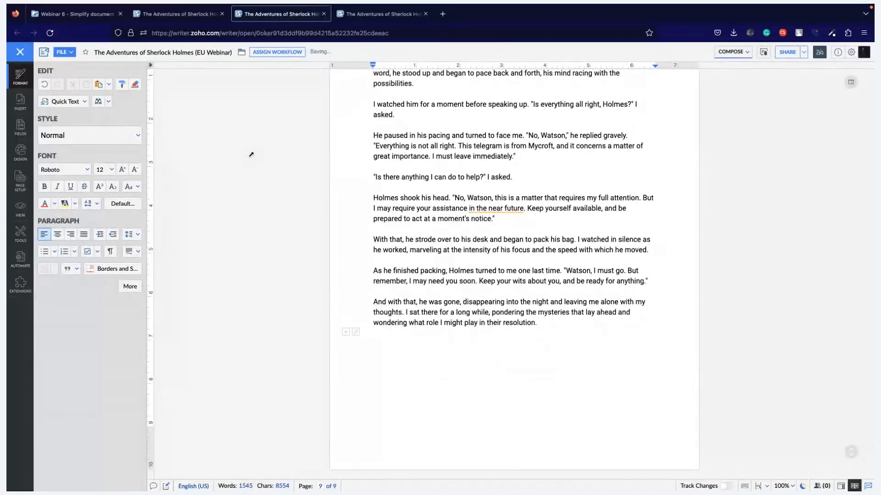
left_click(20, 101)
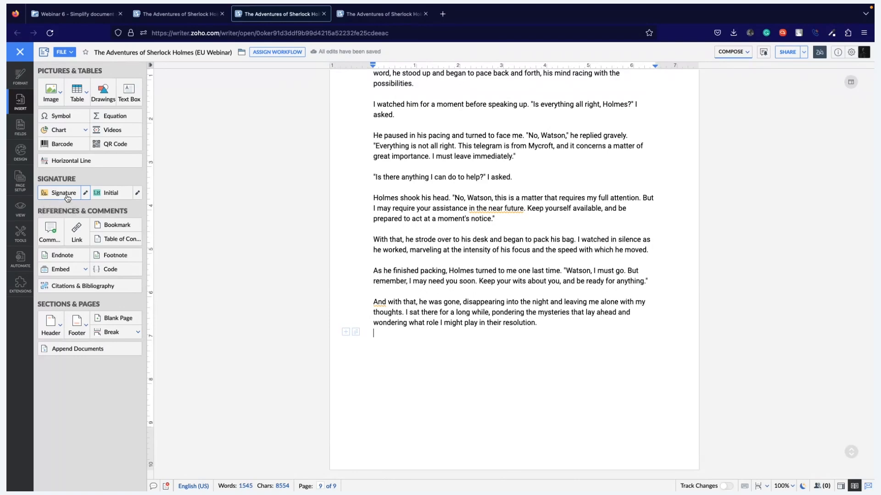
left_click(129, 91)
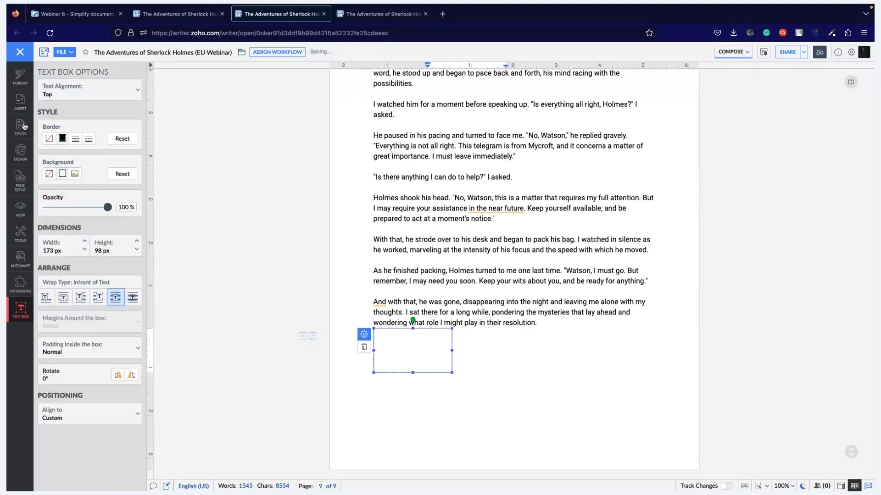
- Insert the saved signature into the new text box and widen the box to about 321 px
left_click(20, 102)
left_click(61, 192)
mouse_move(453, 350)
left_mouse_down()
mouse_move(543, 348)
mouse_move(518, 357)
left_mouse_up()
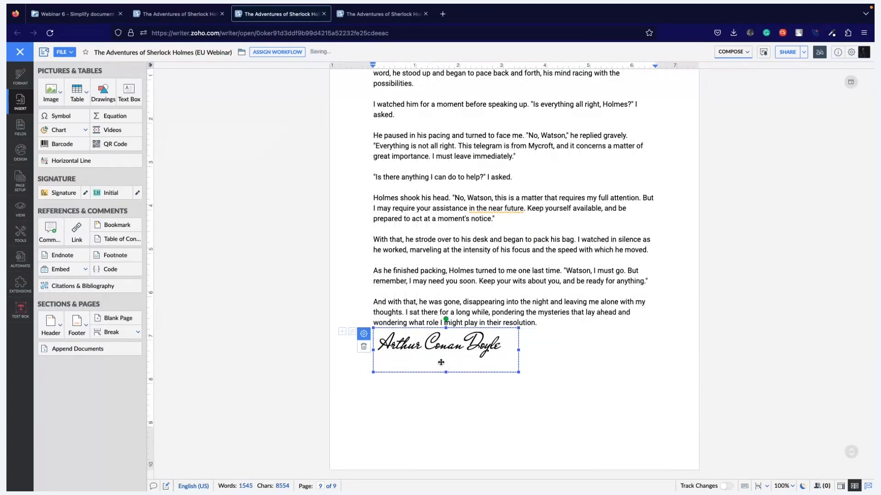
- Align the signature text box to the bottom right of the page
left_click(364, 333)
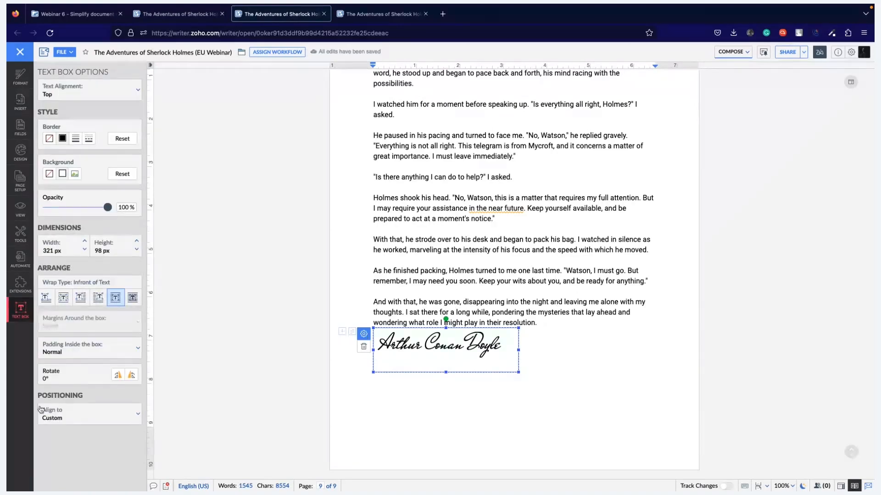
left_click(91, 416)
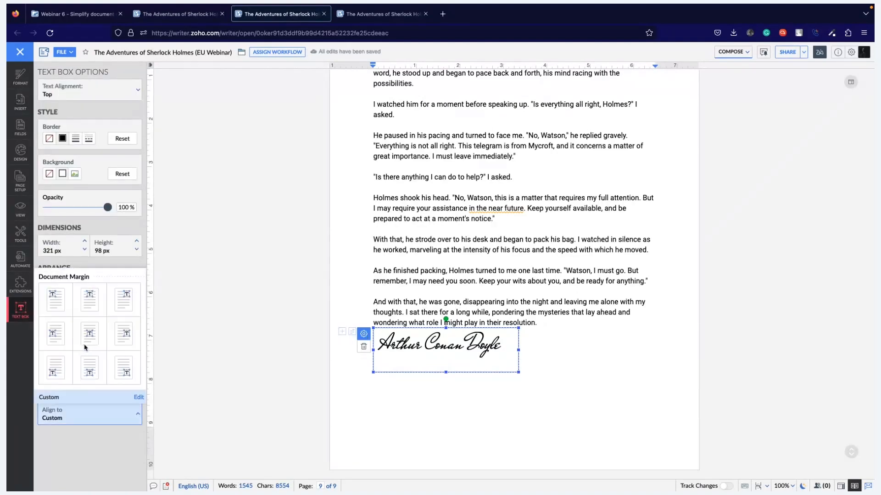
scroll(87, 344, "down", 4)
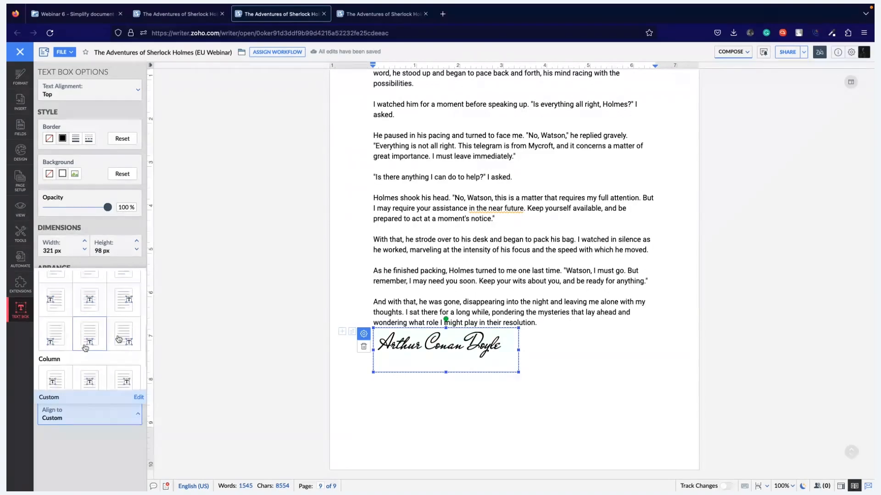
left_click(118, 339)
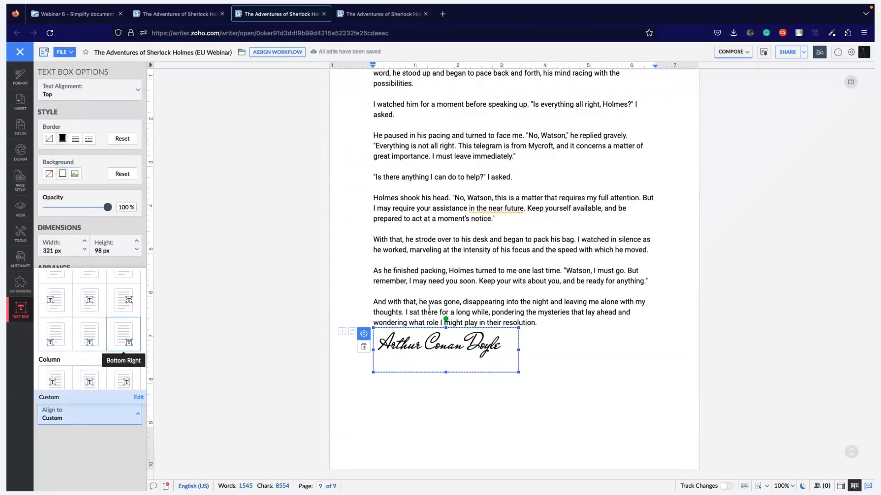
left_click(429, 310)
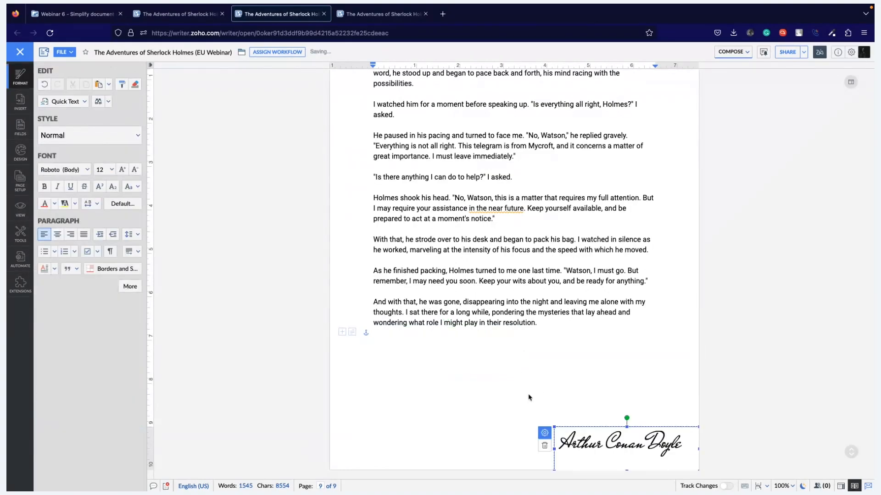
- Remove the border from the signature text box
left_click(592, 426)
left_click(592, 426)
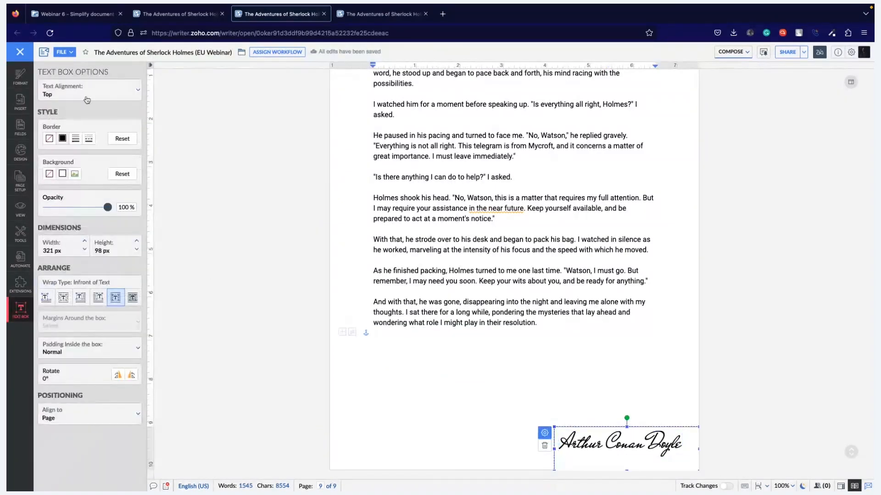
left_click(51, 138)
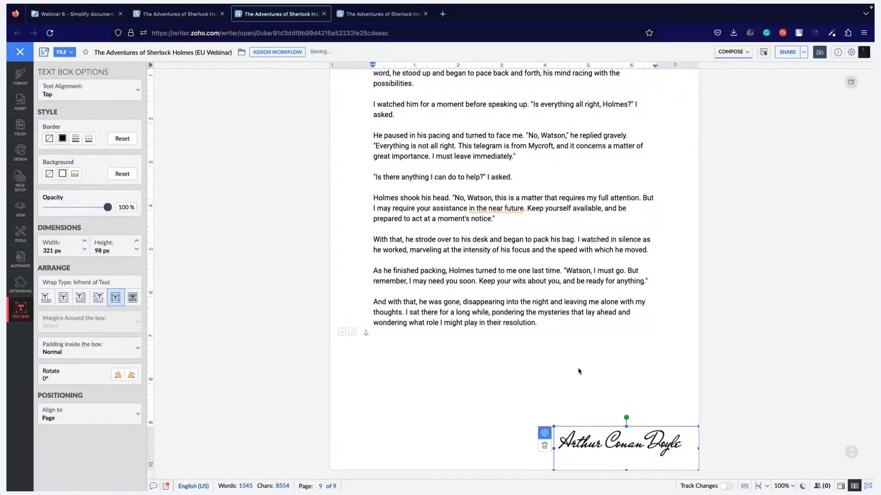
left_click(579, 371)
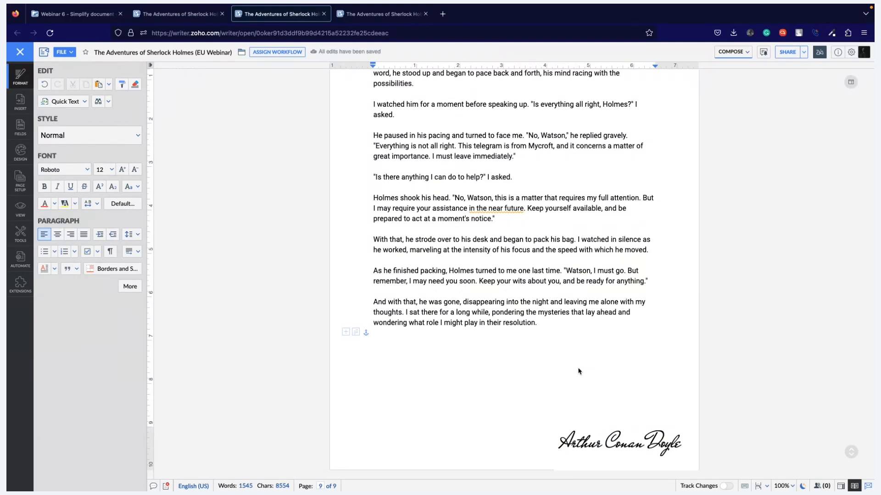
- Insert a series of blank lines above the final paragraph and check where the signature sits on the following page
left_click(376, 299)
key("Return")
key("Return")
key("Return")
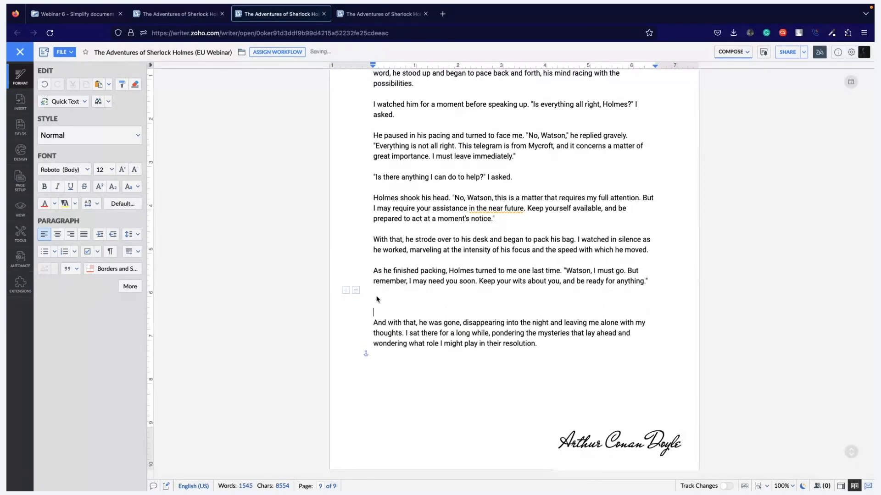
key("Return")
key("Return")
key("Return")
key("Return")
key("Return")
key("Return")
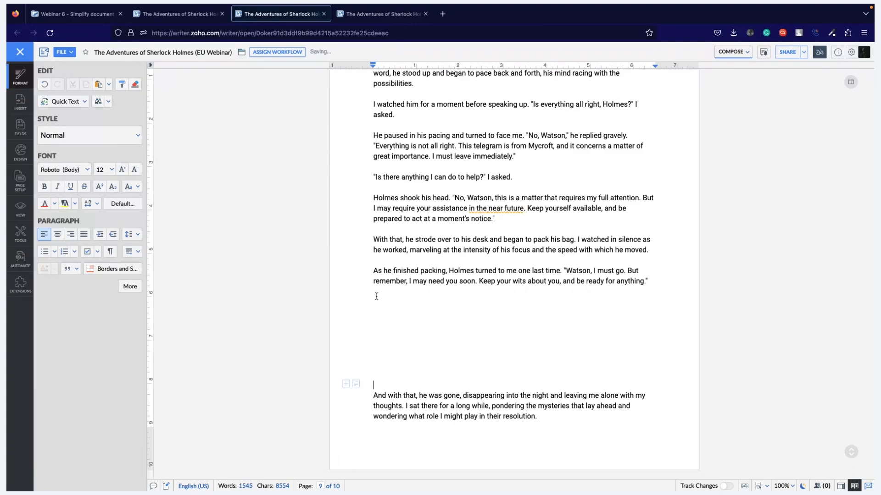
scroll(376, 299, "down", 1)
scroll(592, 346, "down", 10)
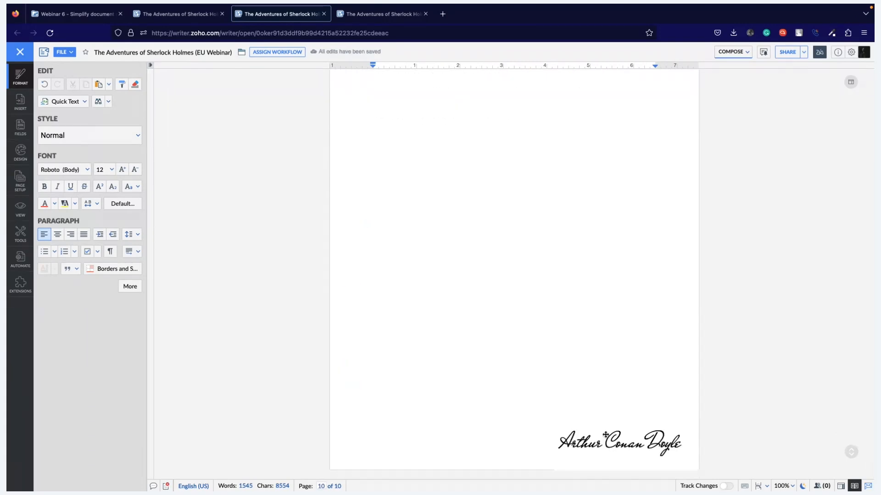
scroll(605, 435, "up", 10)
scroll(605, 438, "up", 2)
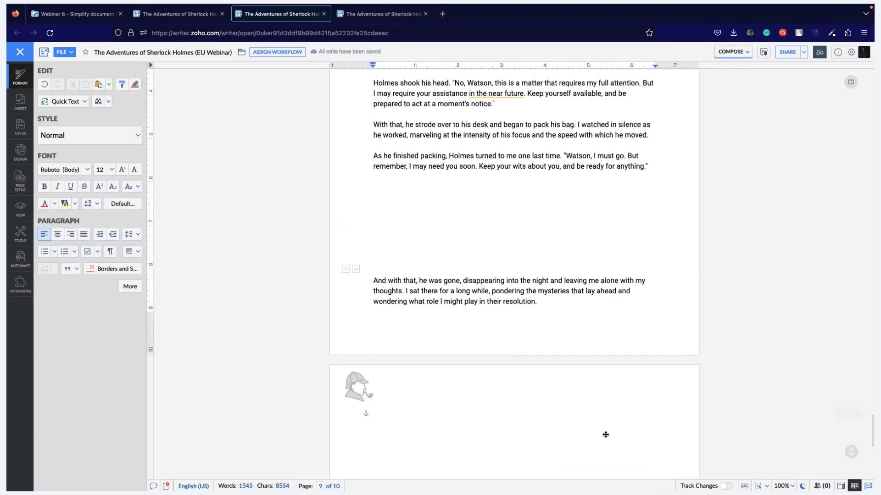
- Delete the extra blank lines above the final paragraph
key("BackSpace")
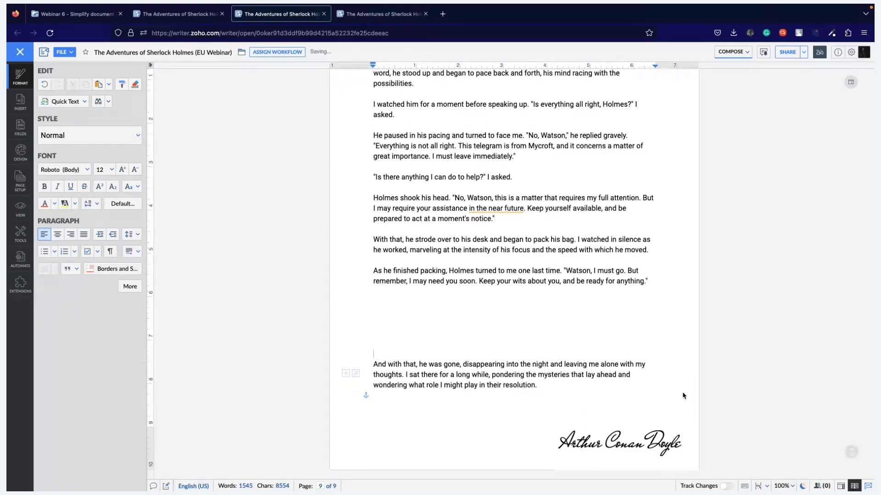
key("BackSpace")
key("BackSpace")
key("BackSpace")
key("BackSpace")
key("BackSpace")
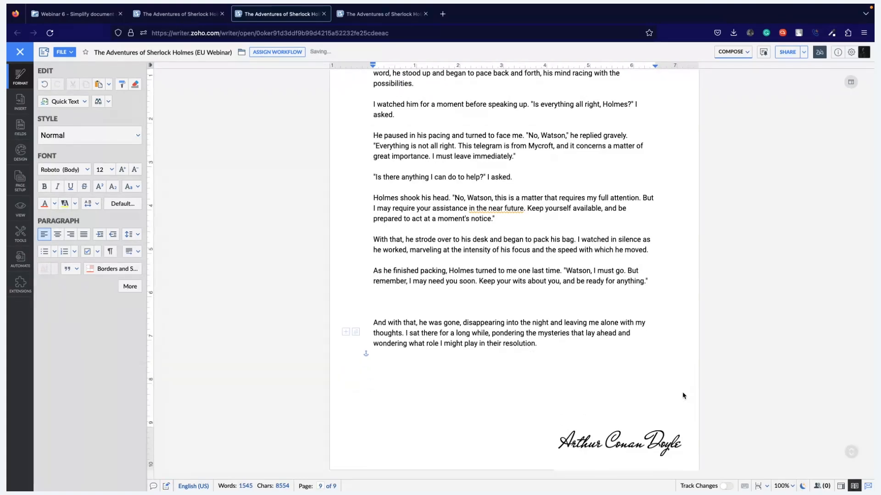
key("BackSpace")
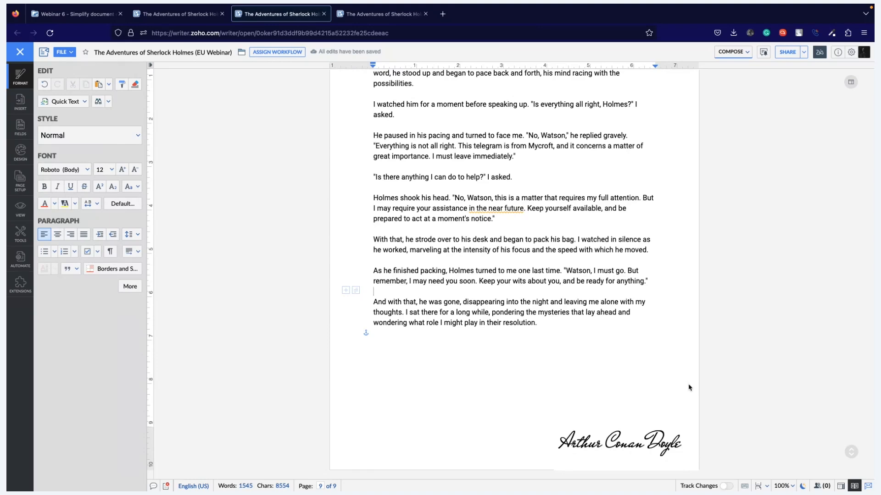
scroll(631, 354, "up", 8)
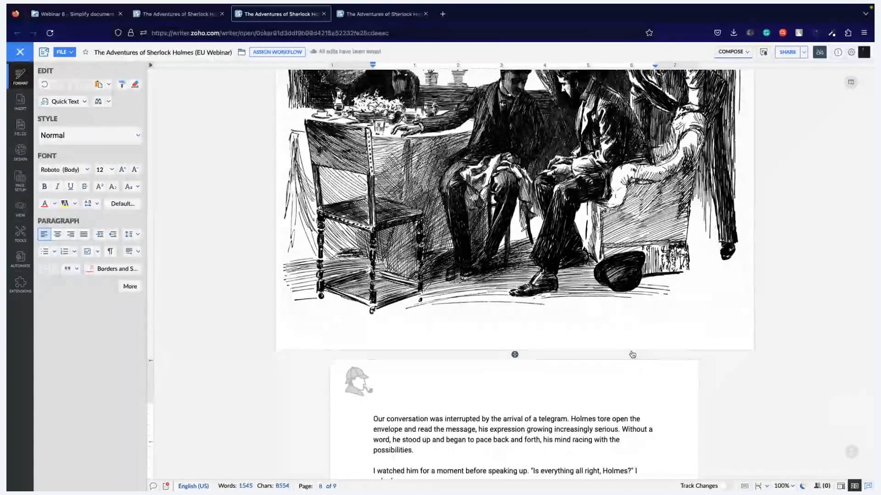
key("ctrl+Left")
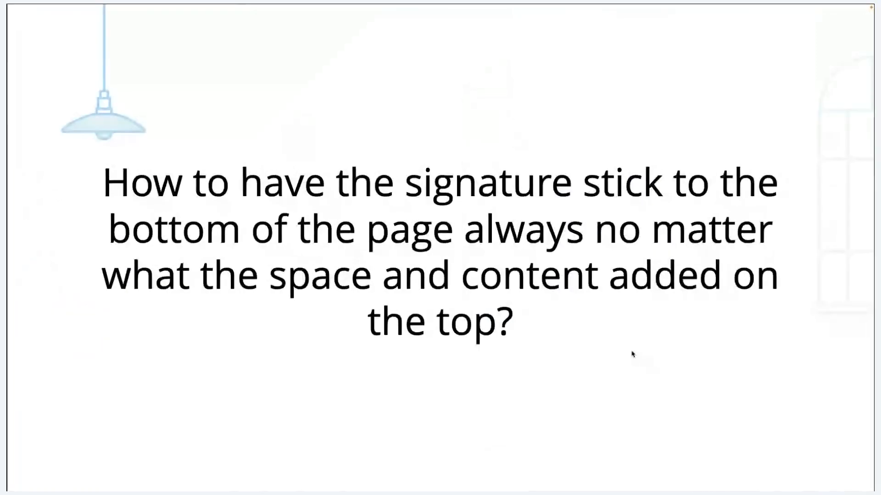
key("Right")
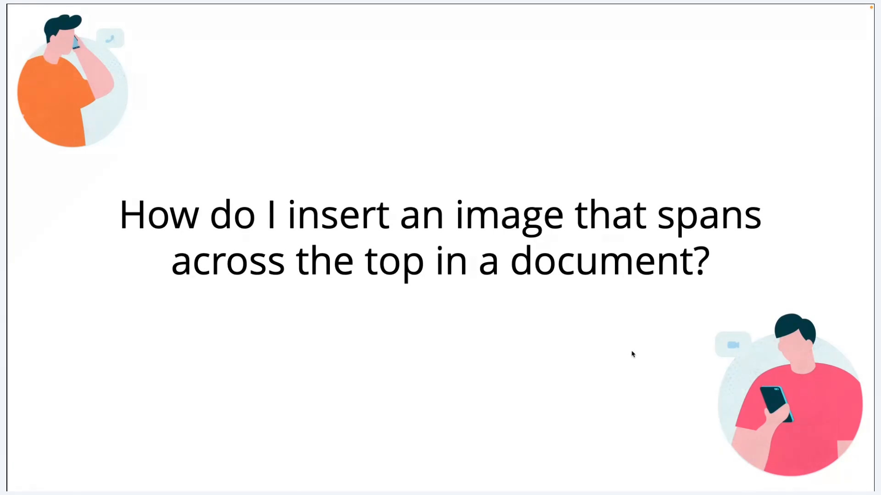
key("ctrl+Right")
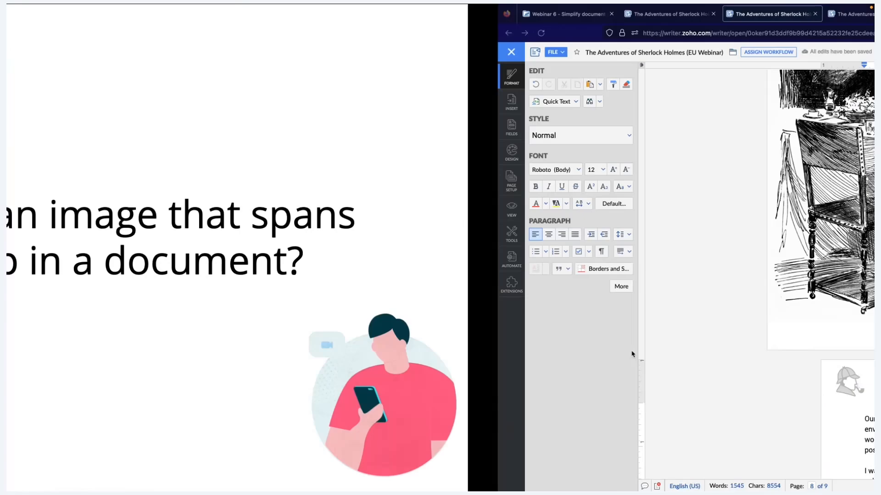
- Add a blank line above the "But now it seemed that Norton" paragraph on page 7 and place the cursor there
scroll(632, 352, "down", 5)
scroll(632, 352, "up", 20)
scroll(501, 370, "down", 2)
left_click(374, 166)
key("Return")
key("Up")
- Try a Next Page section break on the blank line at the start of page 7, then undo it
left_click(20, 114)
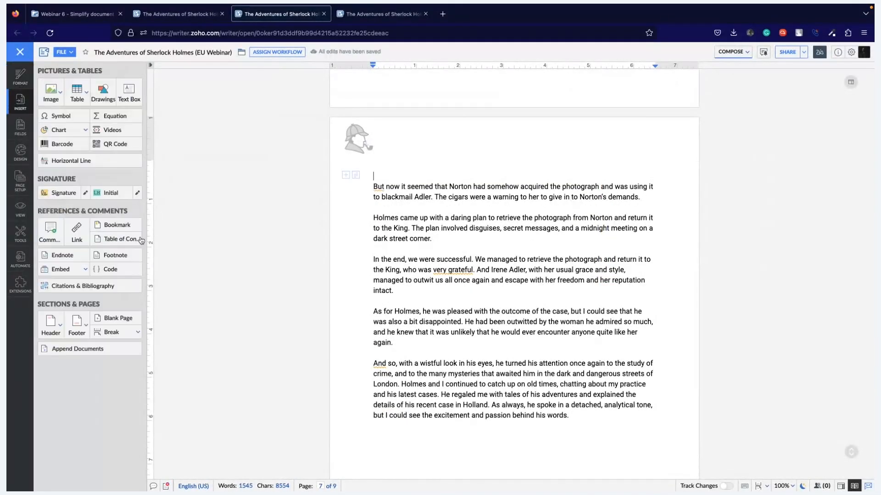
left_click(127, 334)
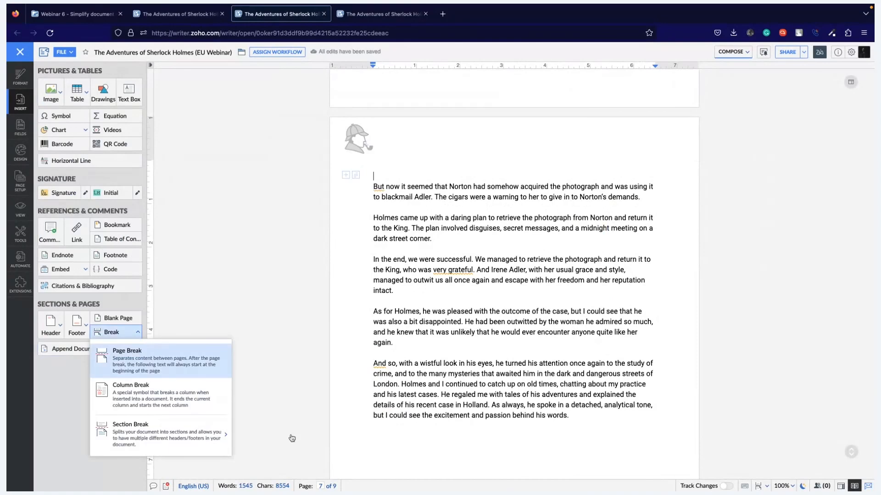
mouse_move(147, 435)
left_click(270, 428)
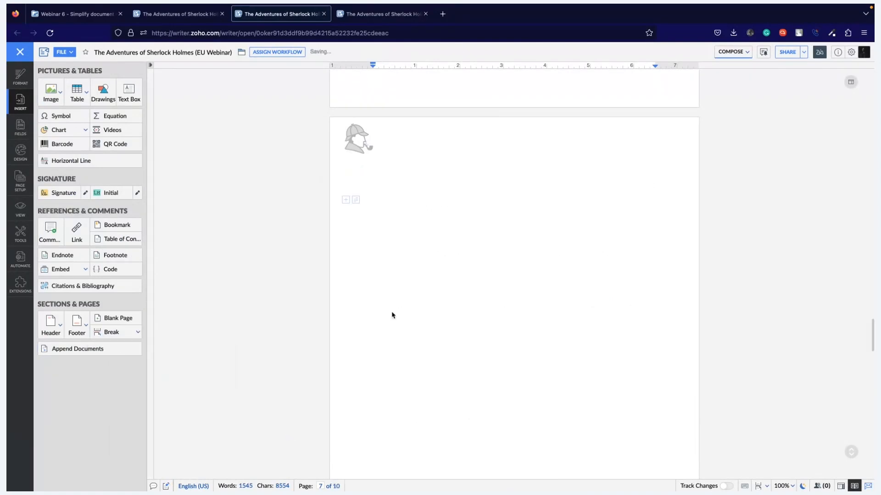
key("ctrl+z")
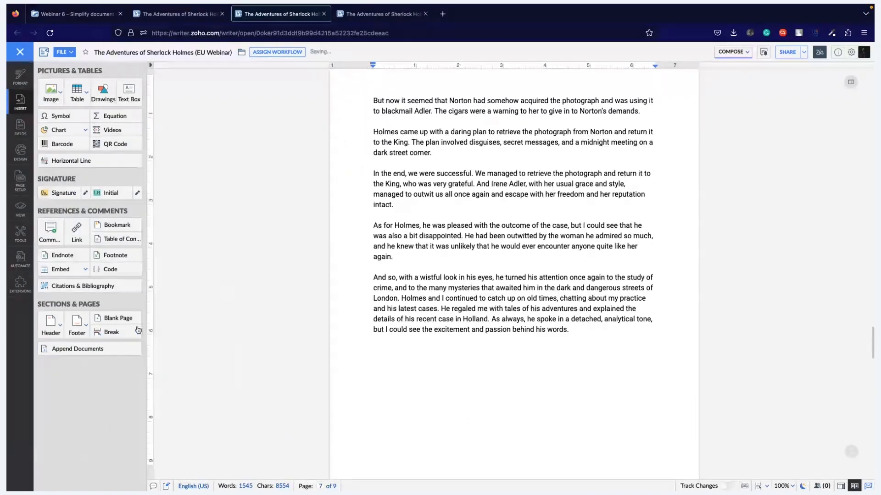
- Insert a Continuous section break on the blank line at the start of page 7
left_click(133, 333)
mouse_move(166, 435)
left_click(275, 454)
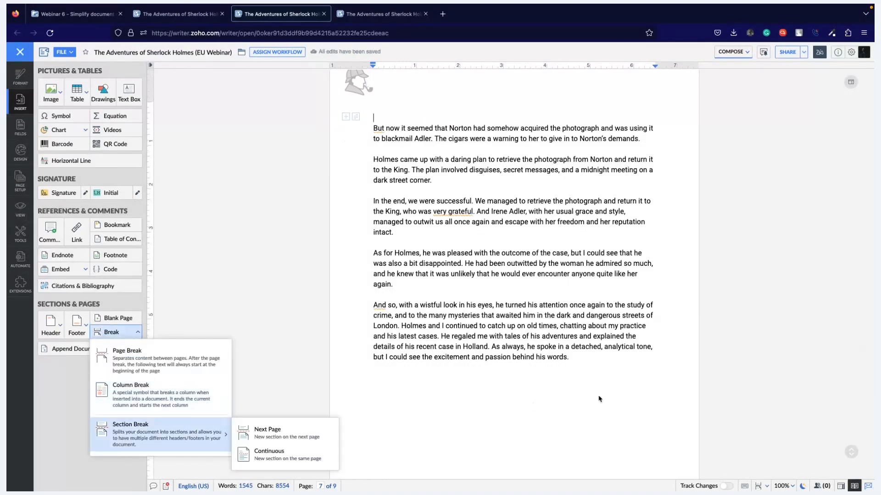
- Try a Next Page section break on a new line after page 7's last paragraph, then undo it
left_click(602, 379)
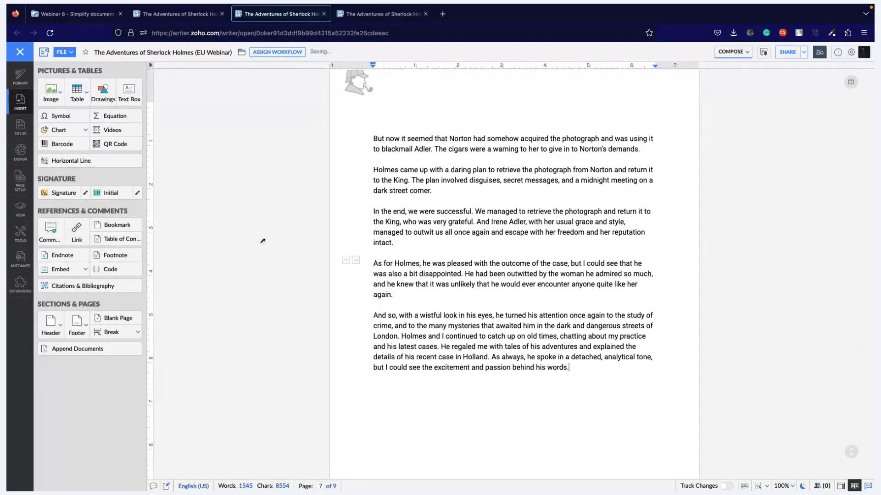
left_click(133, 332)
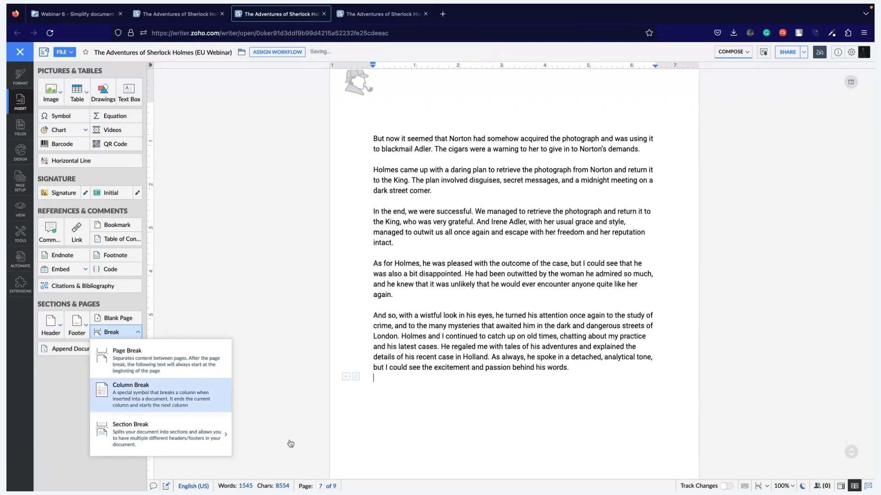
mouse_move(152, 443)
left_click(291, 438)
scroll(414, 413, "down", 3)
scroll(414, 413, "down", 8)
scroll(490, 194, "up", 6)
left_click(490, 194)
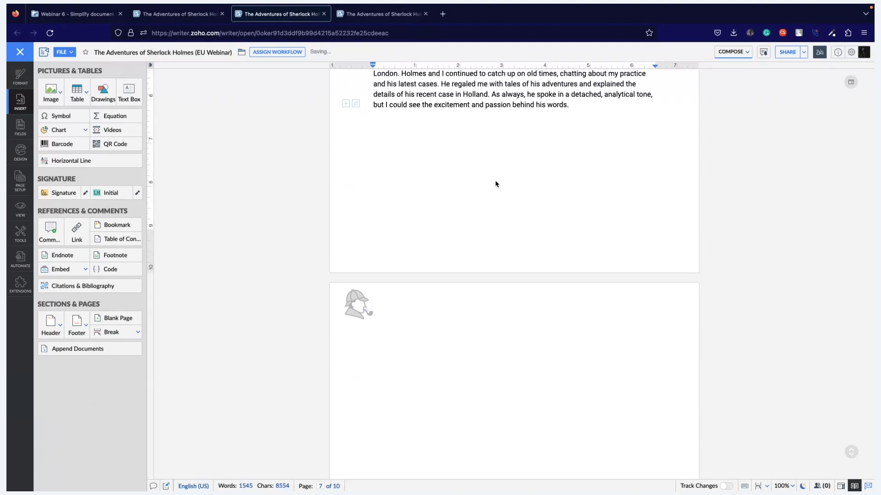
key("super+z")
- Open the page 7 header for editing and start inserting an image from a web search
scroll(495, 180, "up", 8)
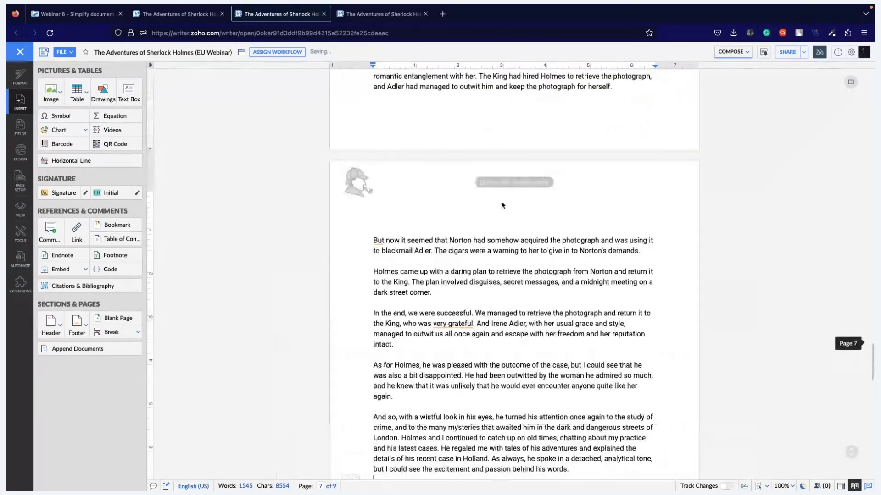
double_click(503, 207)
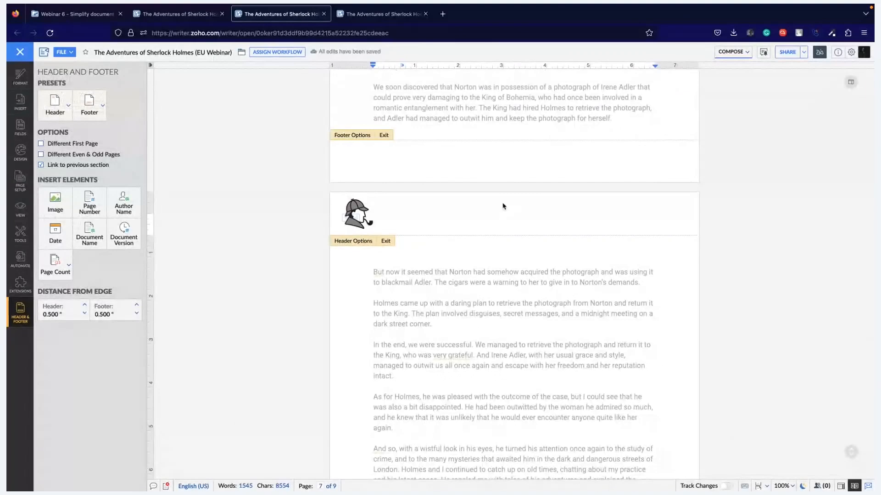
left_click(51, 211)
left_click(270, 280)
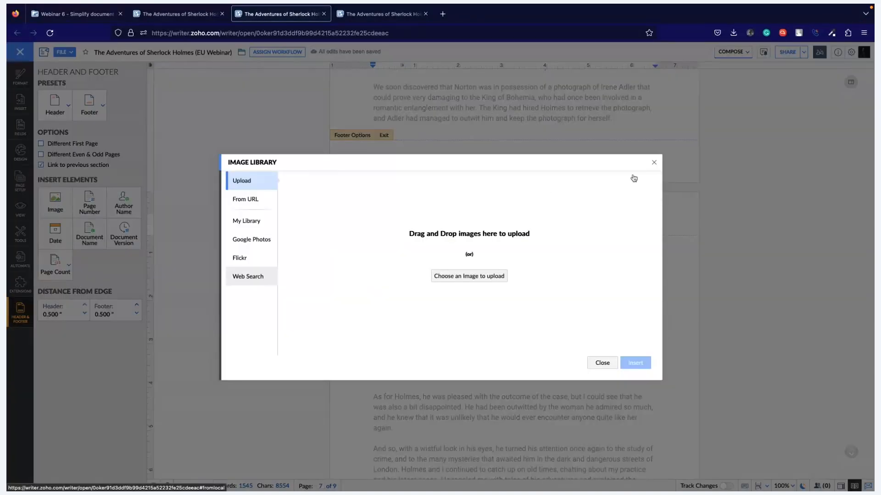
- Filter web images to "Free to use, share or modify, even commercially" and search for "landscape"
left_click(608, 179)
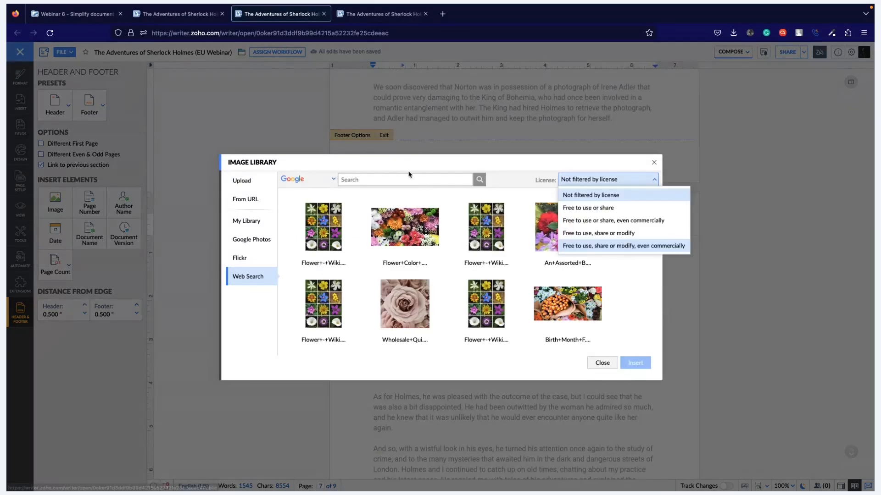
left_click(586, 251)
left_click(409, 177)
type("lan")
type("s")
key("BackSpace")
type("dscape")
key("Return")
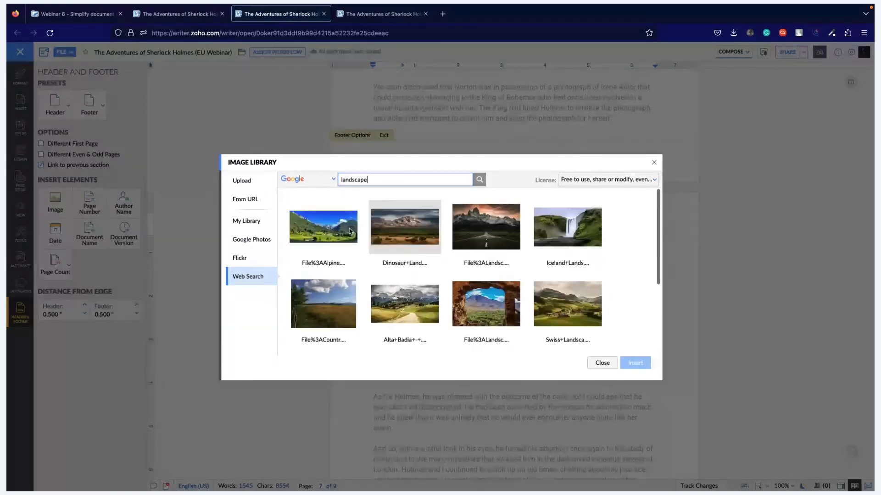
- Insert the green alpine valley image into the header and review how it sits on the document's pages
left_click(350, 231)
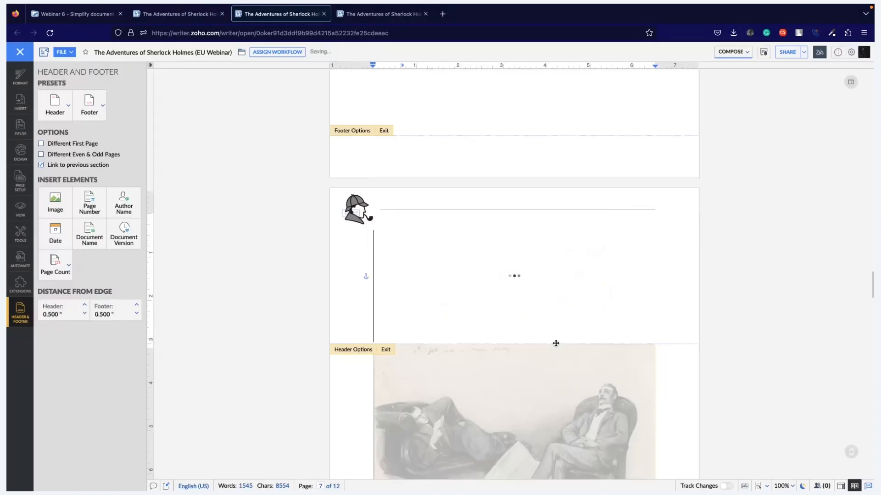
scroll(556, 344, "down", 10)
scroll(556, 344, "up", 4)
scroll(556, 344, "up", 10)
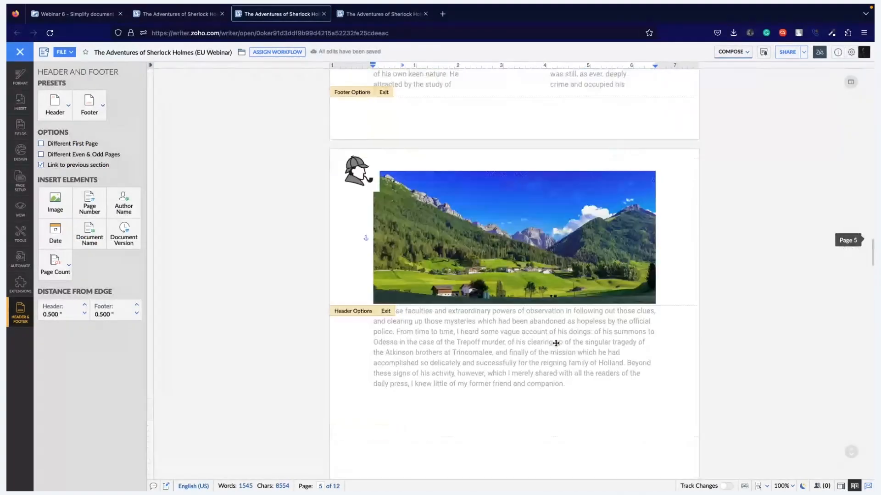
scroll(556, 344, "up", 5)
scroll(556, 346, "up", 6)
scroll(511, 338, "down", 8)
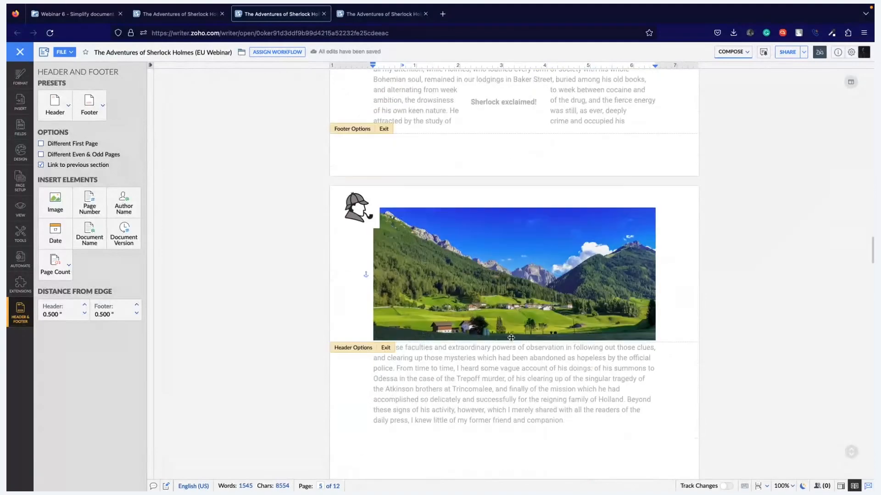
- Crop the landscape image in the header to 151 px high and extend its crop frame to 709 px wide
left_click(511, 338)
left_click_drag(514, 341, 511, 276)
scroll(382, 315, "down", 4)
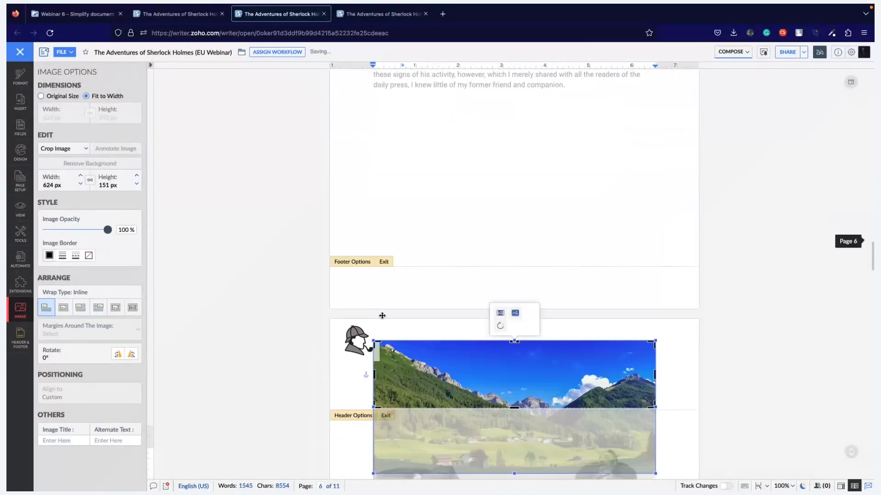
left_click_drag(372, 302, 336, 299)
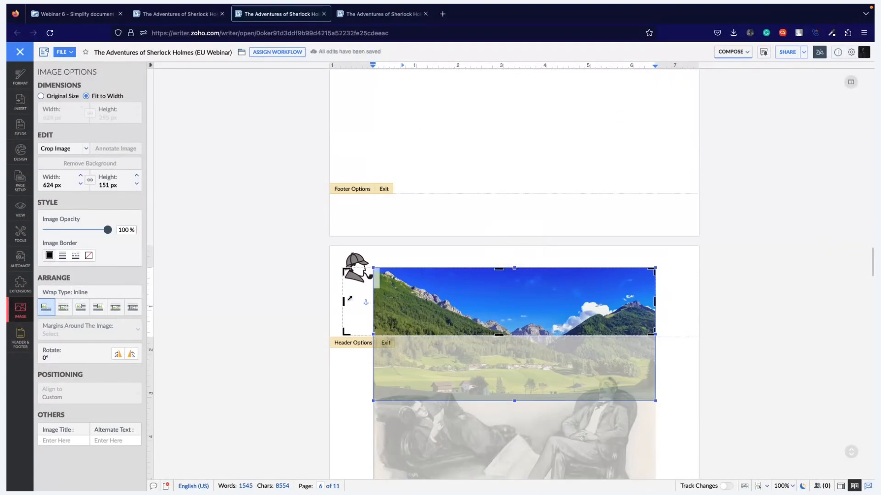
mouse_move(434, 301)
left_mouse_down()
mouse_move(464, 299)
mouse_move(428, 298)
left_mouse_up()
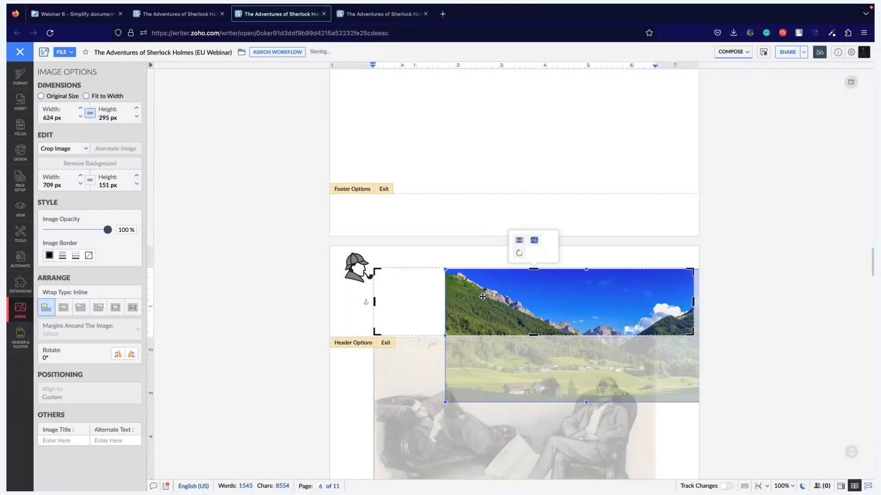
left_click(351, 268)
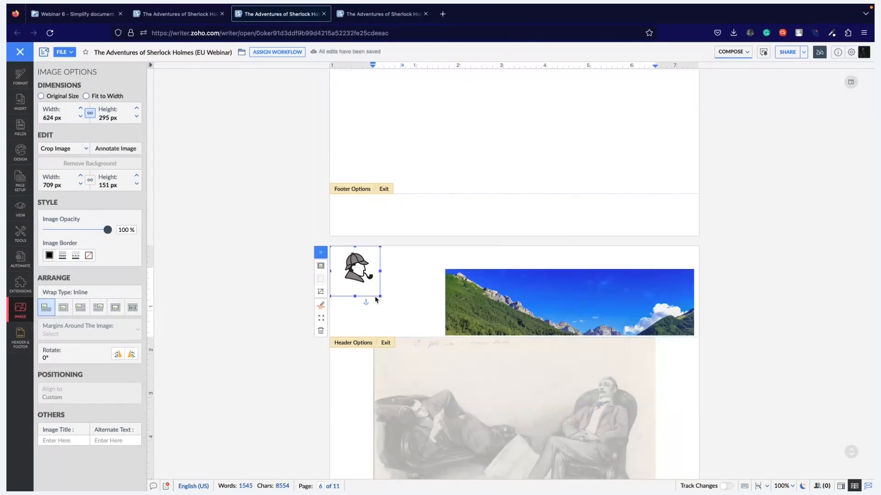
- Delete the cropped landscape image from the header and return to editing the body text
left_click(424, 296)
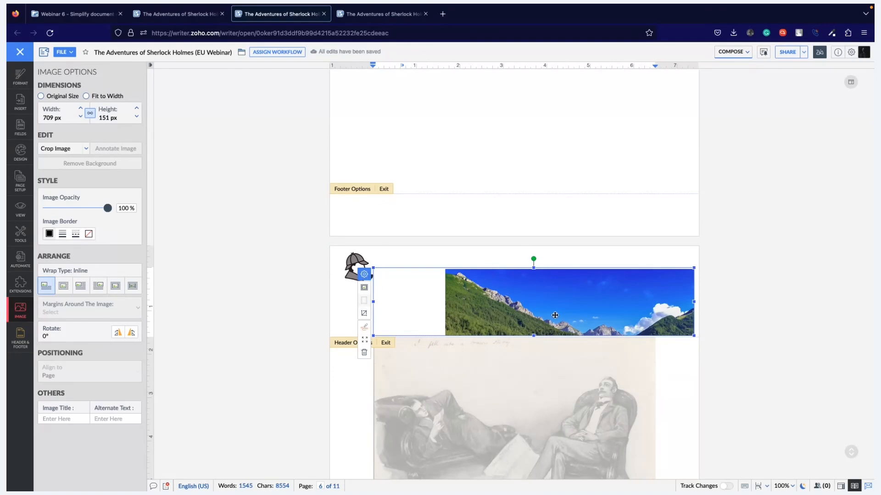
key("Delete")
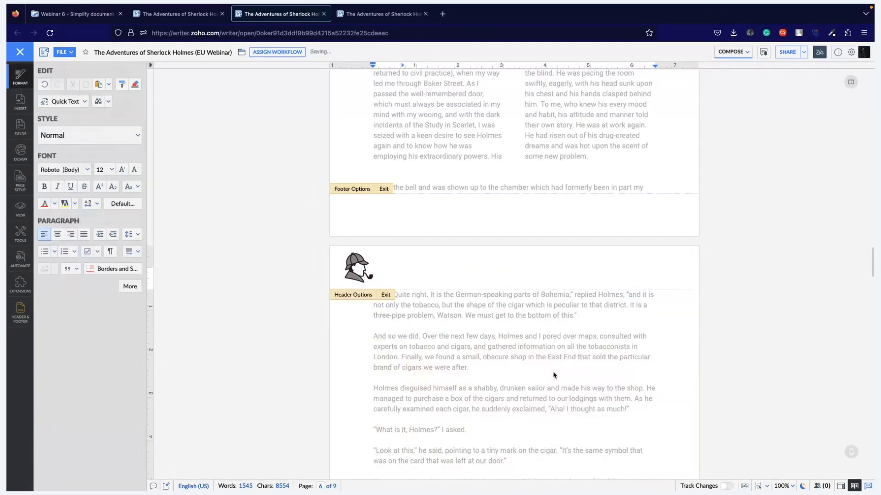
scroll(550, 374, "down", 6)
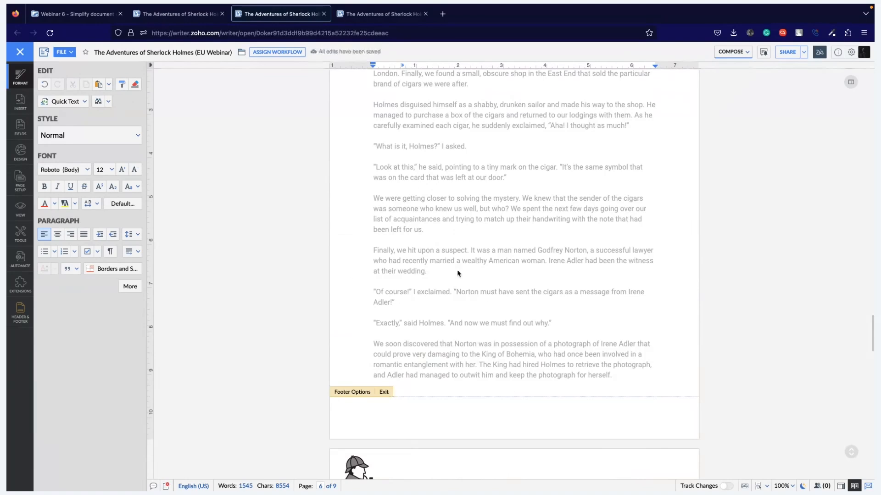
key("Escape")
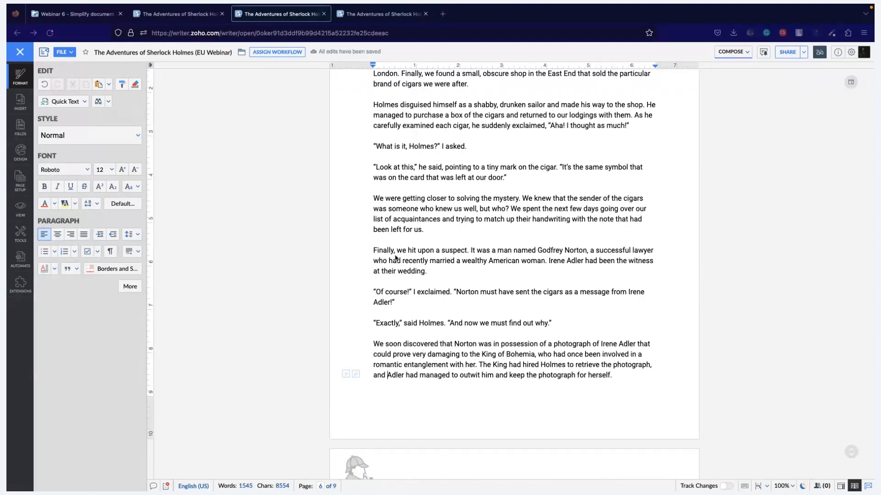
- Switch to the presentation, advance to the slide about page numbers and first-page headers, and return to the document in Zoho Writer
key("ctrl+Left")
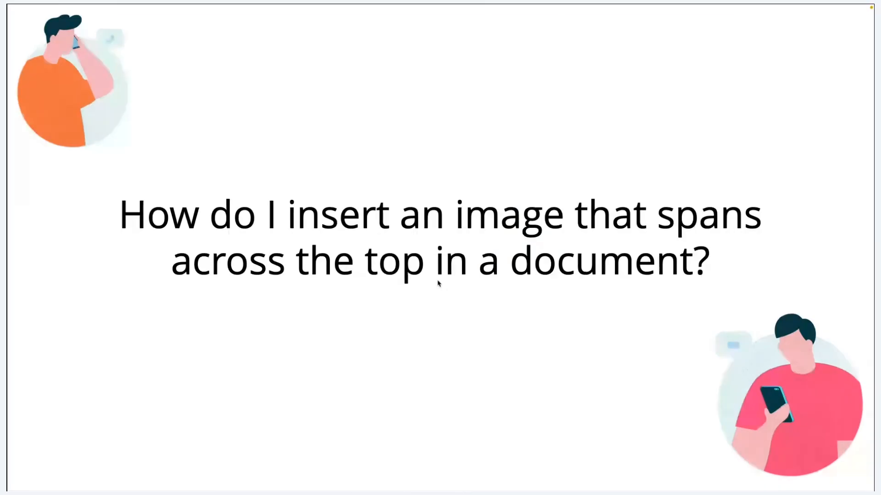
key("Right")
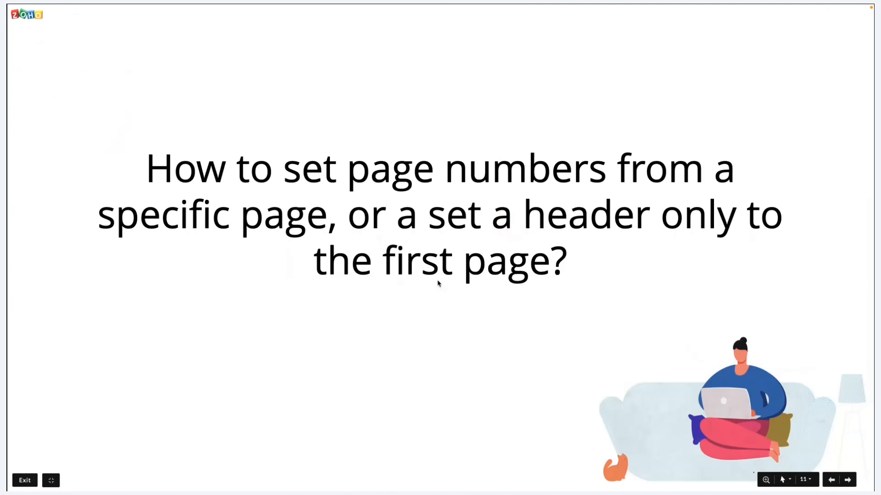
key("ctrl+Right")
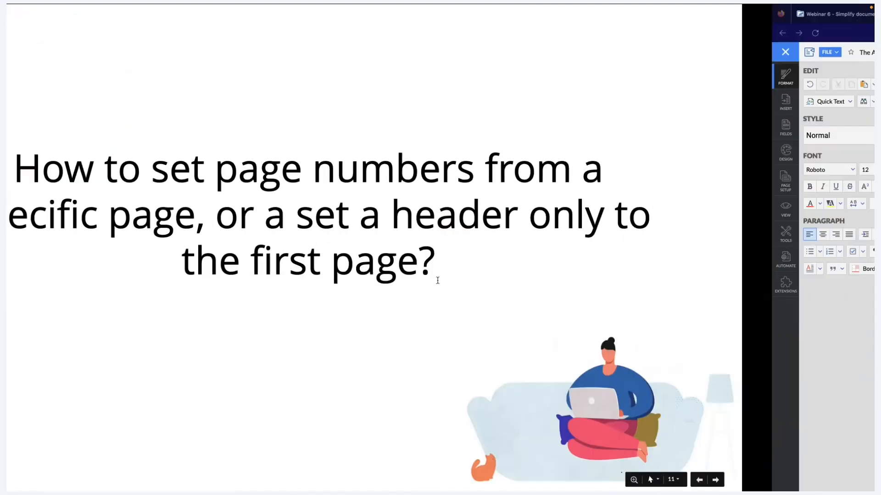
- Open the page 4 footer for editing and bring up its page number settings
scroll(400, 228, "up", 3)
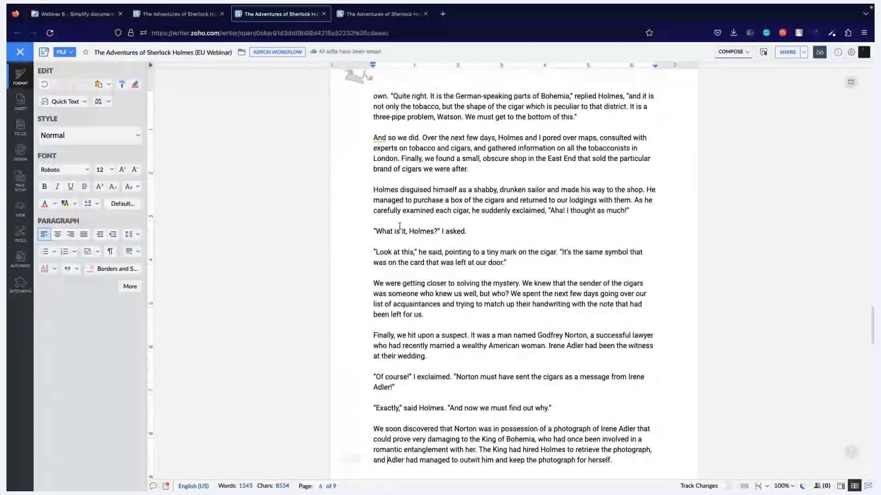
scroll(399, 227, "up", 8)
scroll(399, 227, "down", 2)
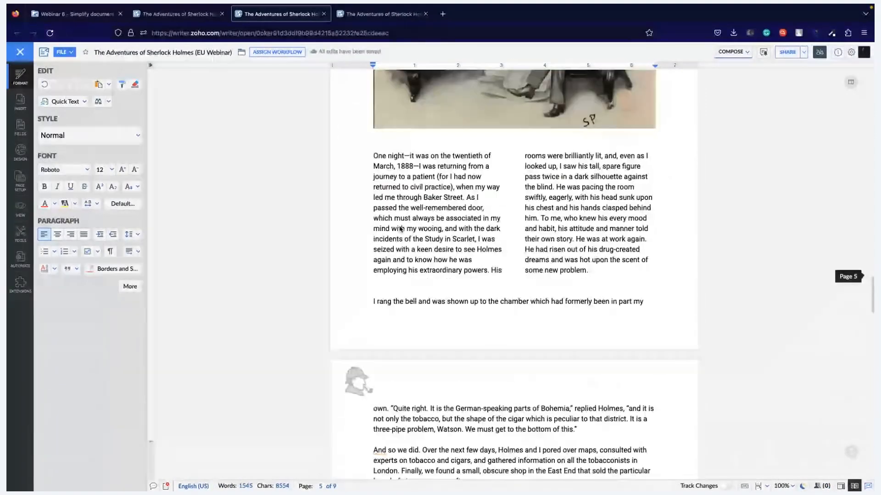
scroll(400, 228, "up", 20)
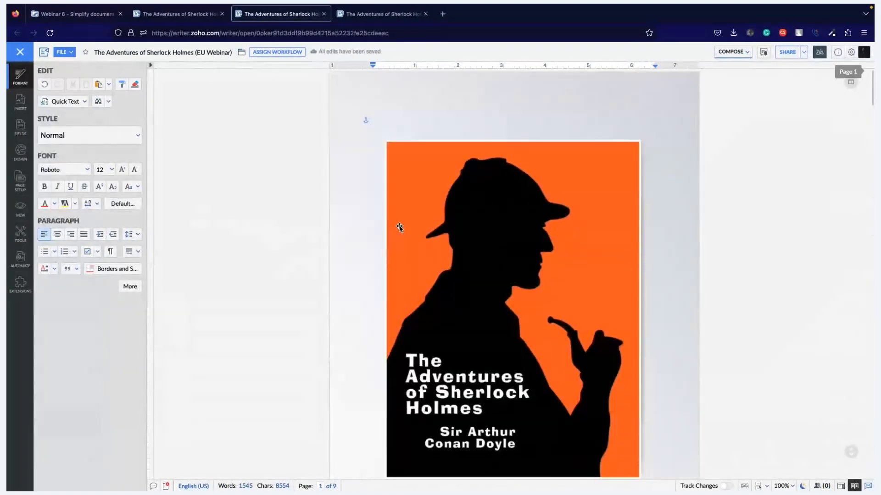
scroll(399, 229, "down", 8)
scroll(399, 229, "down", 15)
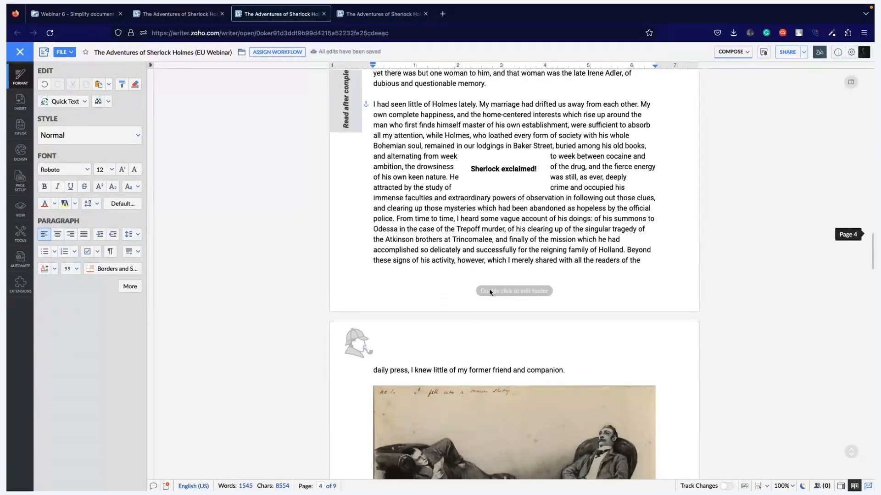
double_click(490, 292)
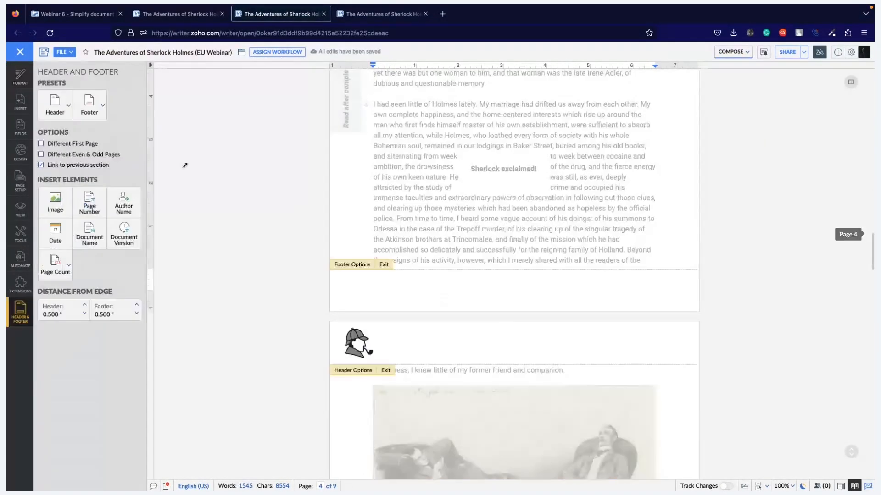
left_click(95, 195)
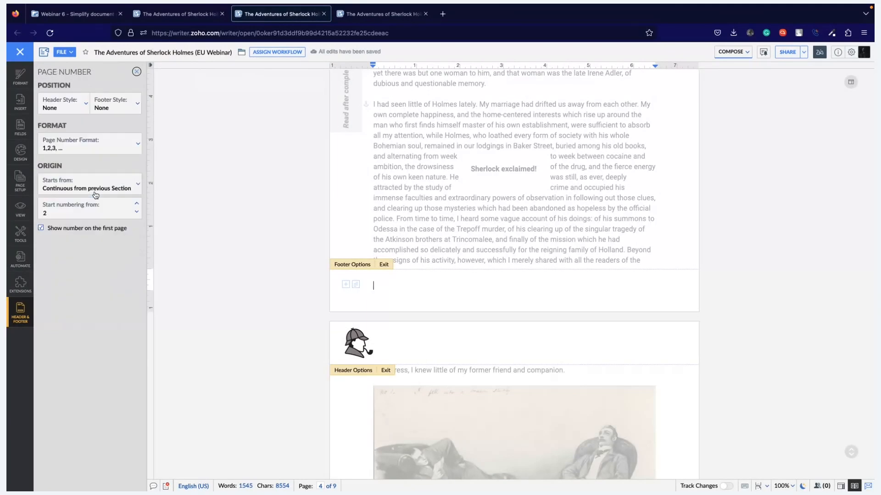
- Review the available page number formats and set the page numbering to start from the current section
left_click(73, 151)
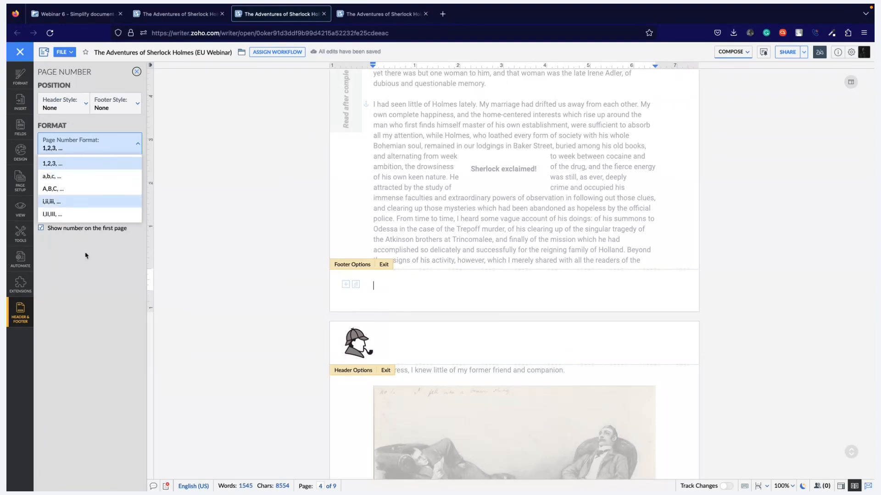
left_click(90, 272)
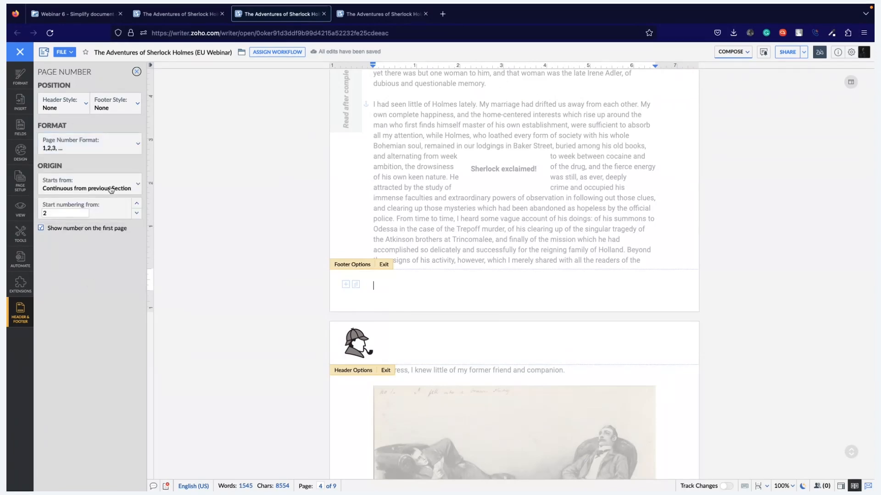
left_click(111, 190)
left_click(95, 222)
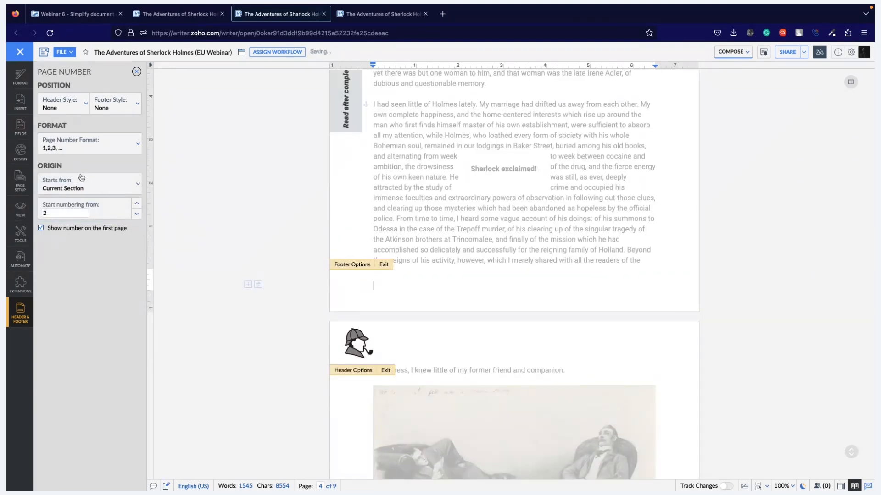
left_click(64, 212)
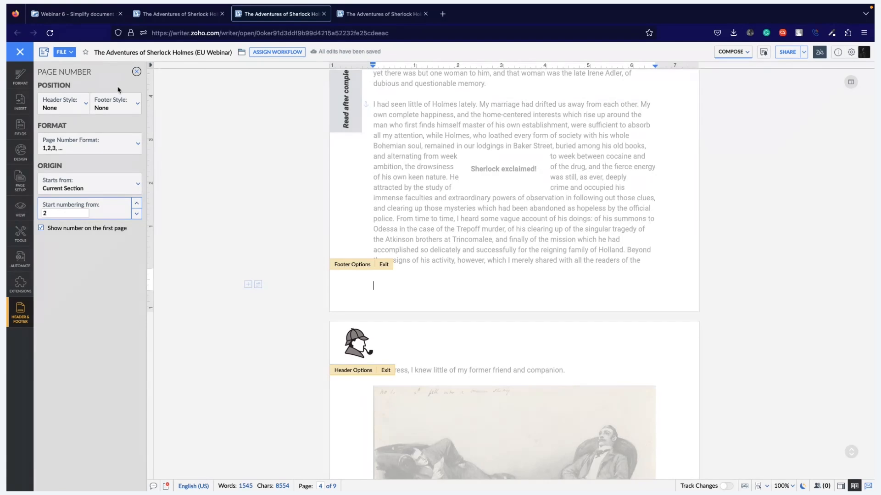
left_click(252, 229)
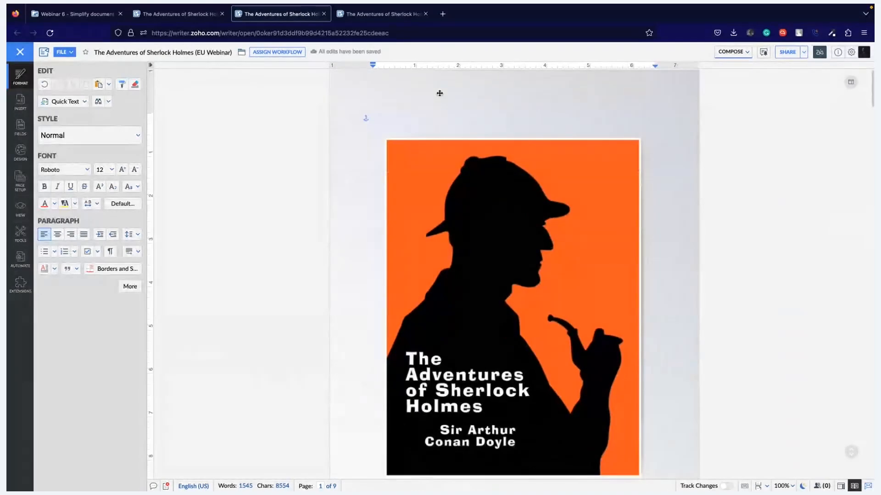
- Open the page 2 header to examine its options and the first-page footer on the cover, and exit header editing
left_click(439, 105)
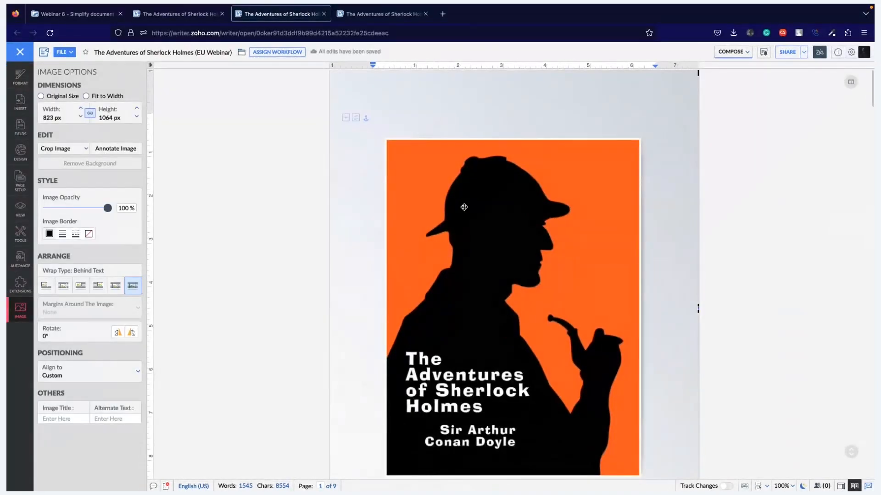
scroll(472, 207, "down", 8)
double_click(493, 198)
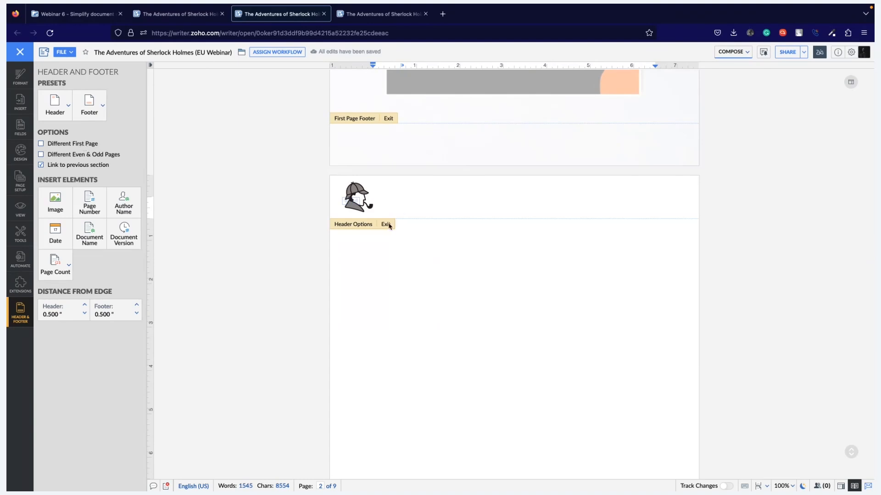
double_click(435, 348)
- Insert a blank page after the last paragraph on page 6 and check how the following text moves
scroll(435, 347, "up", 5)
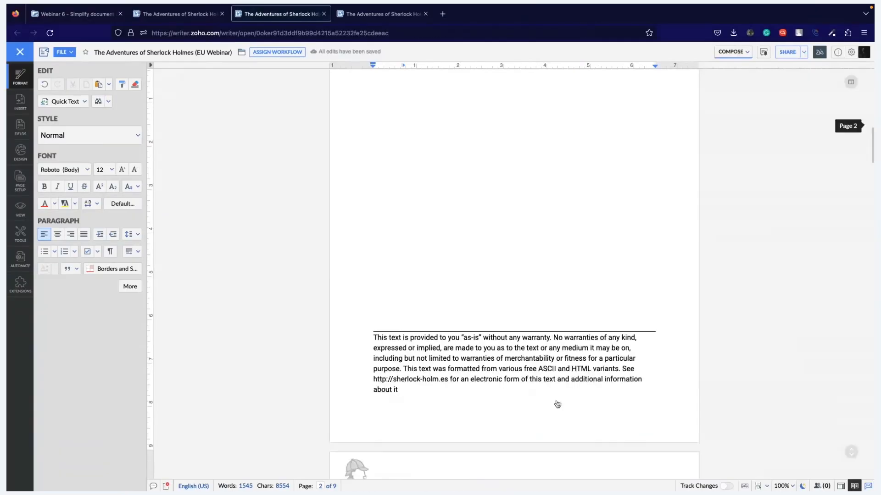
scroll(556, 401, "down", 5)
scroll(556, 401, "down", 20)
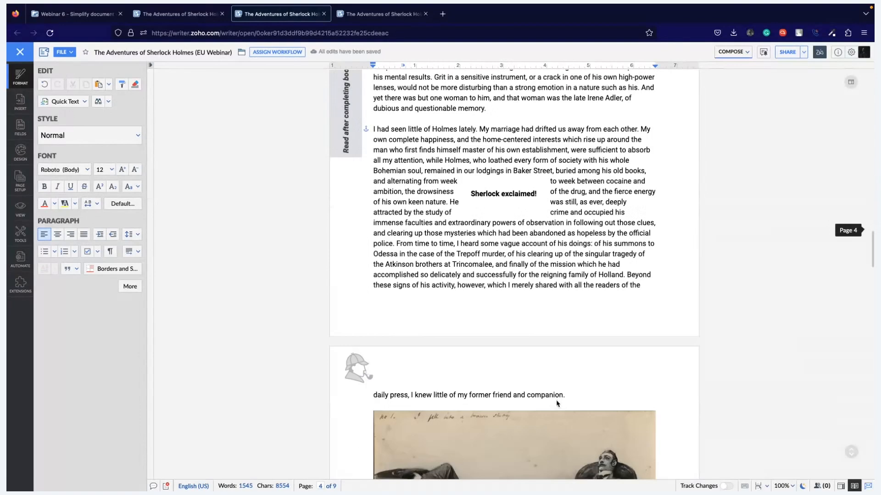
scroll(547, 345, "down", 1)
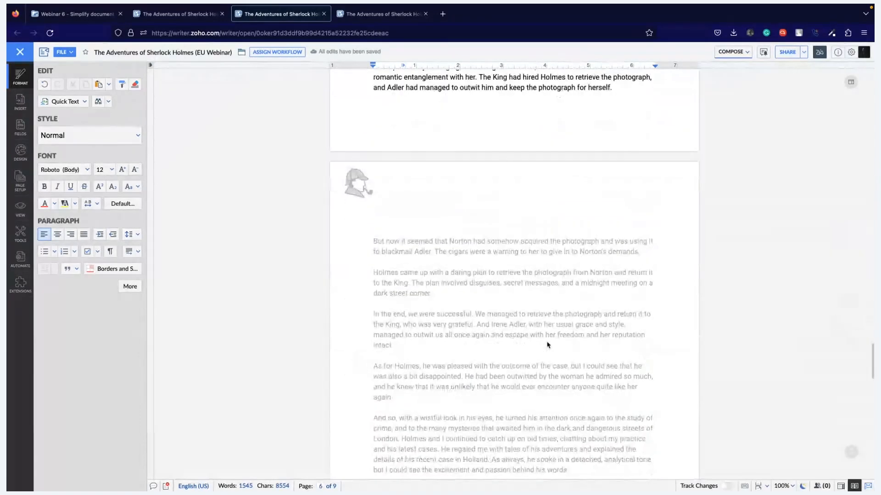
left_click(614, 90)
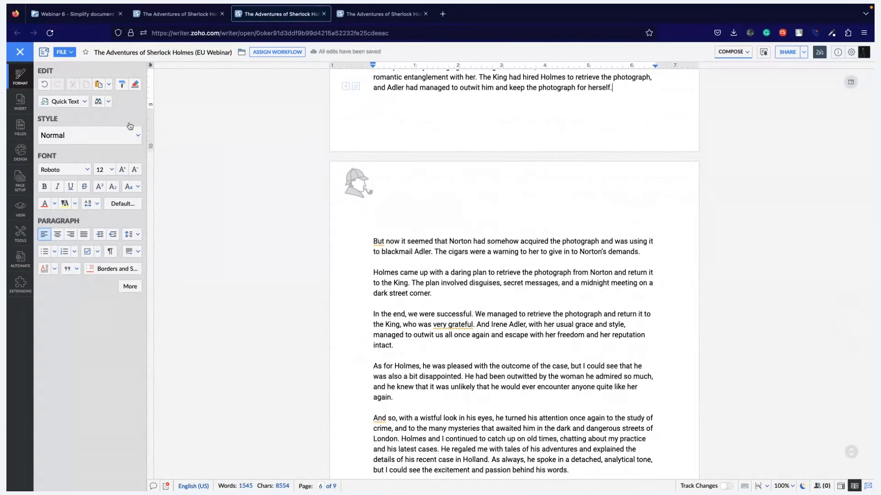
left_click(20, 102)
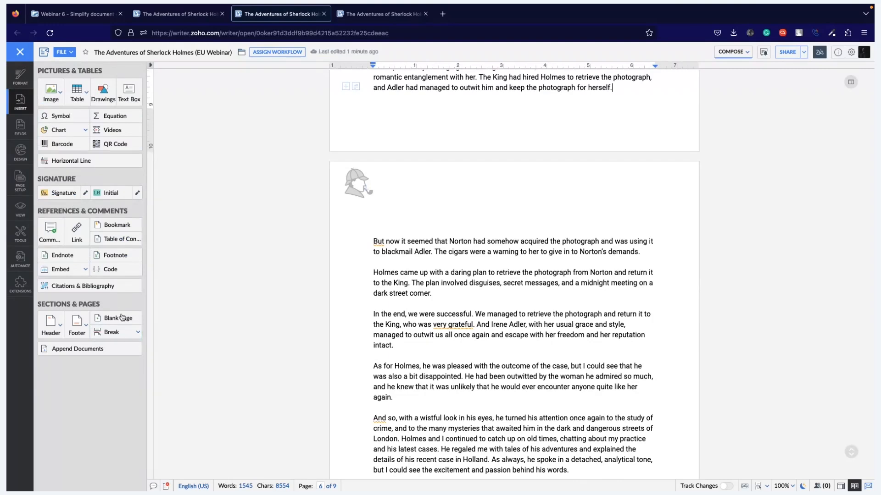
left_click(121, 317)
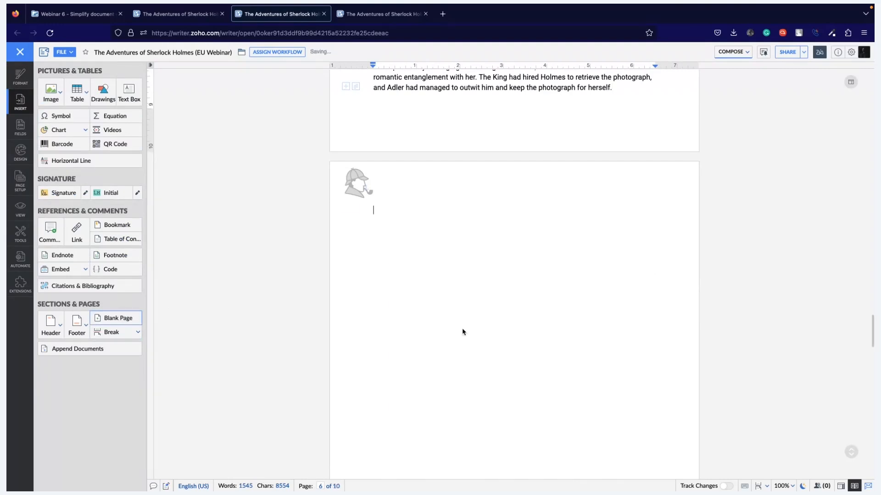
scroll(461, 328, "down", 10)
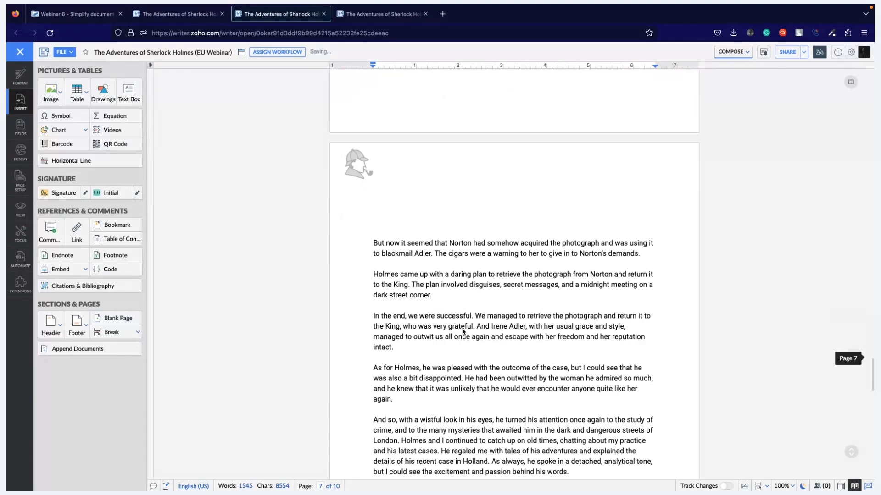
- Remove the blank page inserted after page 6
scroll(461, 328, "up", 12)
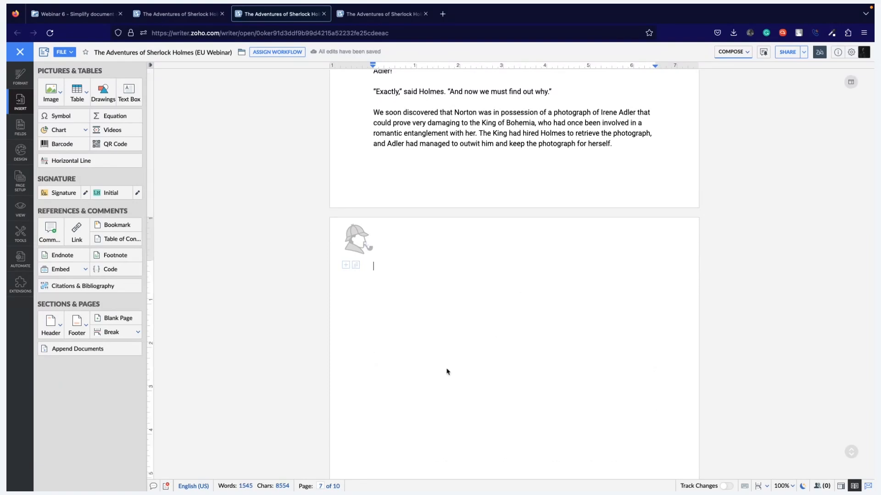
key("BackSpace")
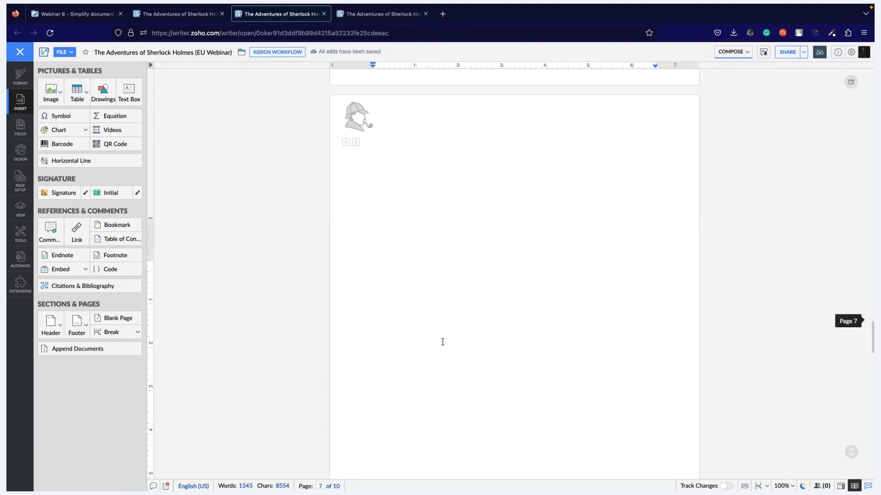
scroll(442, 342, "down", 5)
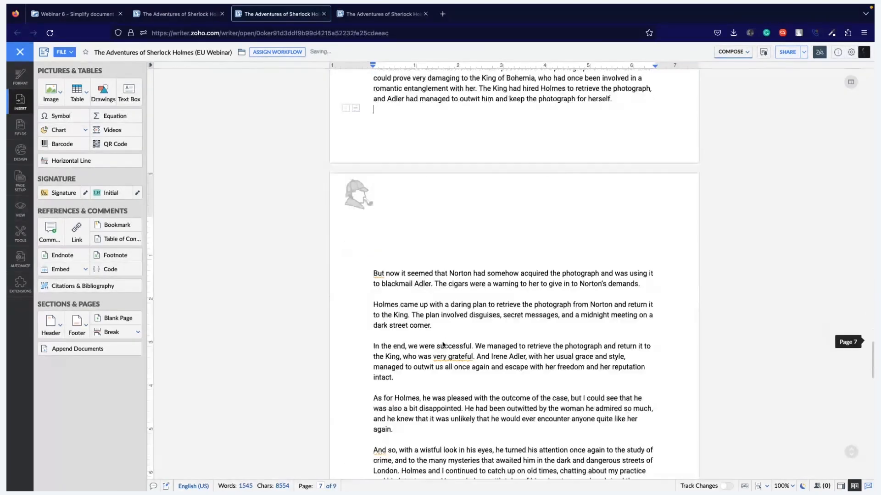
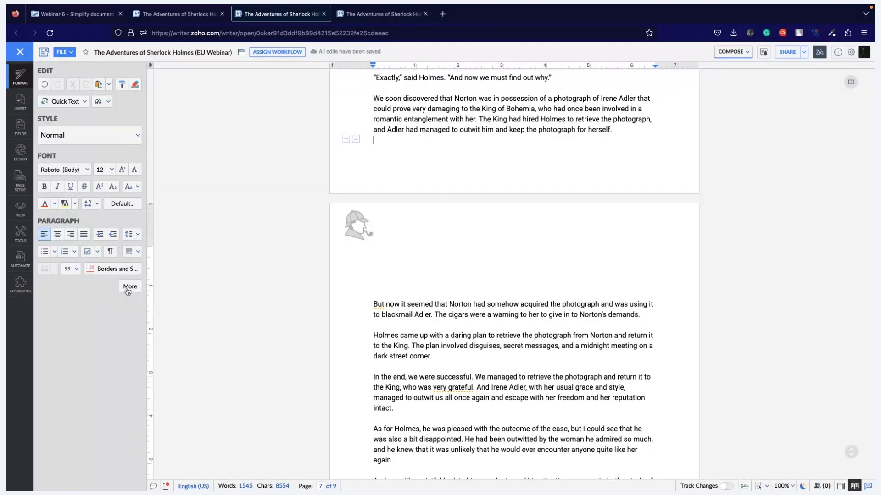
- Open the detailed paragraph options and review the line and page break settings
left_click(130, 287)
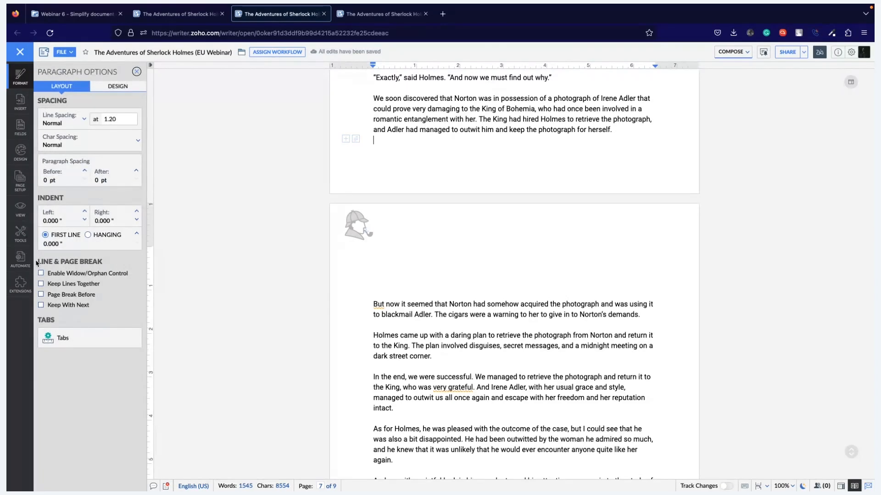
left_click_drag(38, 262, 117, 268)
left_click(117, 269)
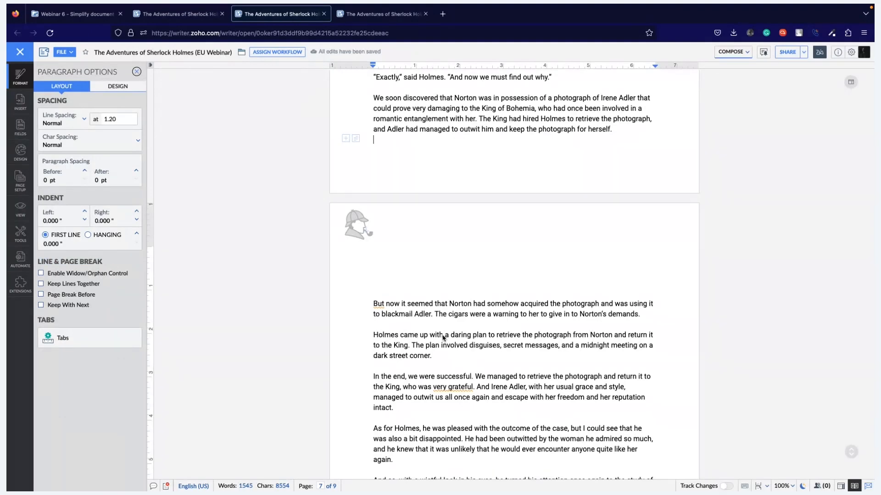
scroll(442, 338, "up", 10)
scroll(443, 338, "down", 15)
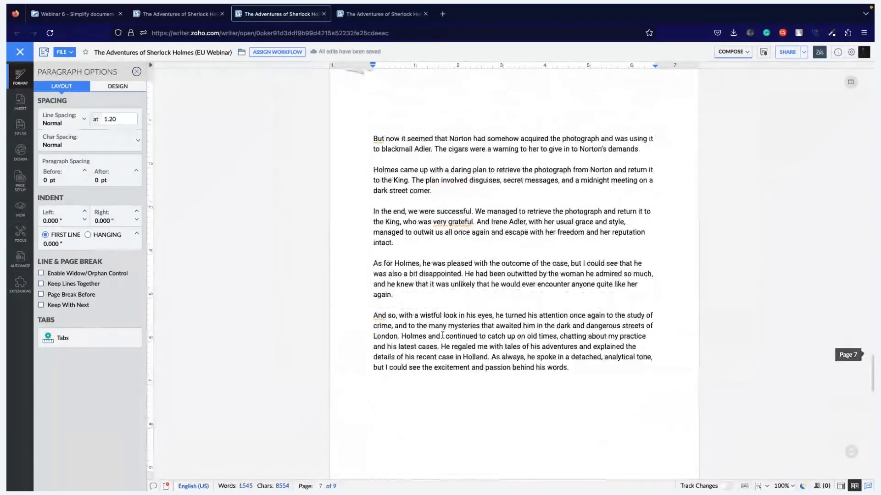
scroll(511, 347, "up", 10)
- Add blank lines above the "We soon discovered" paragraph on page 6 until its last line moves to the next page
left_click(478, 331)
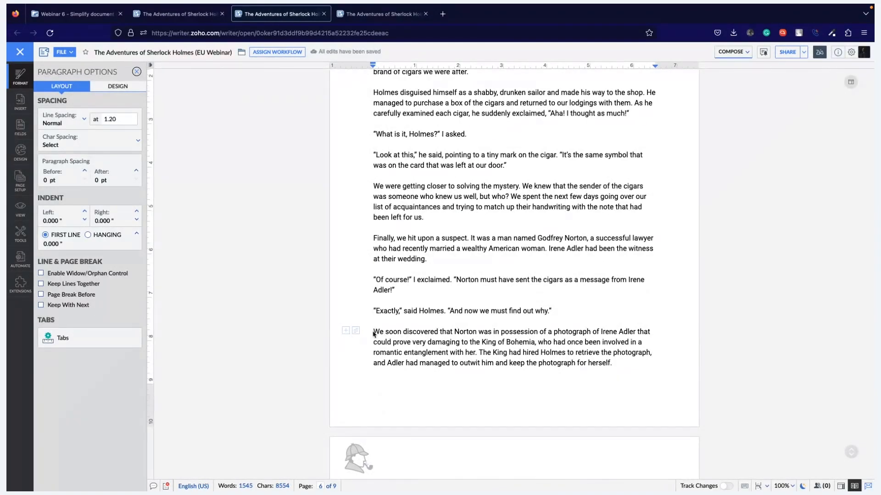
left_click(374, 331)
key("Return")
scroll(384, 339, "down", 4)
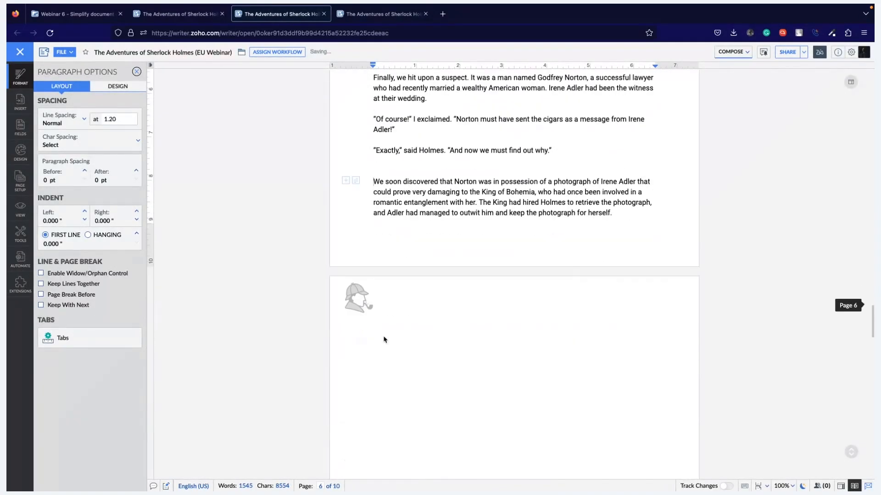
scroll(384, 340, "down", 10)
scroll(384, 339, "up", 9)
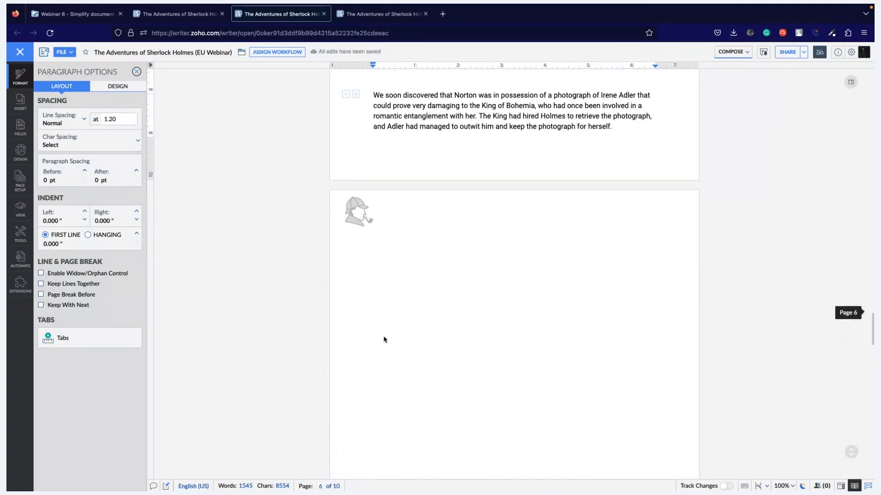
key("Return")
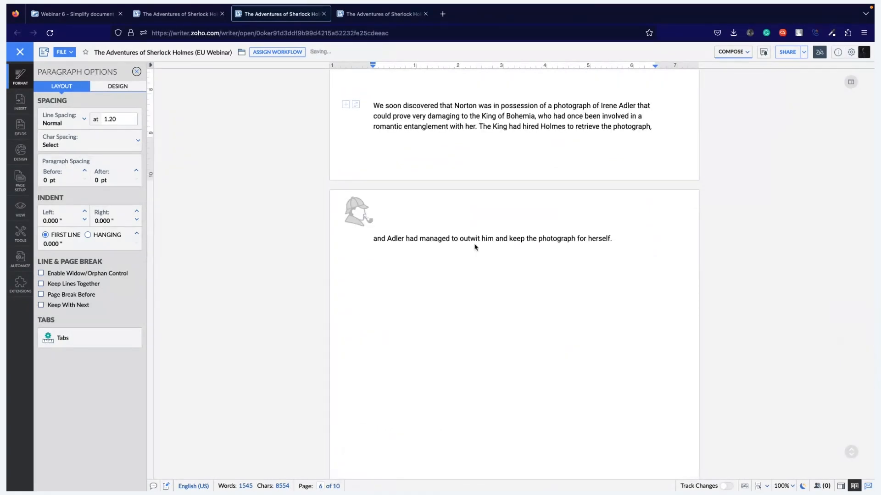
- Enable Widow/Orphan Control for the "We soon discovered" paragraph and test it by adding and removing blank lines above
left_click(123, 274)
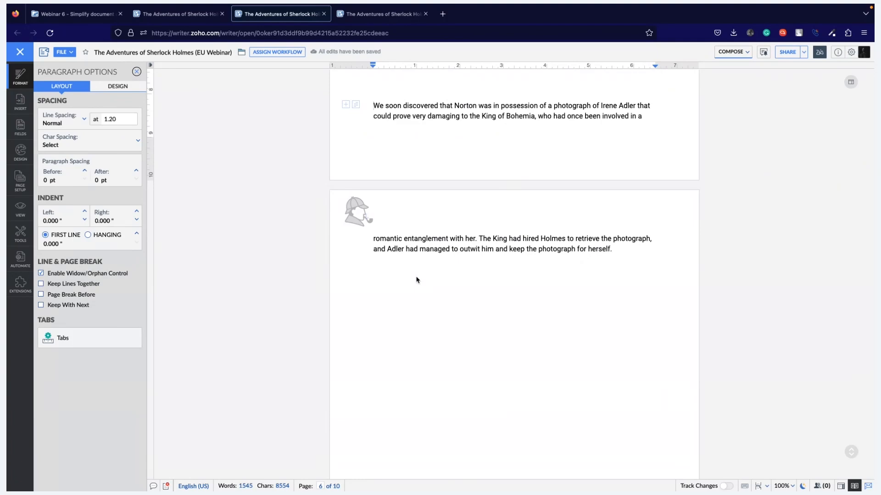
key("Return")
key("Return")
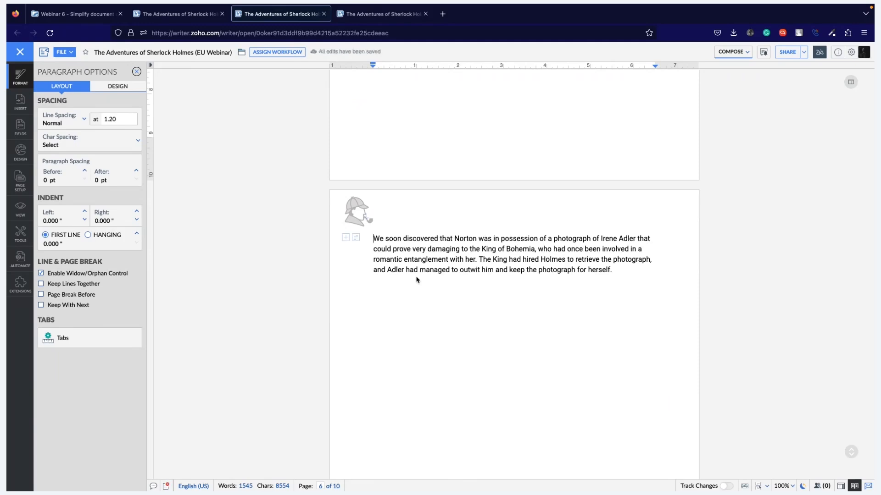
key("BackSpace")
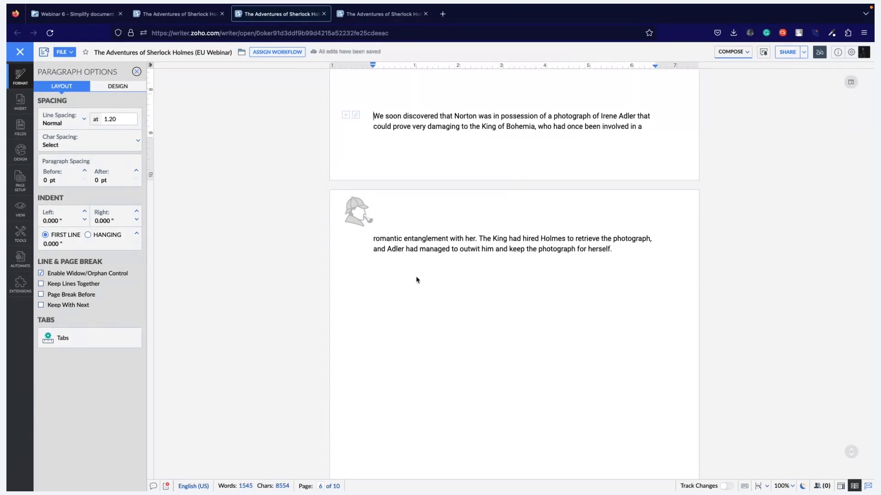
key("ctrl+z")
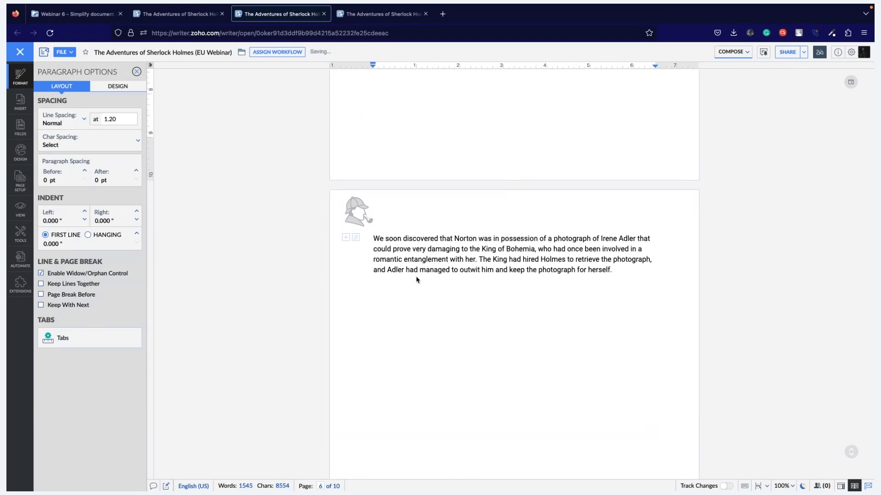
key("BackSpace")
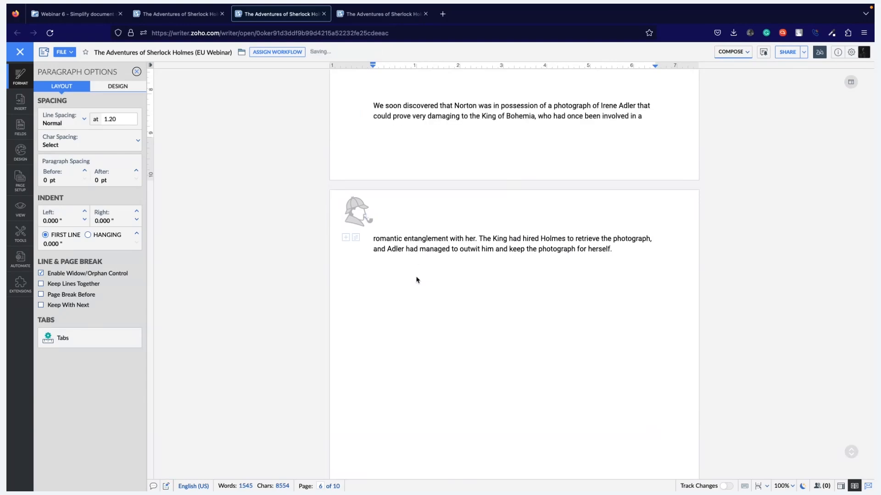
key("Return")
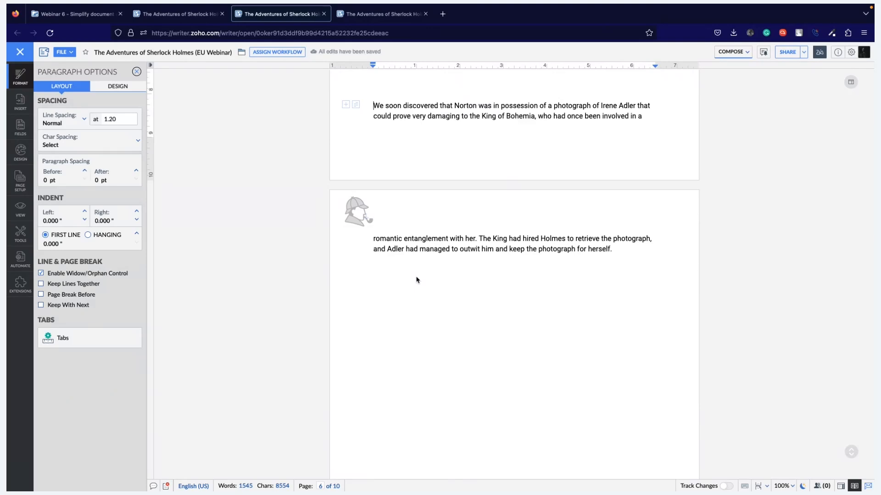
- Delete the added blank lines above the "We soon discovered" paragraph and turn off its Widow/Orphan Control
key("BackSpace")
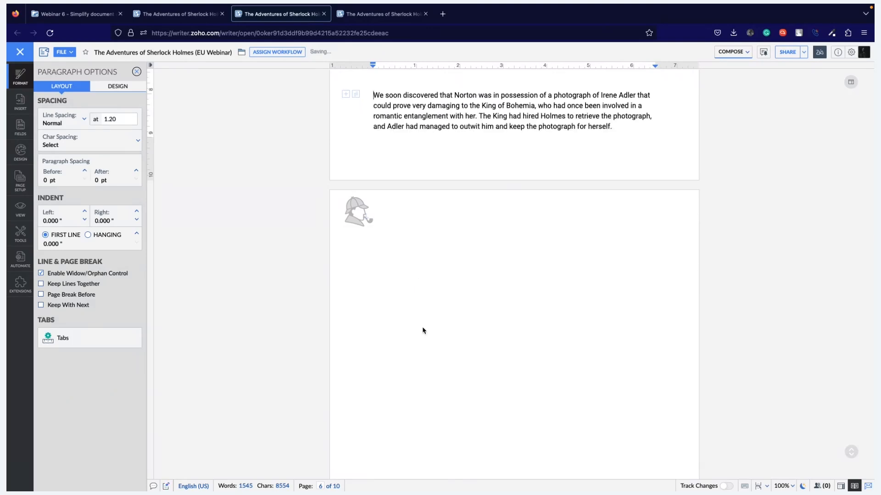
scroll(422, 330, "up", 3)
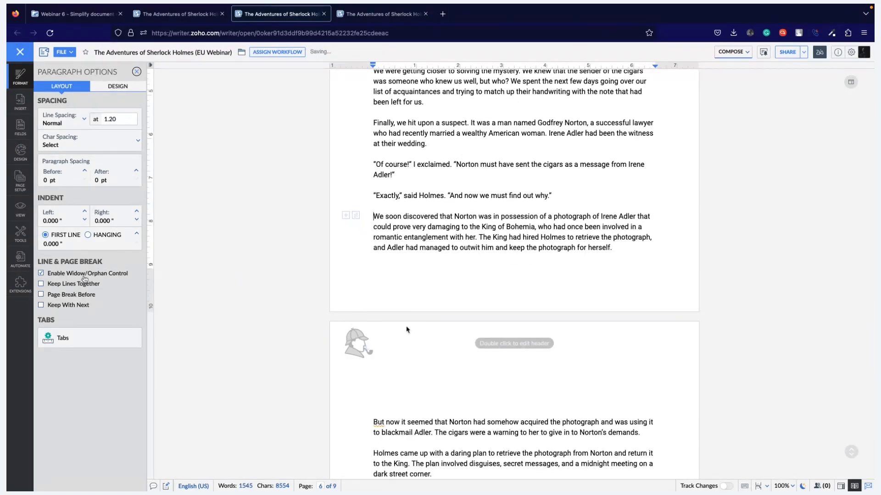
left_click(364, 217)
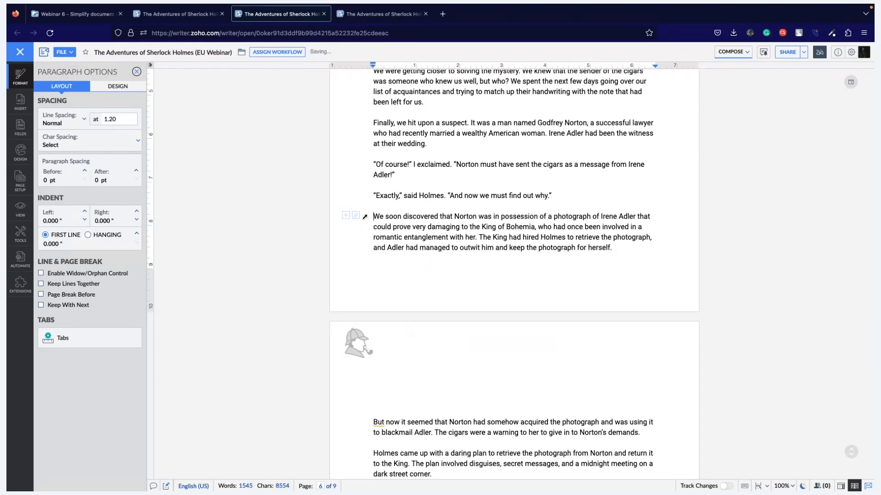
- Turn on Keep Lines Together for the "We soon discovered" paragraph and add blank lines above until it moves to the next page
left_click(92, 285)
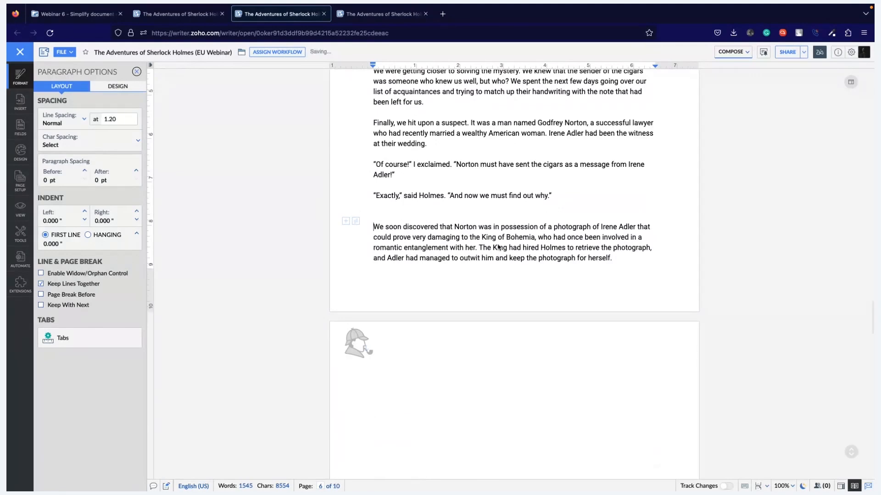
scroll(499, 248, "down", 5)
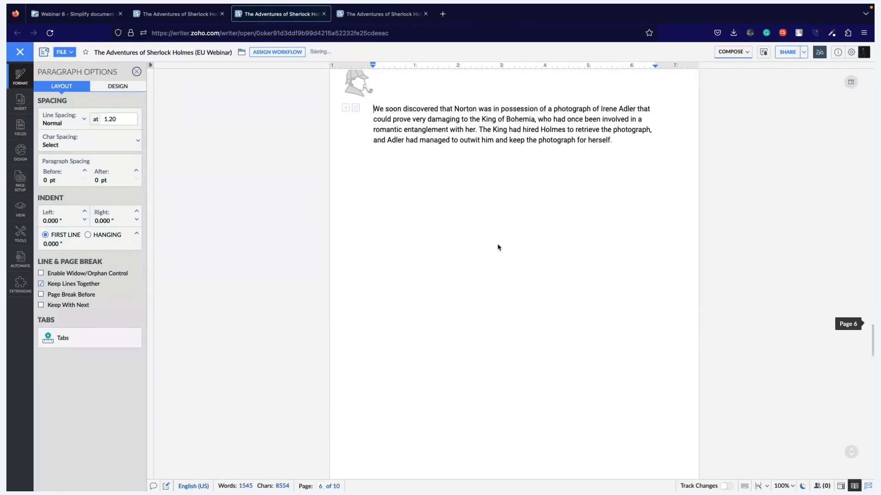
scroll(498, 247, "up", 1)
scroll(498, 248, "up", 3)
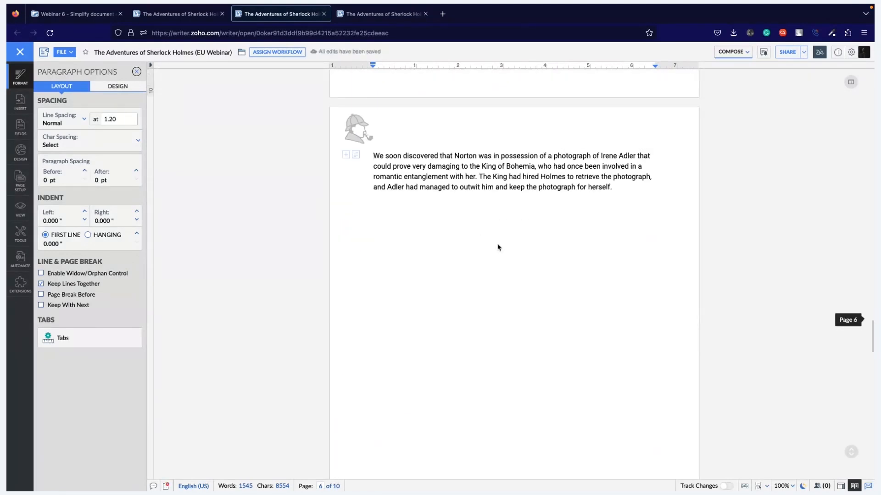
scroll(499, 248, "up", 1)
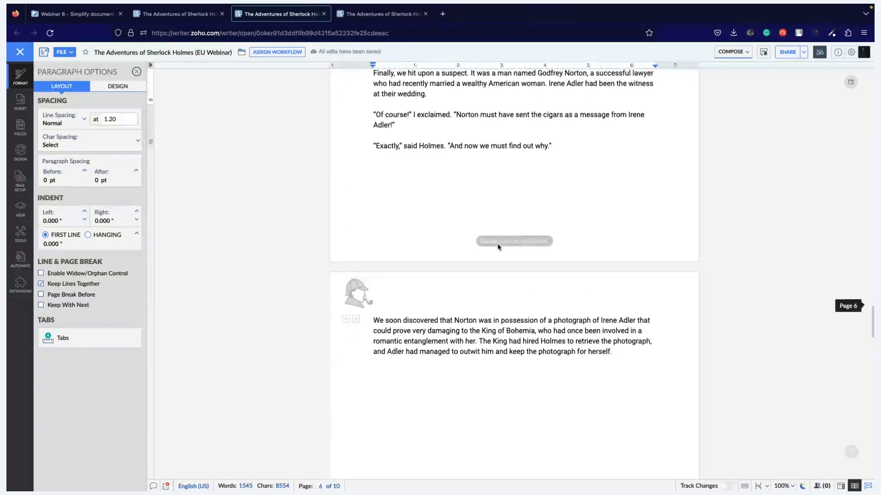
- Remove the blank lines above the "We soon discovered" paragraph and turn off its Keep Lines Together option
key("BackSpace")
key("BackSpace")
left_click(58, 285)
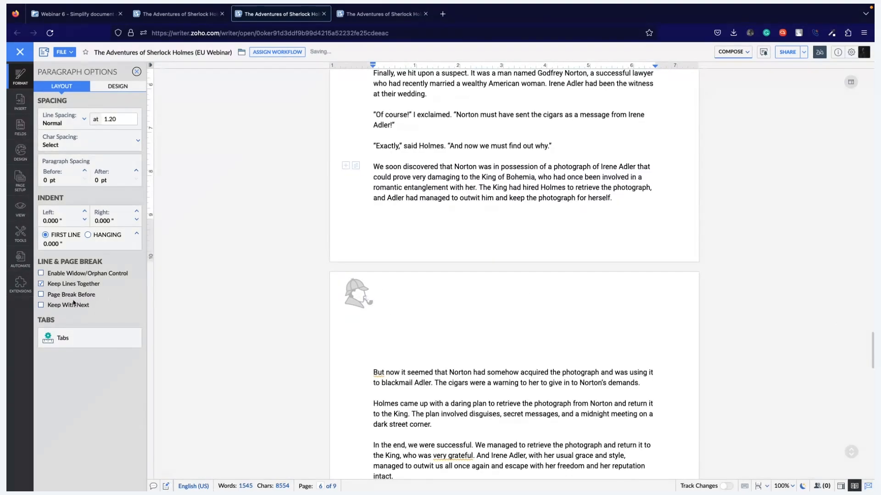
- Delete the extra blank lines above the "But now it seemed" paragraph on page 7
left_click_drag(373, 373, 374, 379)
left_click(374, 374)
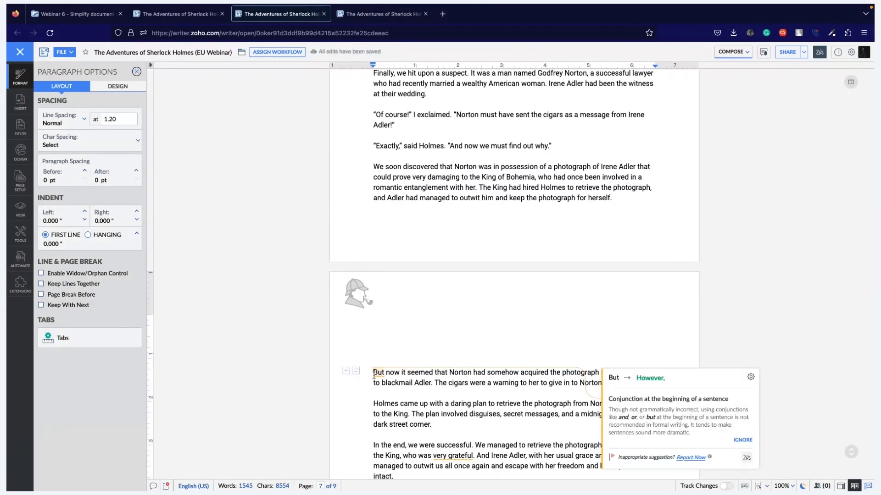
key("BackSpace")
key("BackSpace")
key("BackSpace")
key("Up")
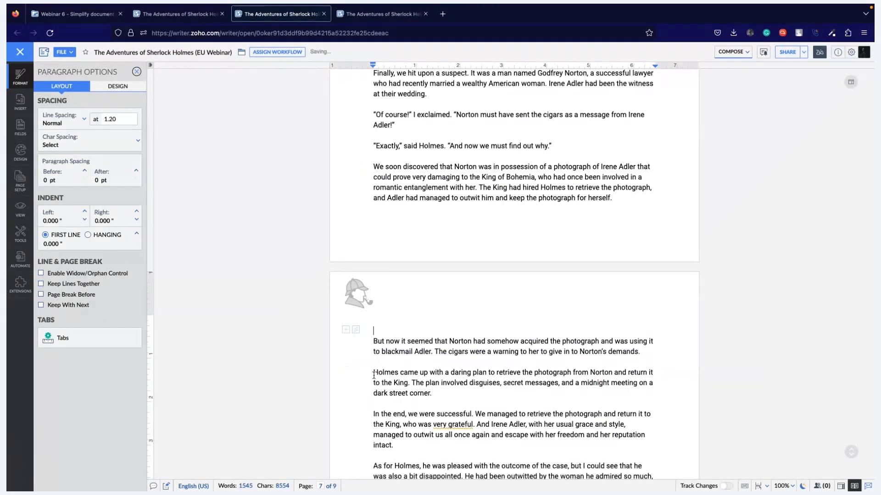
key("BackSpace")
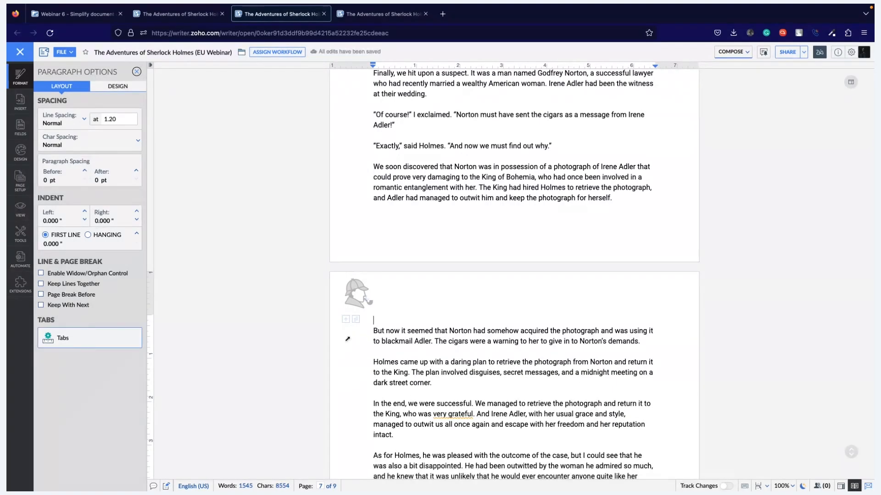
- Turn on Keep Lines Together for the "But now it seemed" paragraph and test adding and deleting blank lines above it
left_click(374, 331)
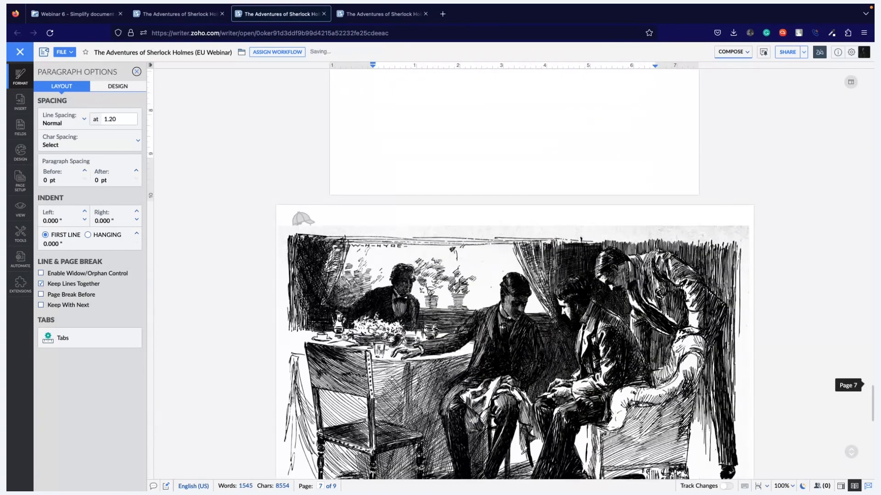
scroll(408, 366, "down", 4)
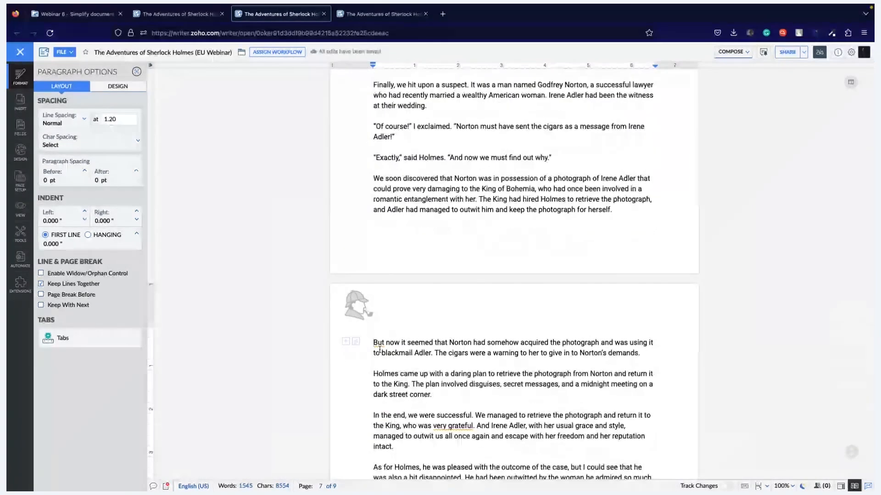
key("Return")
scroll(380, 352, "down", 1)
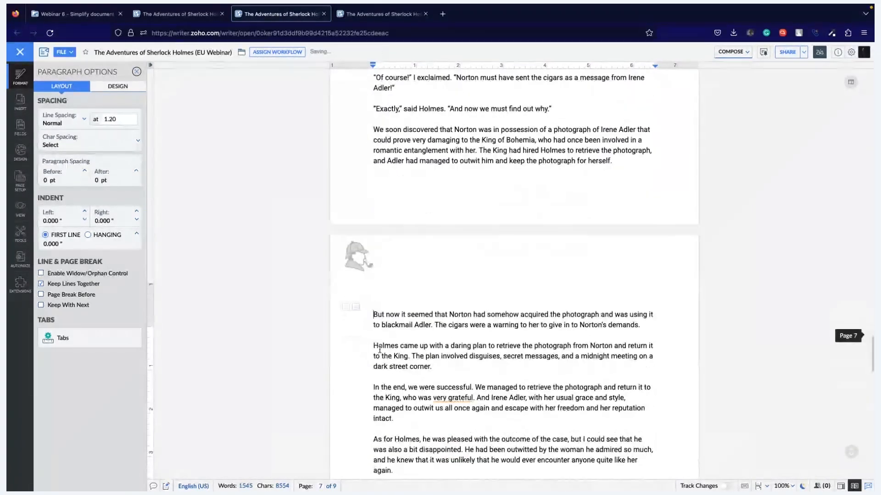
scroll(380, 351, "up", 1)
key("BackSpace")
key("BackSpace")
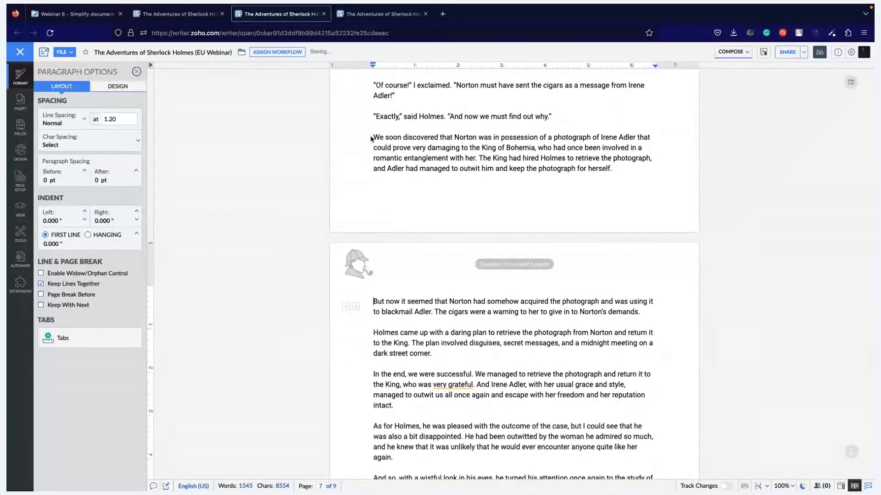
- Try Page Break Before on the "We soon discovered" paragraph, check the page flow, and join the paragraph to the preceding one
left_click(371, 140)
left_click(41, 294)
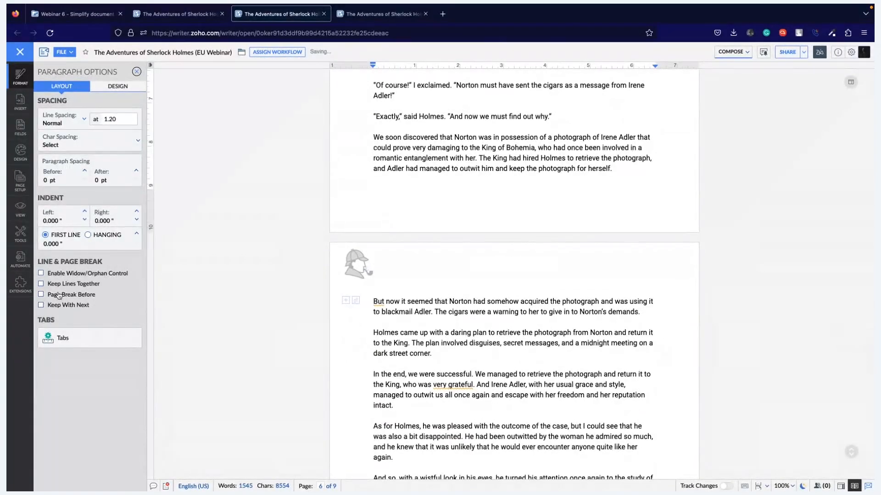
scroll(436, 166, "down", 1)
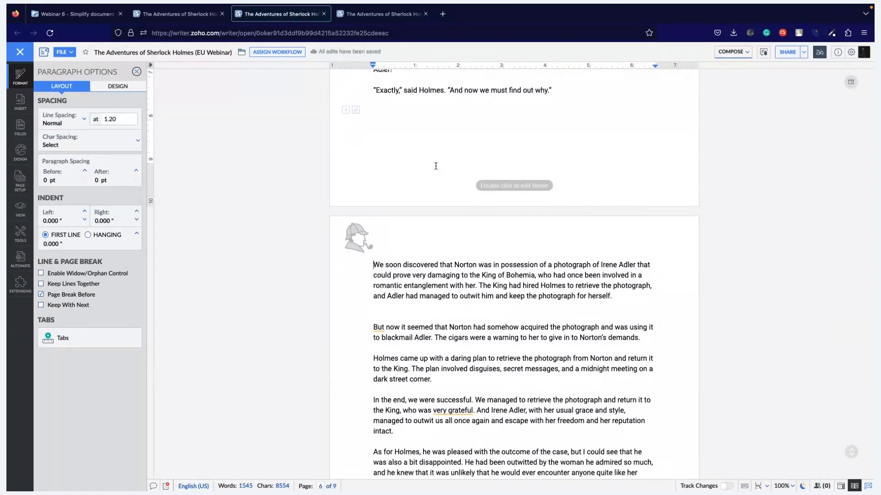
scroll(435, 166, "up", 3)
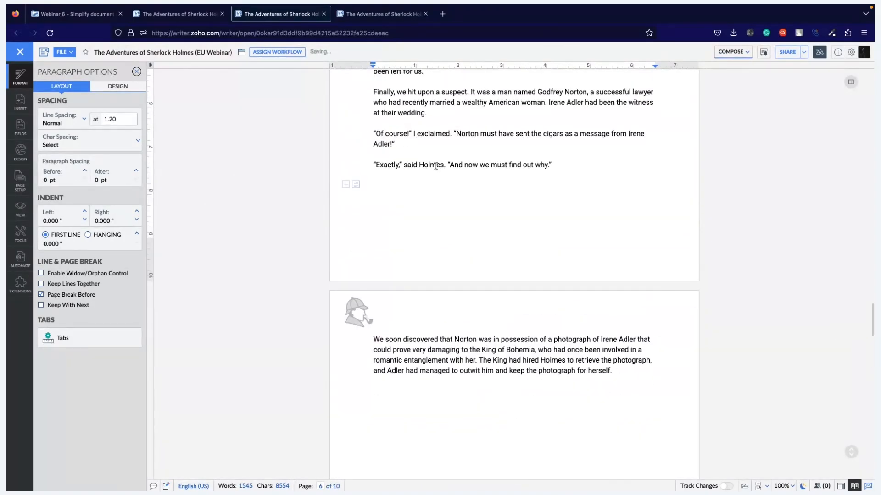
key("BackSpace")
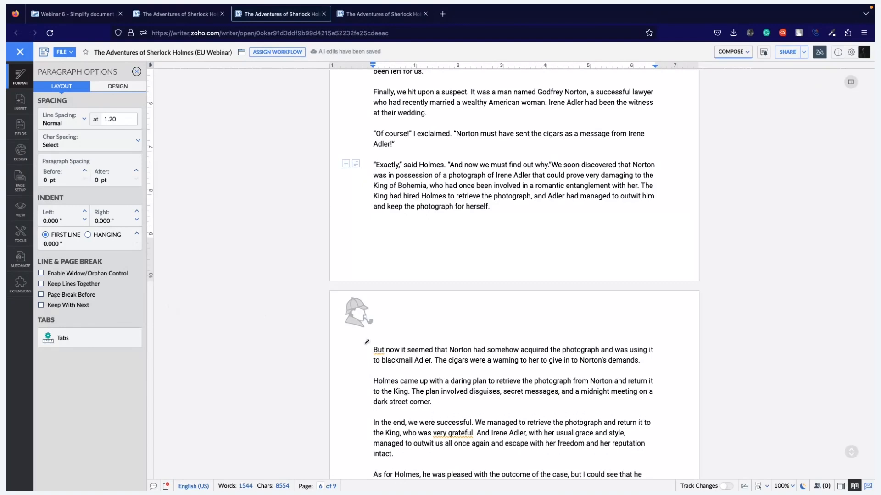
- Insert two blank lines above the "But now it seemed" paragraph on page 7
left_click(373, 361)
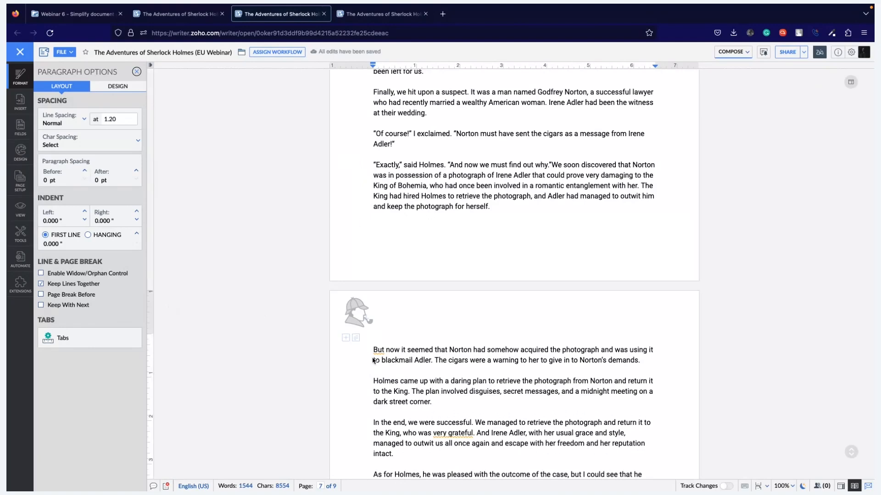
key("Return")
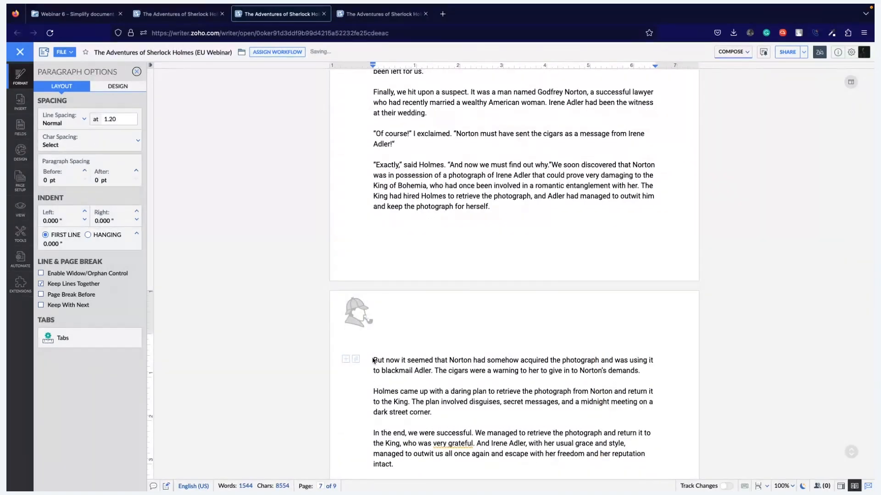
key("Return")
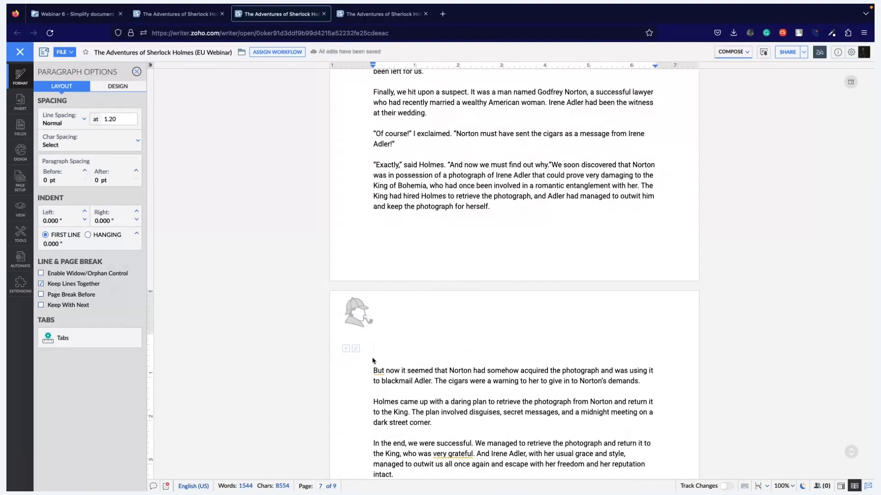
type("Introduct")
key("ctrl+a")
left_click(382, 367)
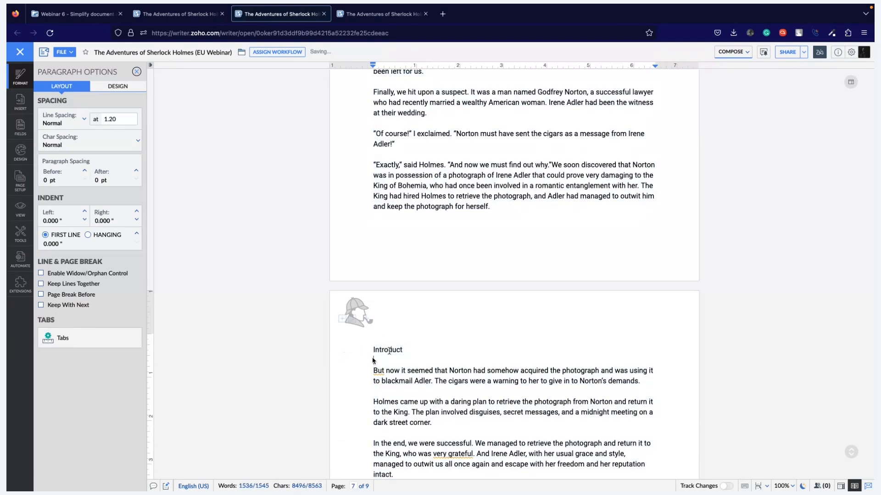
double_click(390, 351)
key("BackSpace")
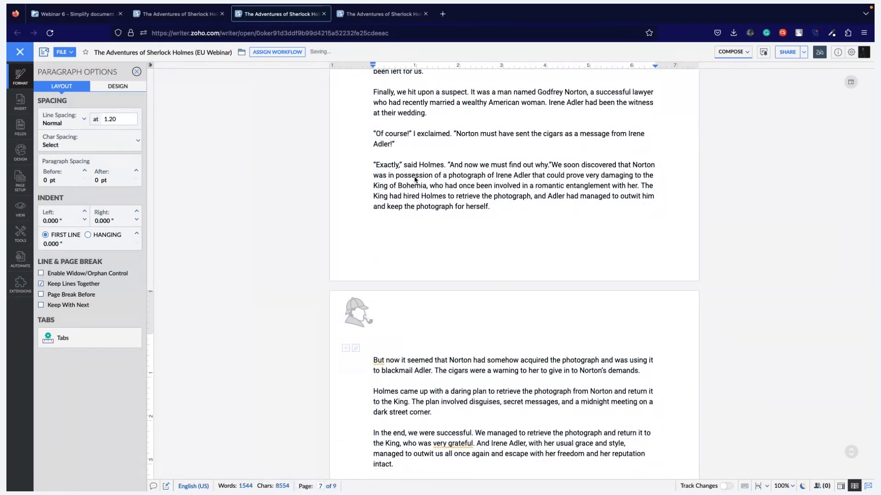
- Add a line reading "Introduction" above the "Exactly," said Holmes paragraph on page 6
scroll(415, 180, "up", 1)
left_click(415, 180)
key("Return")
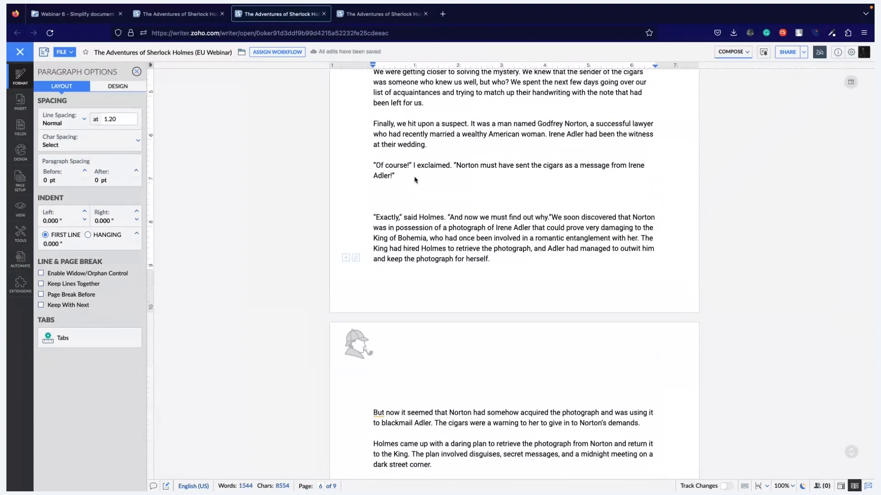
type("Intr")
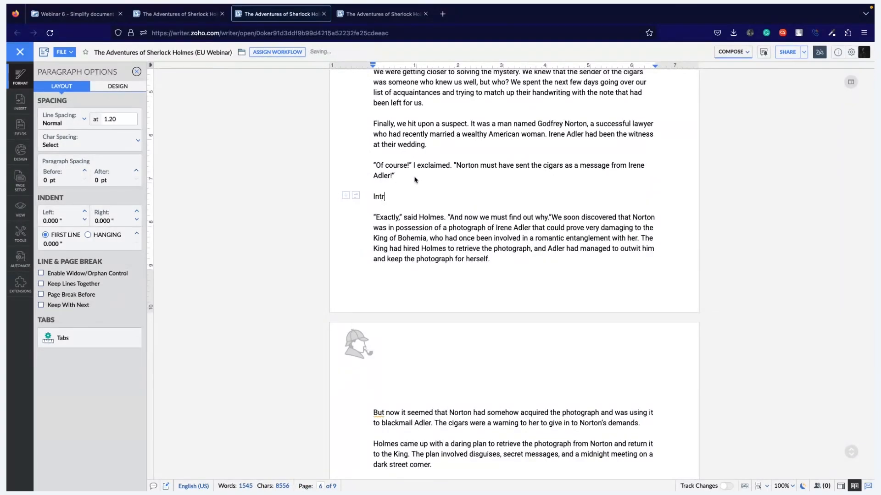
type("oduction")
- Apply the Heading 5 style to the "Introduction" line
key("shift+Home")
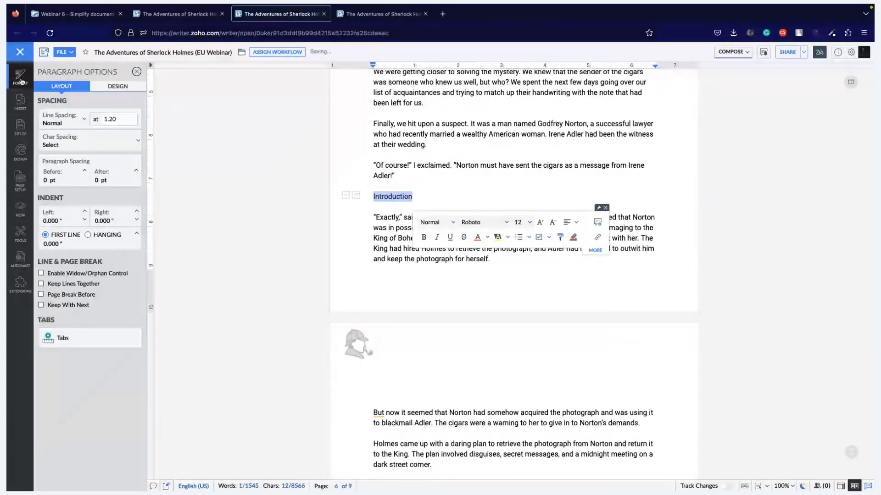
left_click(95, 134)
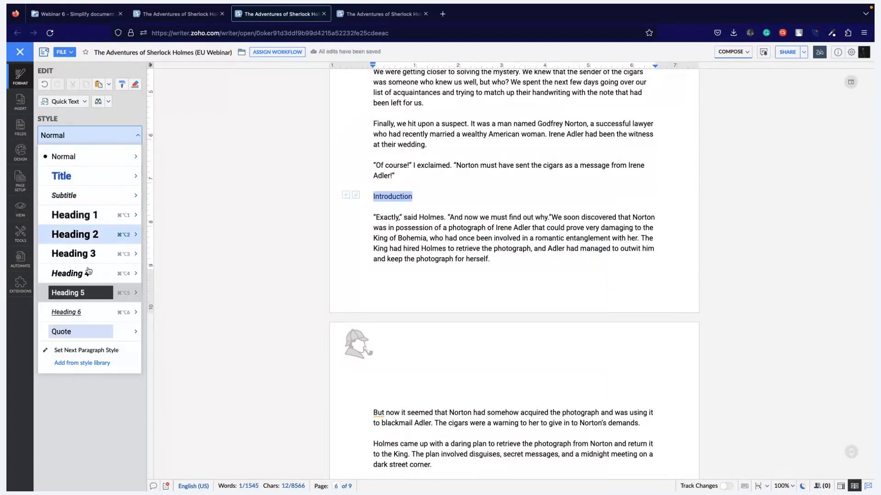
left_click_drag(368, 224, 373, 230)
left_click(376, 225)
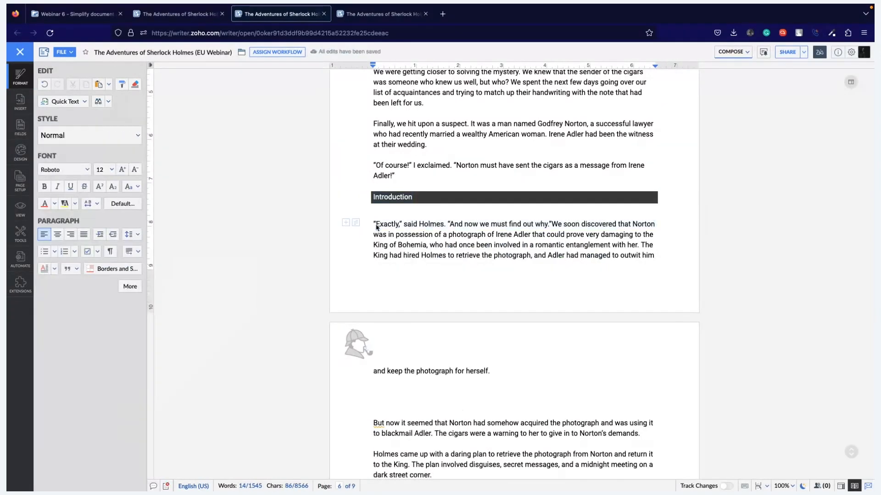
- Try pushing the "Exactly" paragraph onto the next page with blank lines below the "Introduction" heading, and delete those lines
key("Return")
key("Return")
key("Return")
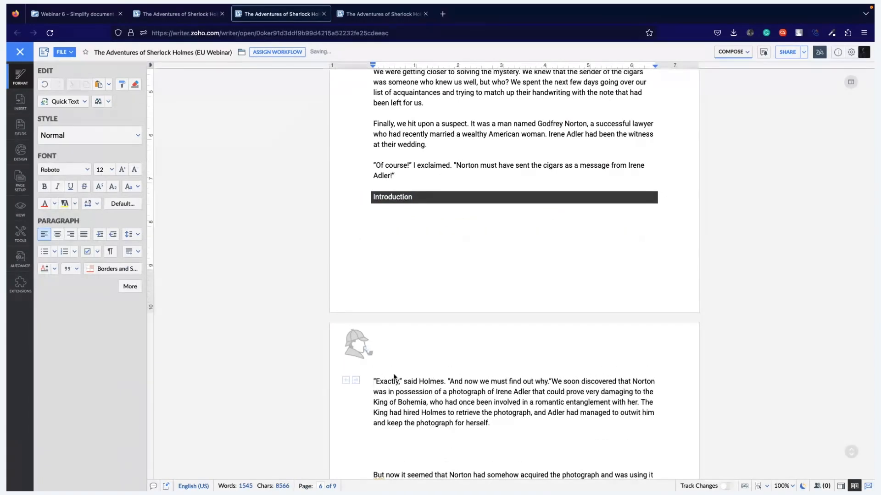
key("Up")
key("Up")
key("Up")
left_click(369, 385)
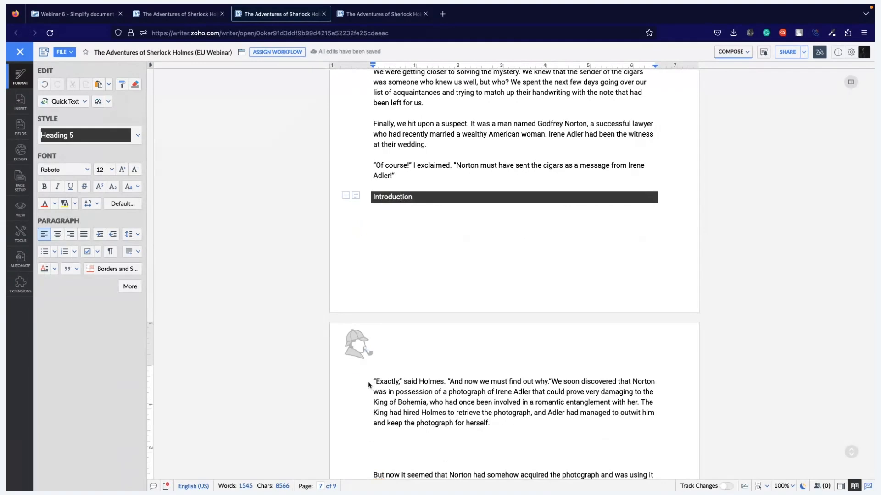
key("BackSpace")
key("BackSpace")
key("BackSpace")
key("BackSpace")
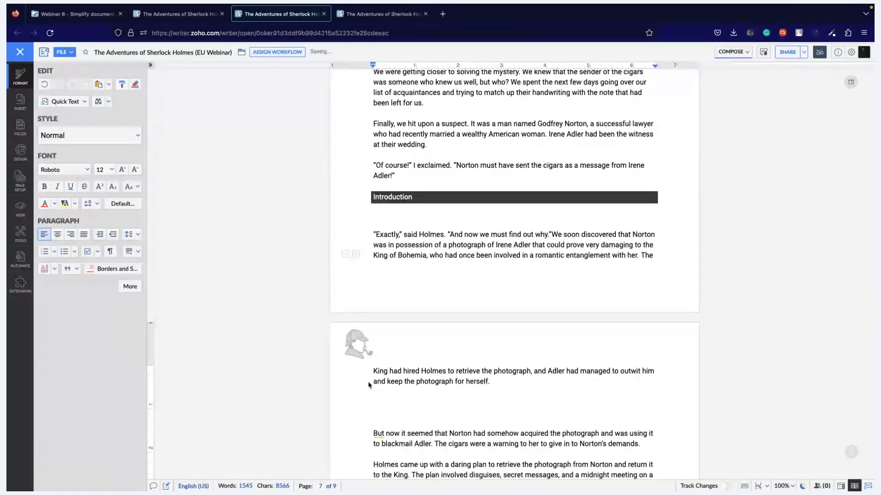
key("BackSpace")
- Insert blank lines above the "Introduction" heading and select the heading to check its line and page break options
key("Return")
key("Up")
key("Up")
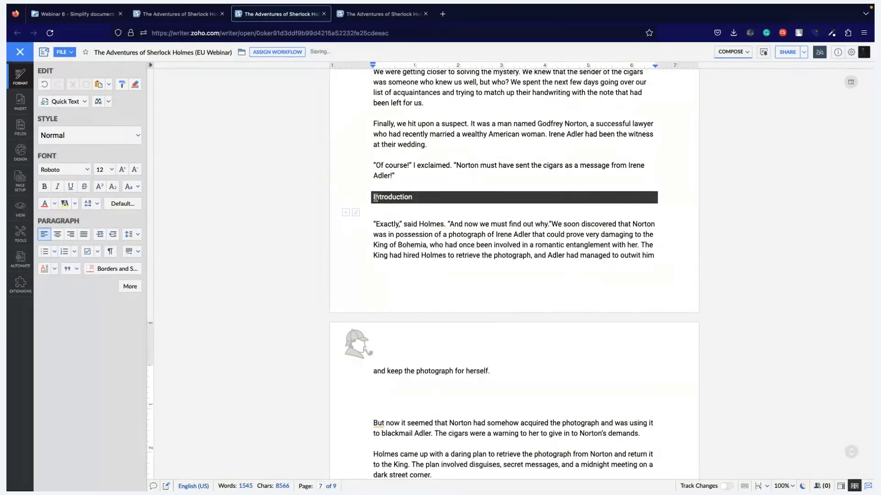
key("Return")
key("Return")
left_click(356, 223)
double_click(371, 228)
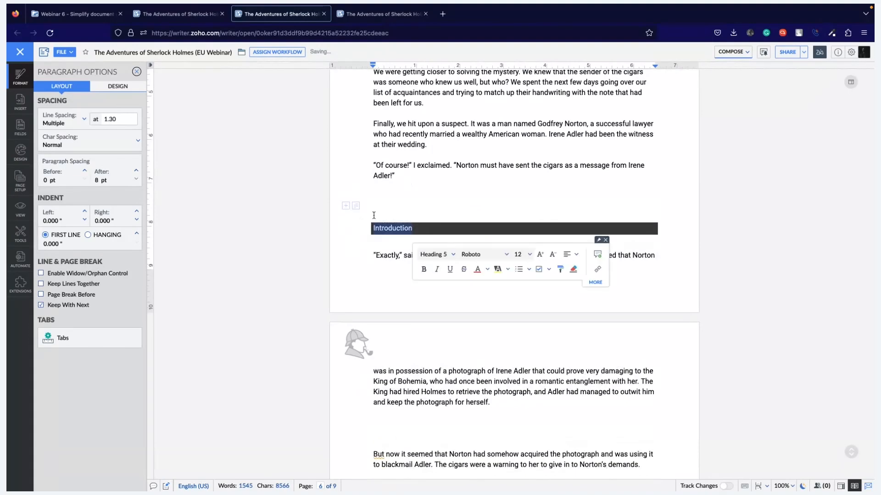
- Add more blank lines above the "Introduction" heading to push it onto page 7 together with its paragraph
left_click(374, 215)
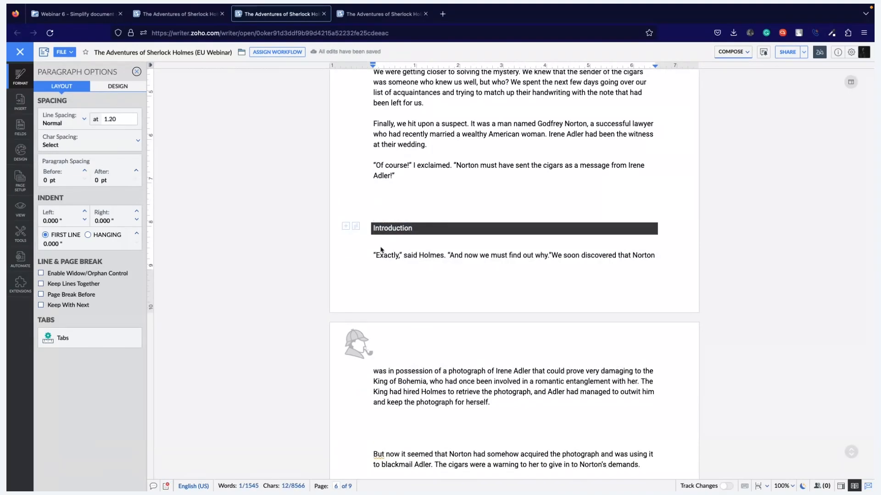
key("Return")
key("Return")
scroll(405, 295, "down", 2)
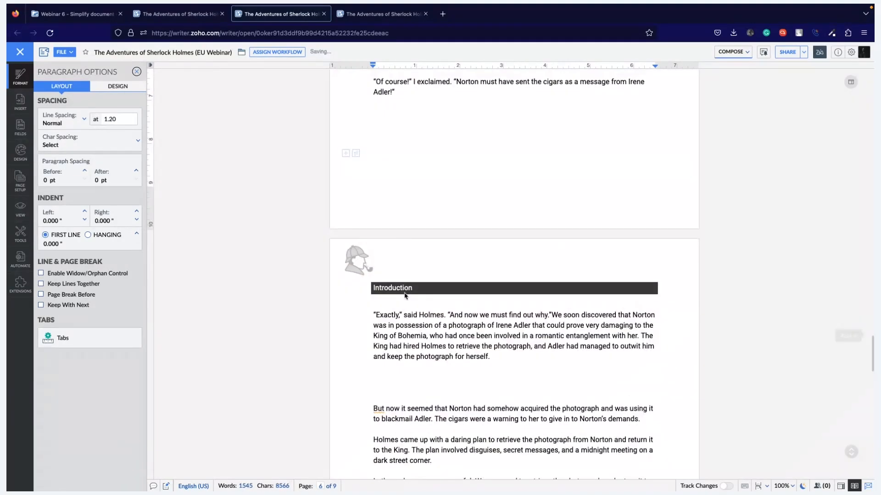
- Delete the extra blank lines between the "Exactly" and "But now it seemed" paragraphs on page 7
scroll(406, 372, "down", 1)
left_click(407, 371)
key("BackSpace")
key("BackSpace")
key("BackSpace")
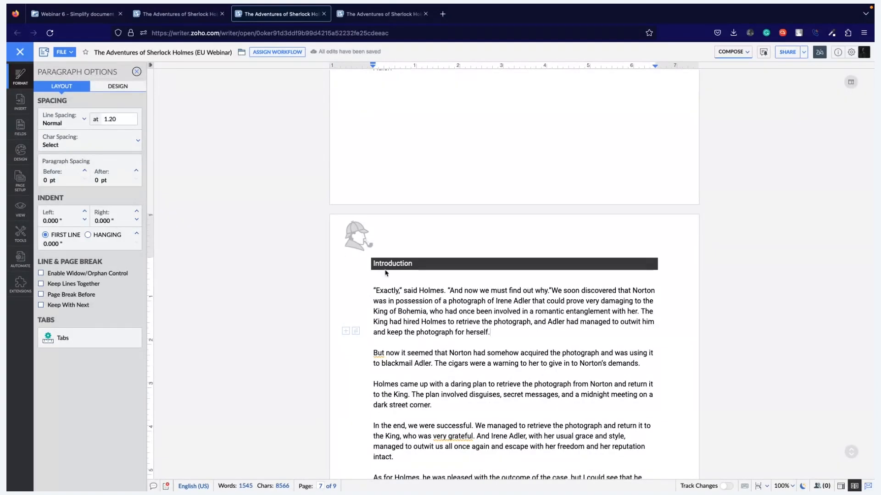
scroll(385, 270, "down", 2)
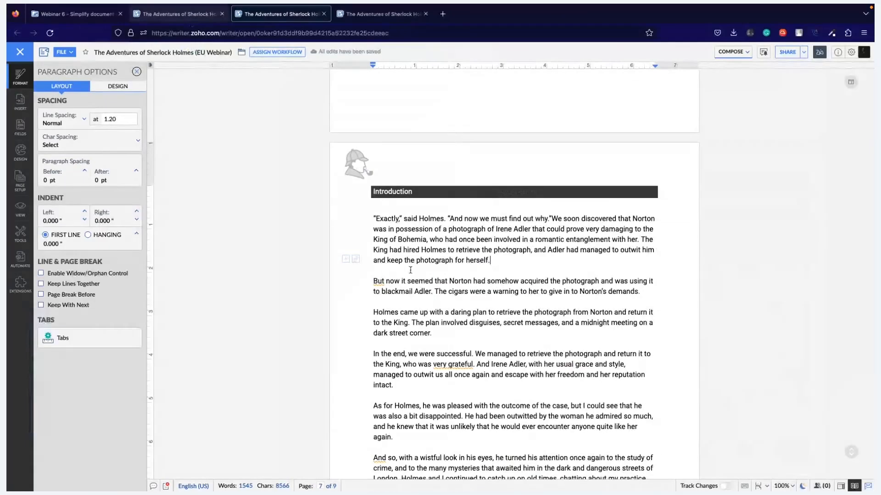
- Switch to the other The Adventures of Sherlock Holmes document and examine the side-by-side tables and their labels under "Crimes solved" on page 9
key("ctrl+shift+Tab")
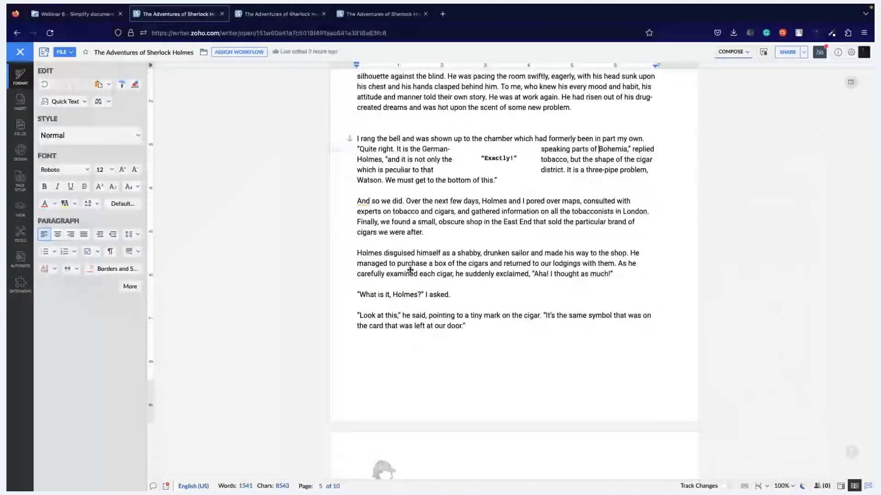
scroll(410, 270, "down", 17)
scroll(410, 270, "up", 6)
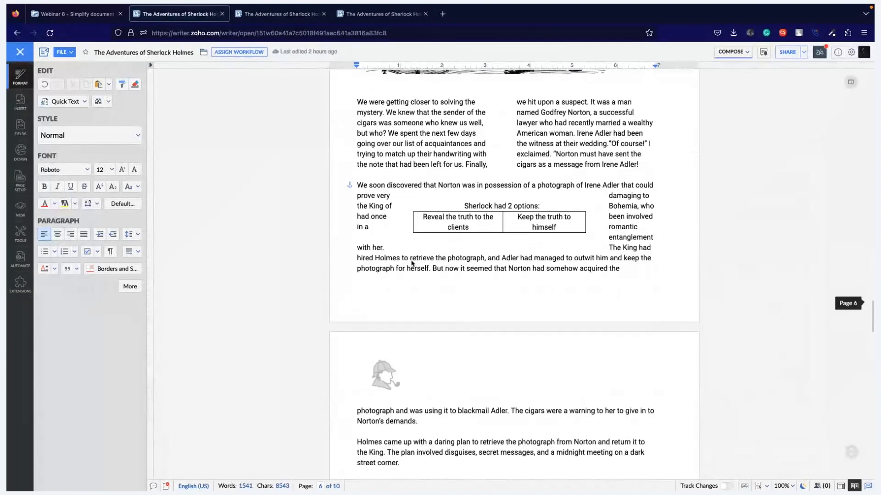
scroll(411, 262, "down", 16)
scroll(412, 264, "down", 15)
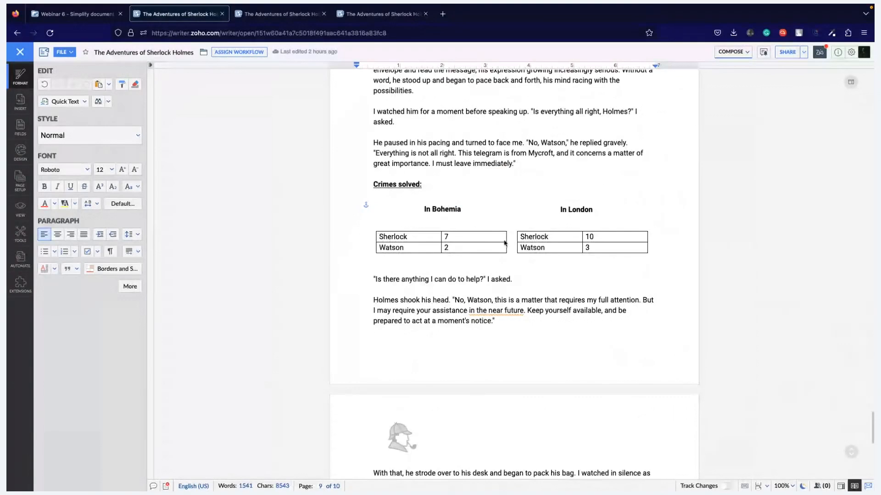
left_click(456, 250)
left_click(437, 207)
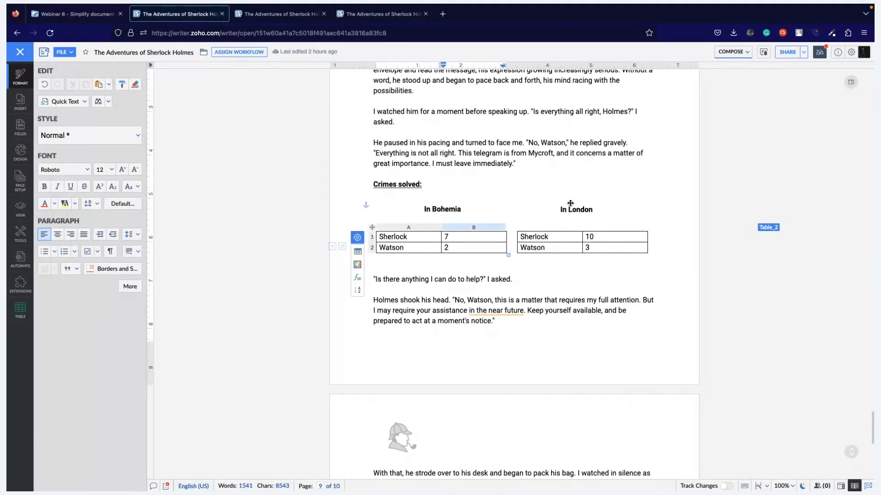
left_click(574, 209)
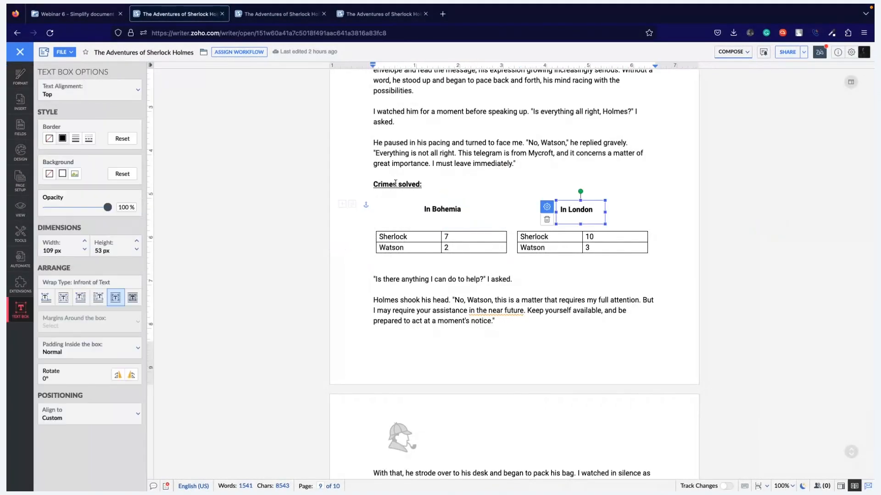
left_click(444, 332)
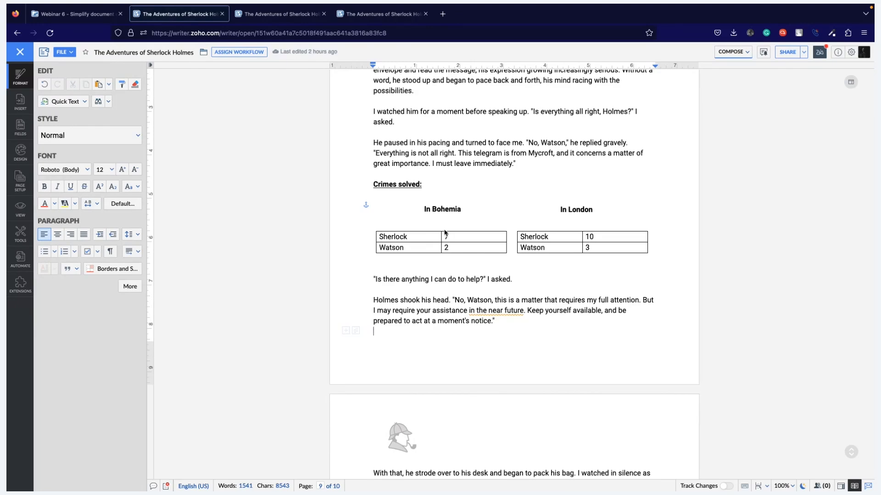
- Return to the EU Webinar document and insert two blank lines after "I must leave immediately" on page 9
key("ctrl+Tab")
scroll(429, 338, "down", 20)
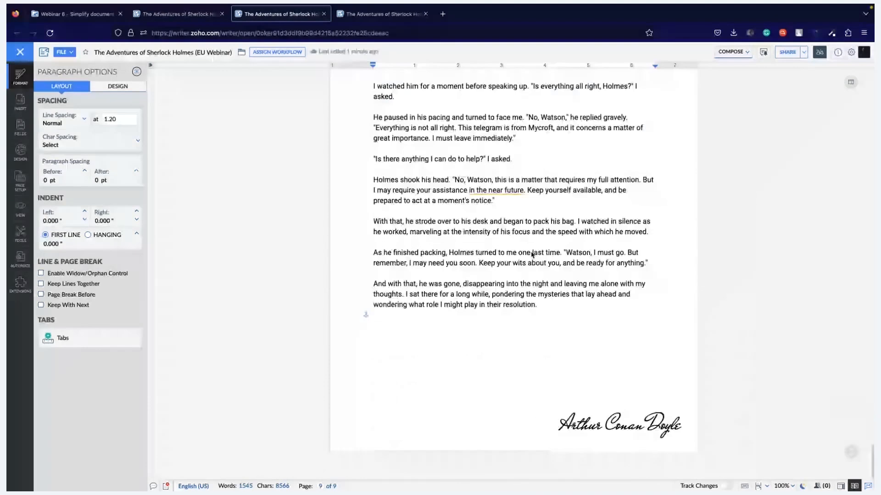
scroll(532, 255, "up", 3)
left_click(524, 241)
key("Return")
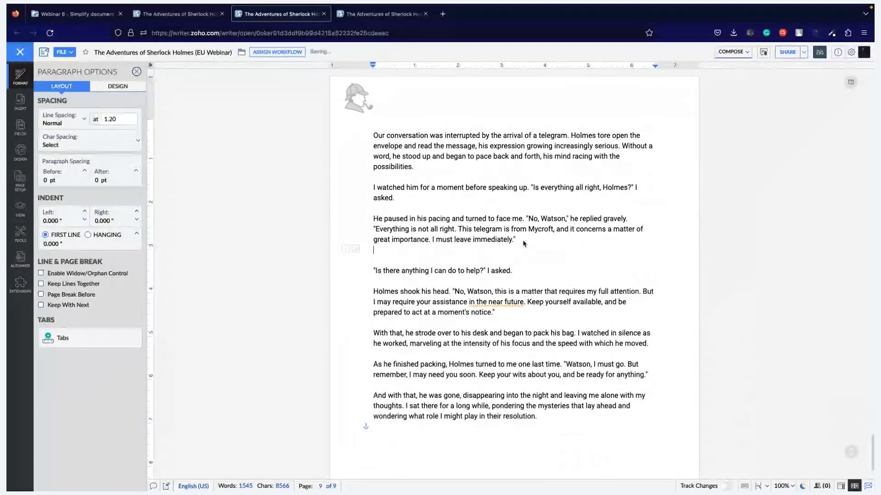
key("Return")
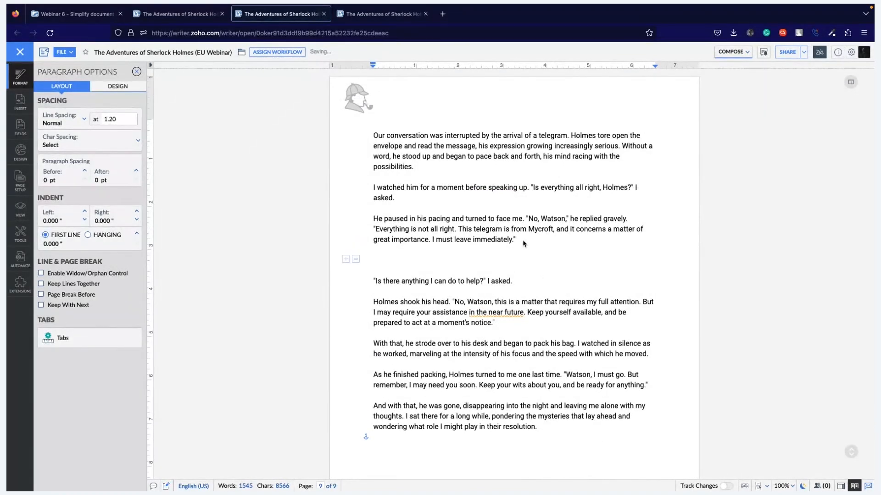
- Insert a table with one row and two columns on the blank line above "Is there anything I can do to help?"
left_click(21, 101)
left_click(77, 91)
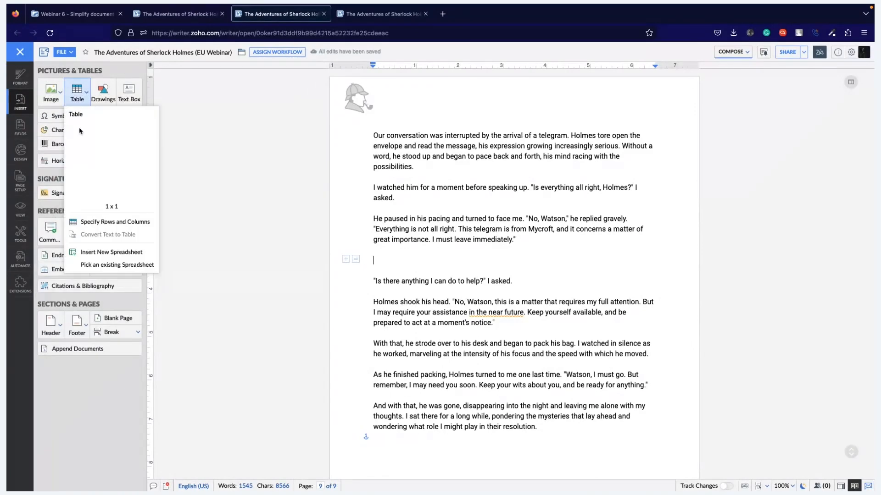
left_click(83, 124)
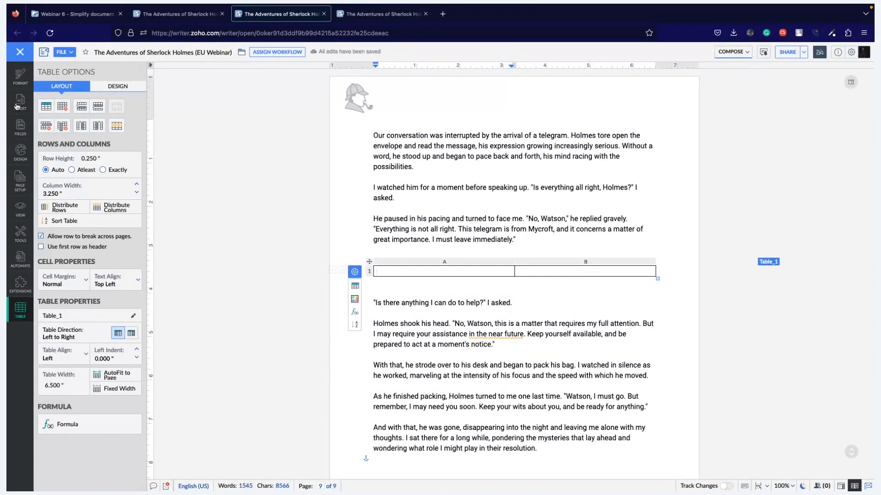
- Nest a 2 x 2 table inside the first cell of the one-row table
left_click(17, 105)
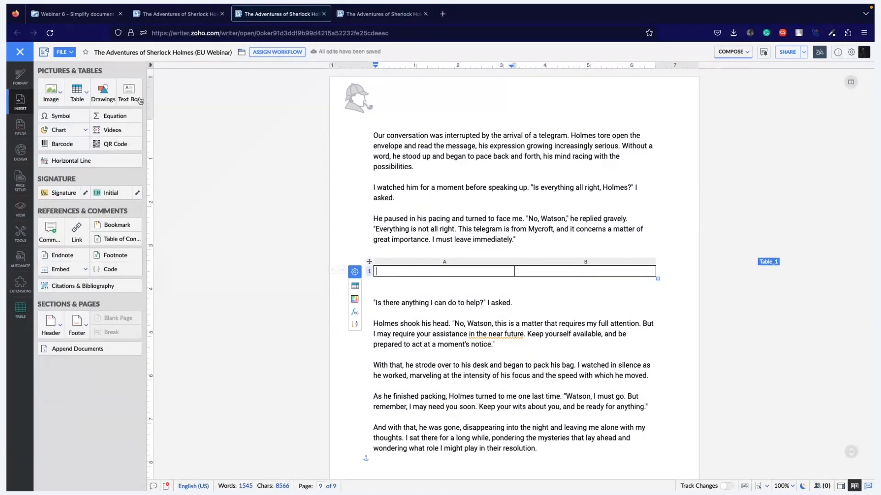
left_click(85, 95)
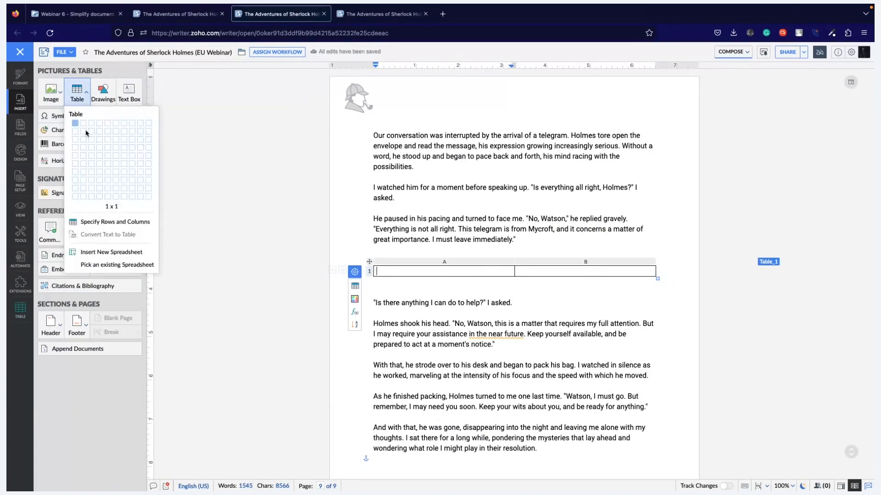
left_click(83, 131)
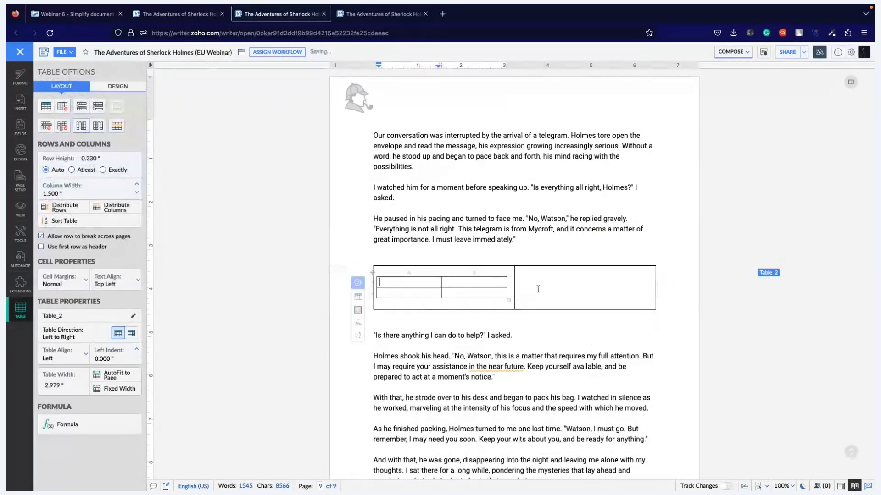
- Nest a 2 x 2 table inside the second cell of the one-row table and leave the table
left_click(538, 292)
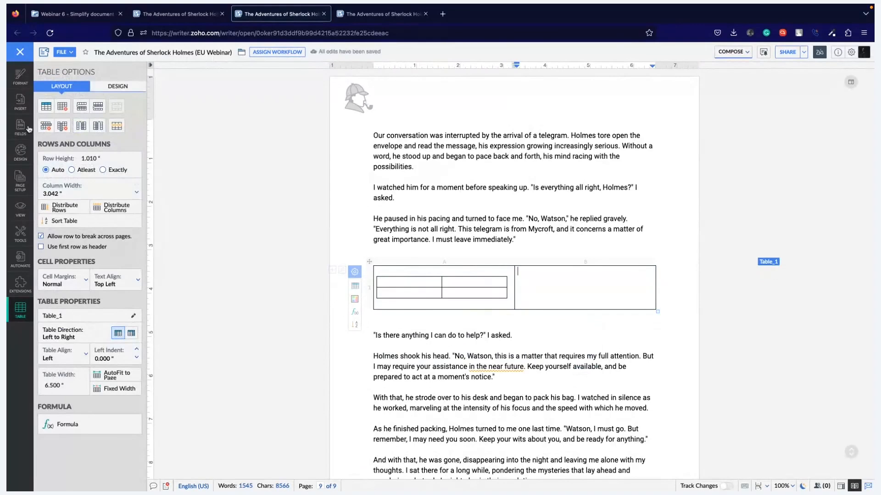
left_click(21, 102)
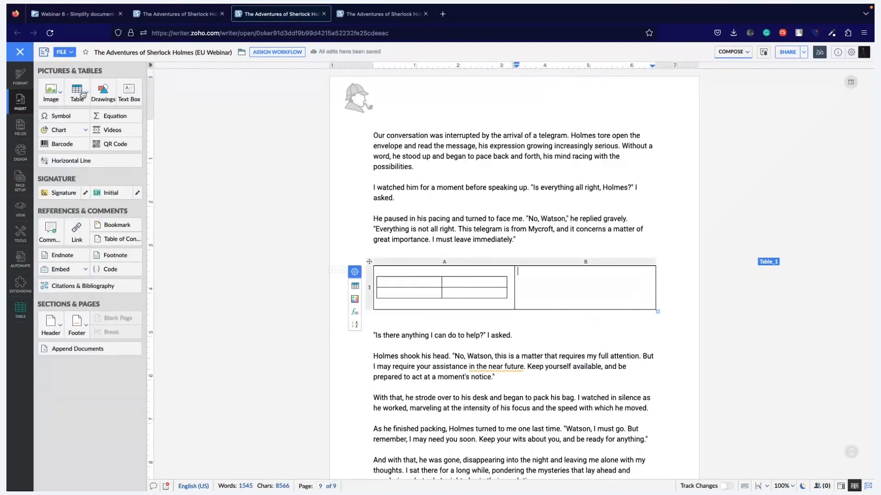
left_click(77, 92)
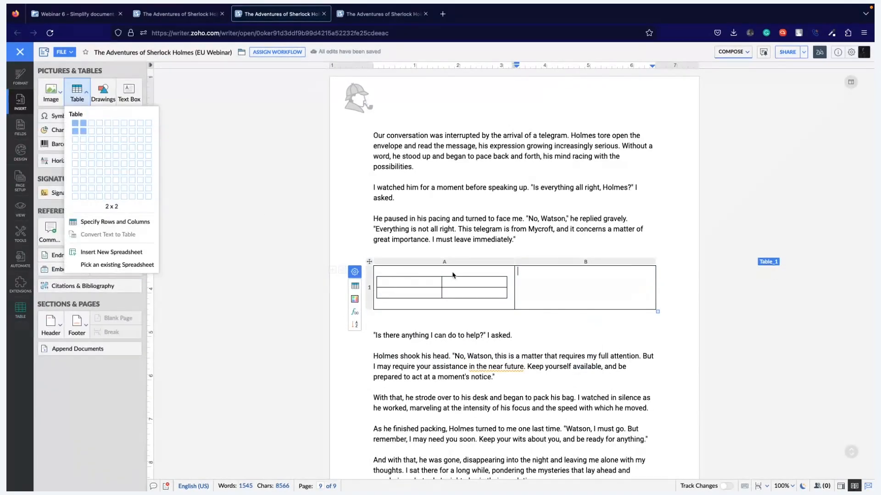
left_click(83, 131)
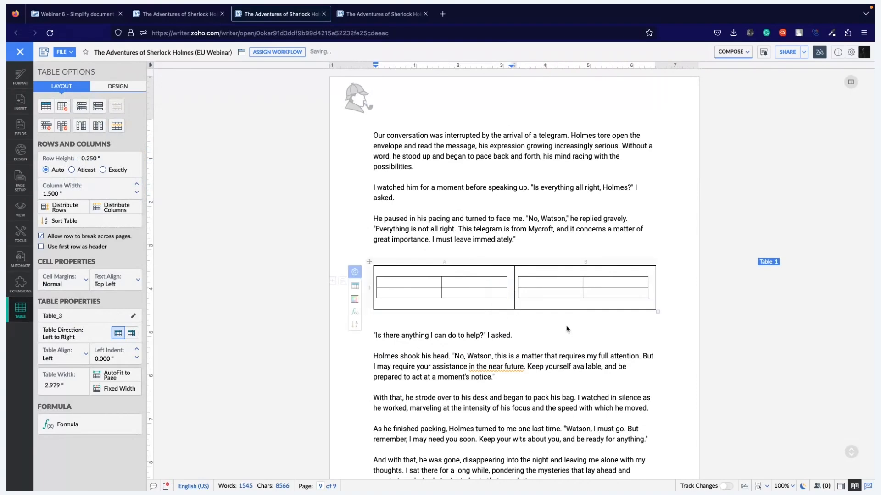
left_click(508, 355)
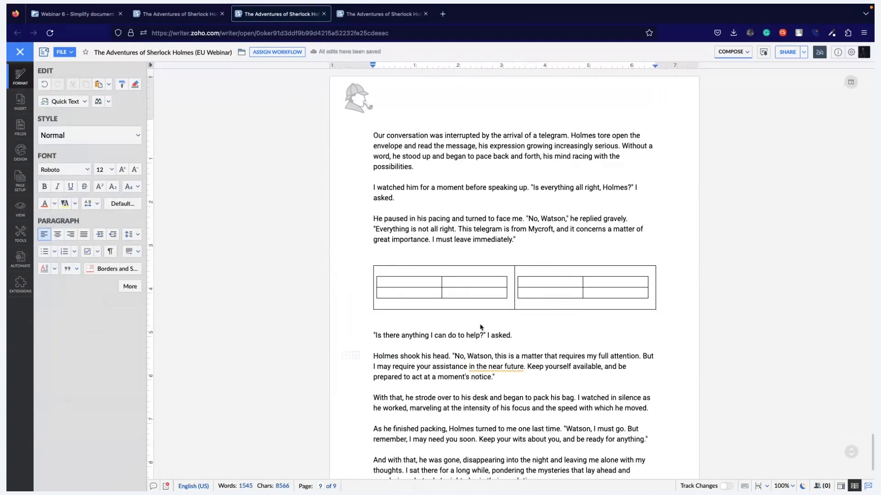
- Remove the table borders and the cell borders from the outer one-row table that holds the two nested tables
left_click(496, 304)
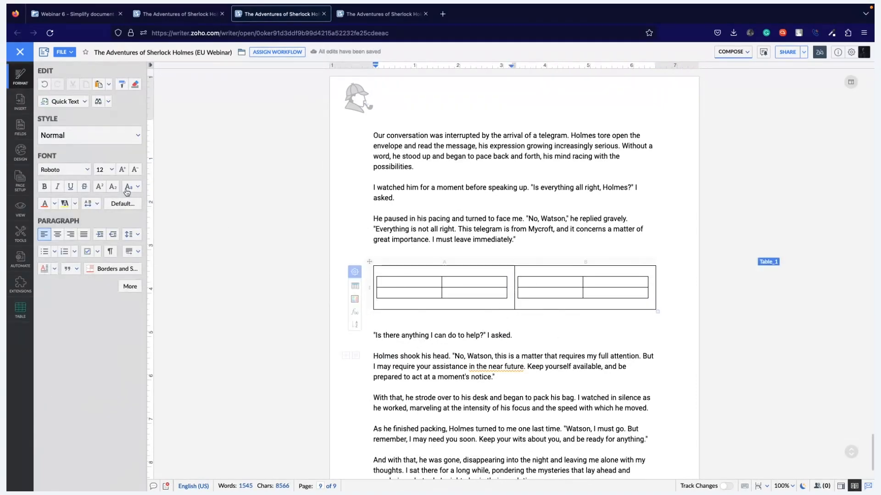
left_click(354, 272)
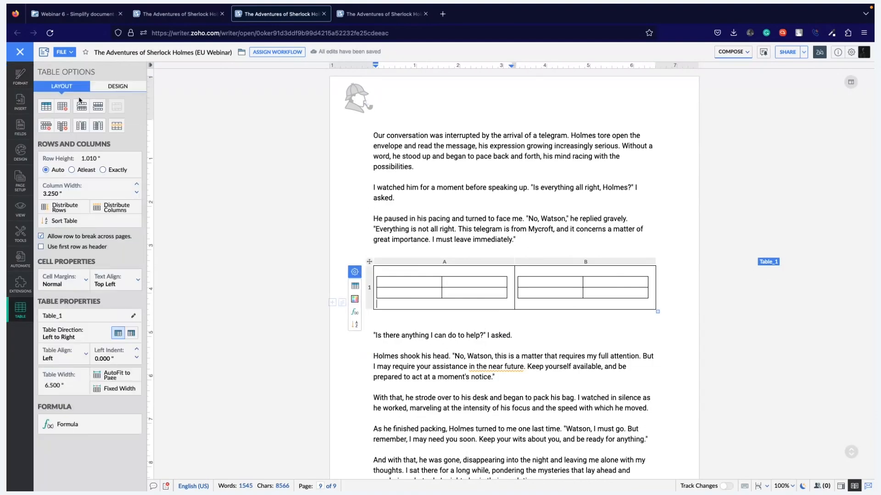
left_click(122, 87)
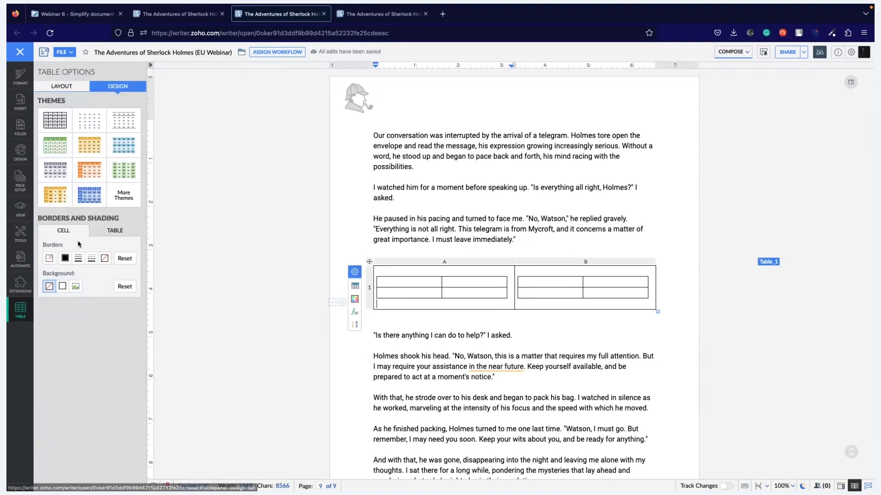
left_click(114, 230)
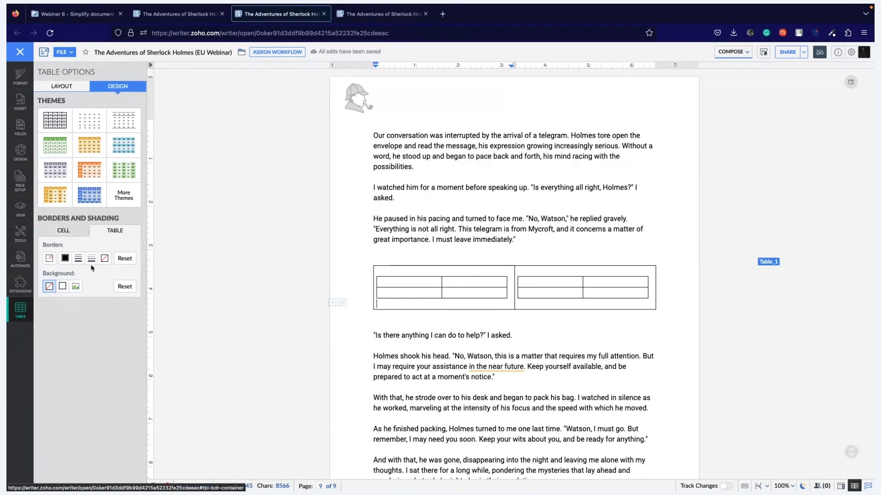
left_click(105, 261)
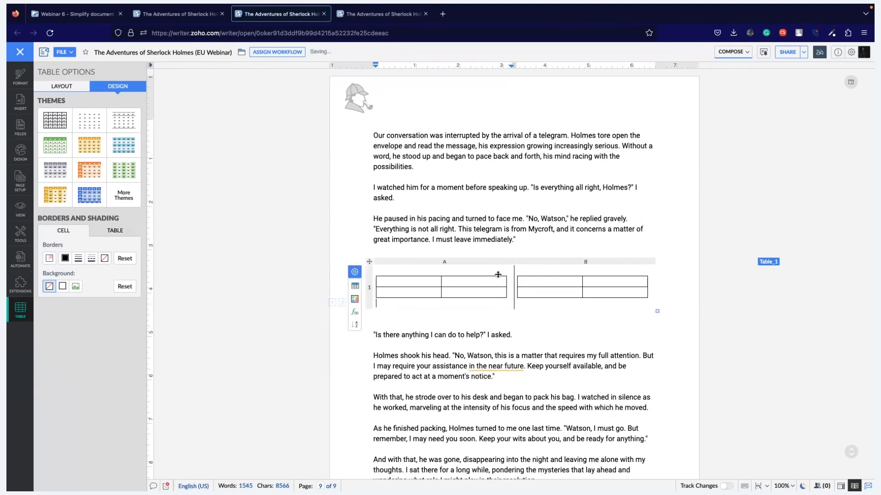
left_click(103, 260)
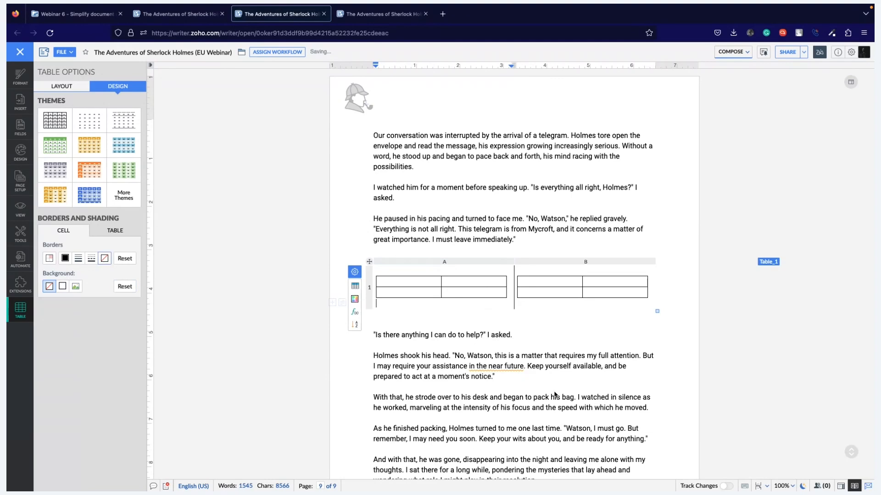
left_click(506, 301)
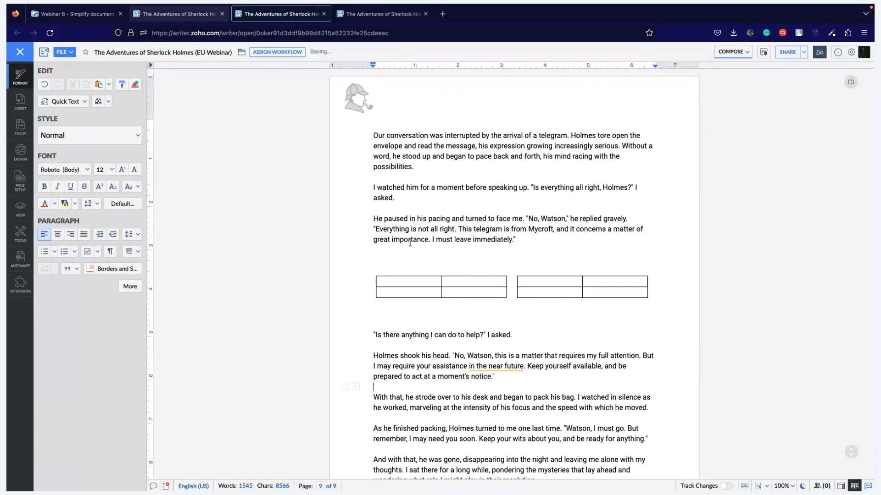
- View the side-by-side "Crimes solved" tables in the original document, and advance the presentation to the question about adding a table between columns
key("ctrl+shift+Tab")
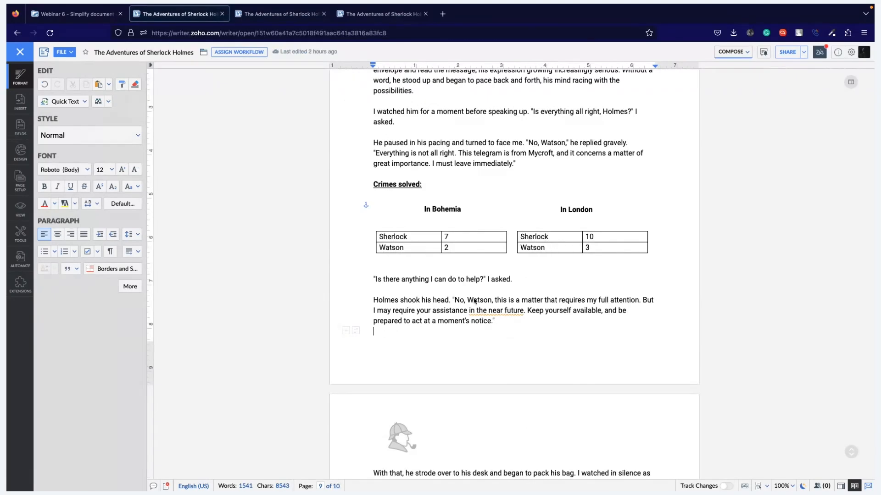
key("ctrl+Left")
key("Right")
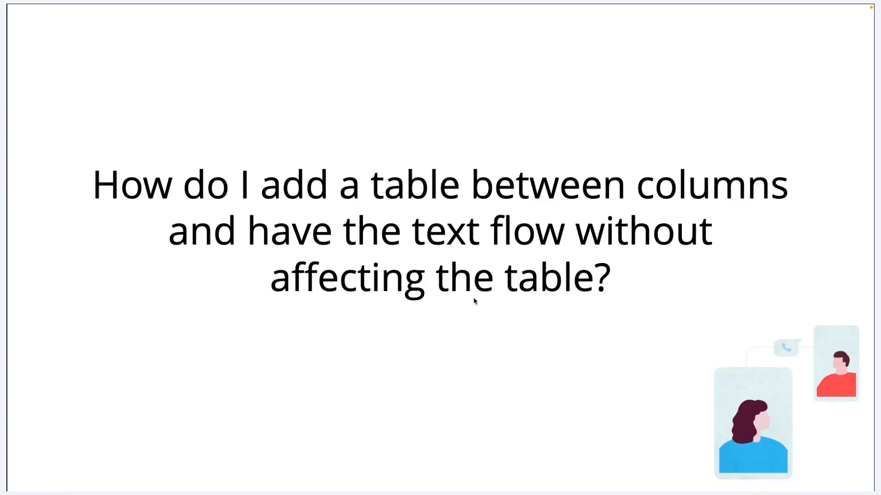
key("ctrl+Right")
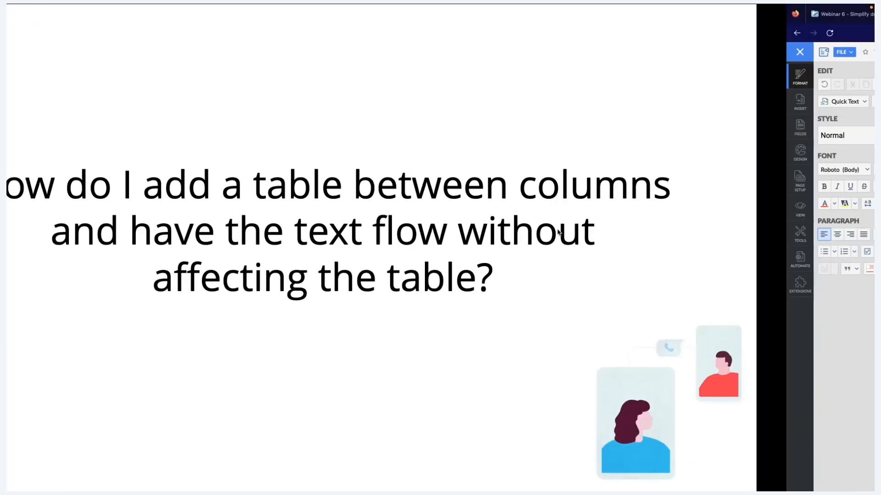
- In the EU Webinar document, examine the "Sherlock exclaimed!" text box options on page 4 and the two-column text on page 5
left_click(281, 14)
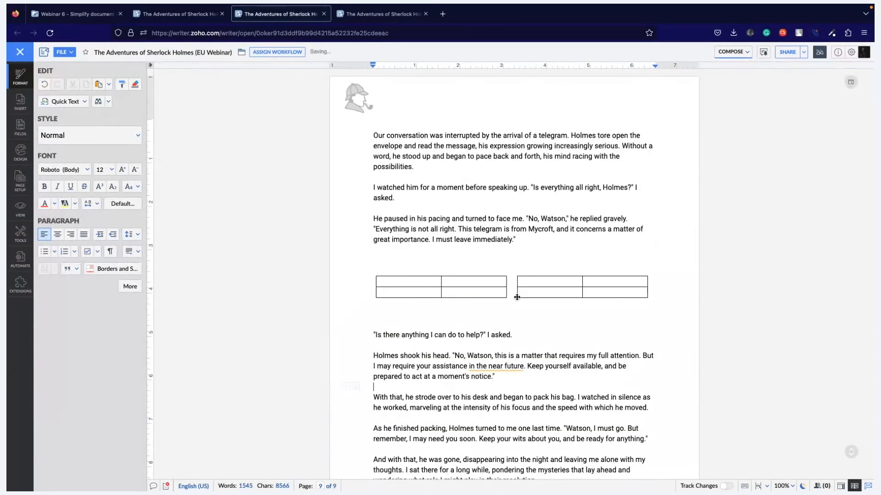
scroll(517, 297, "up", 5)
scroll(517, 298, "up", 20)
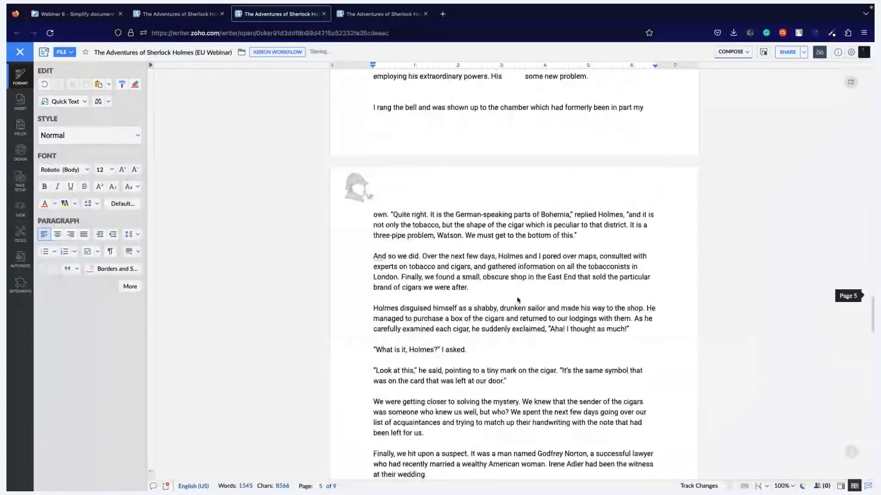
scroll(515, 327, "down", 1)
left_click(515, 327)
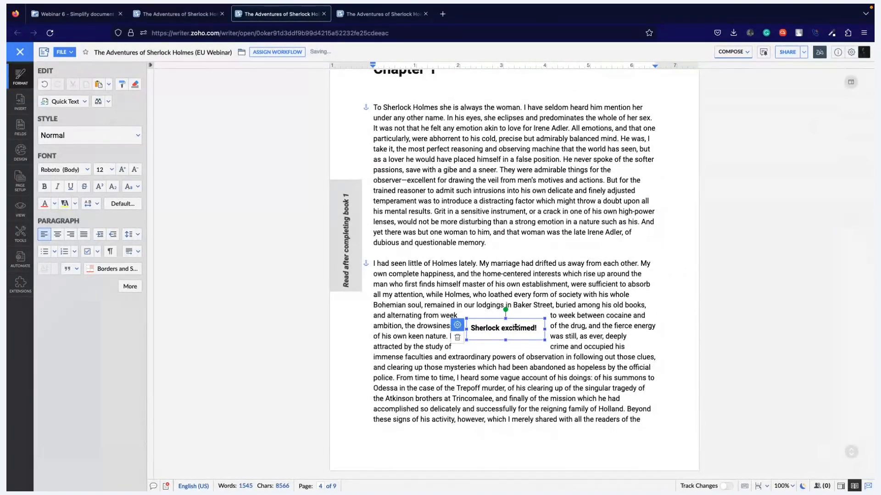
left_click(512, 334)
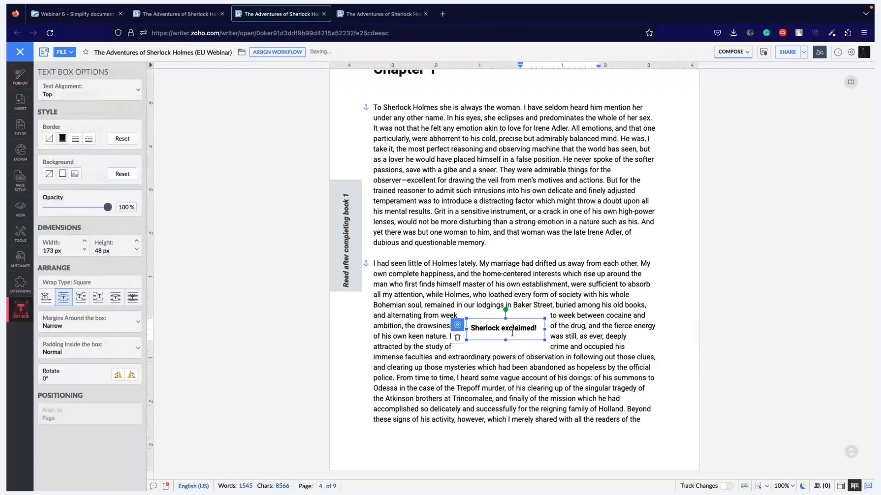
scroll(512, 333, "down", 1)
scroll(512, 333, "down", 10)
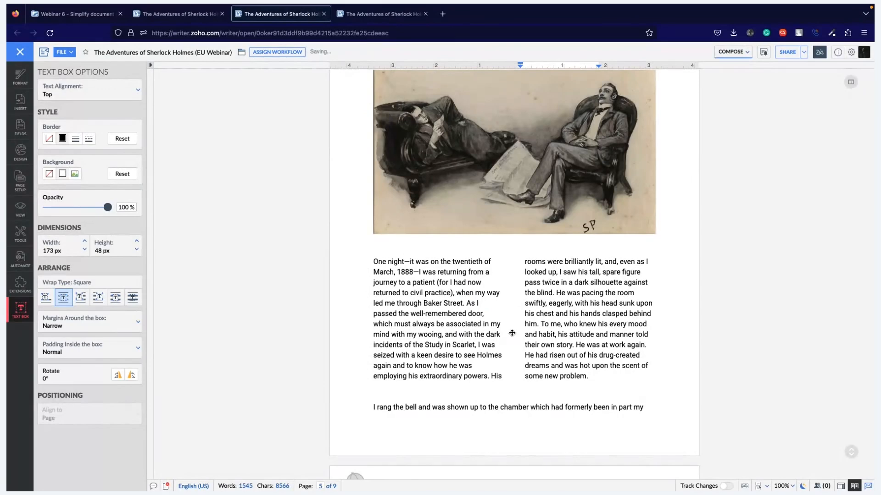
- In the original document, examine the "Sherlock had 2 options:" text box on page 6, its nested table and its wrap settings
left_click(189, 10)
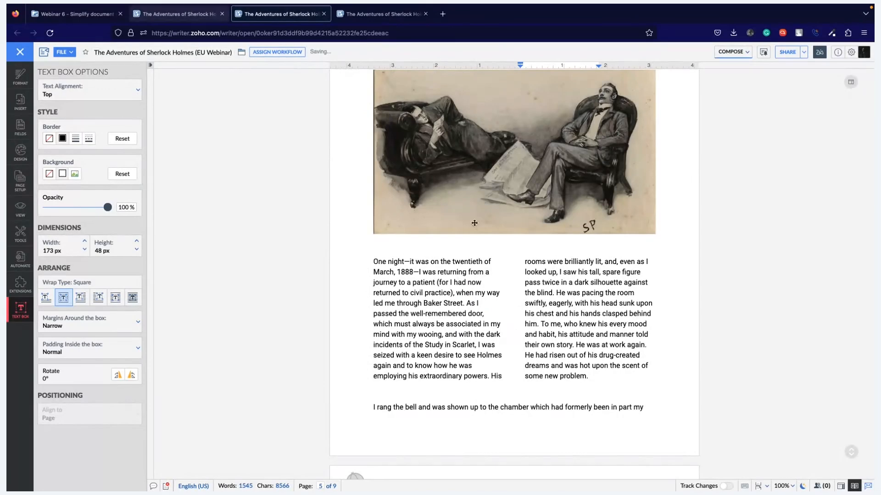
scroll(475, 225, "up", 15)
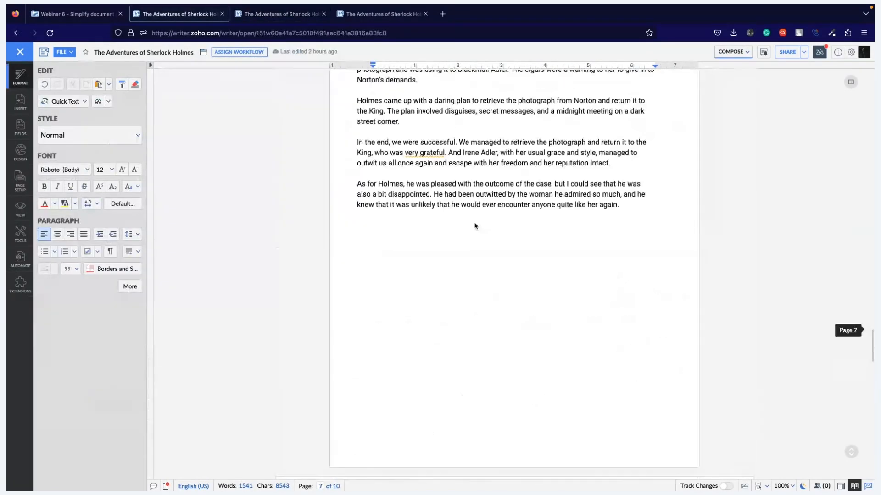
left_click(533, 271)
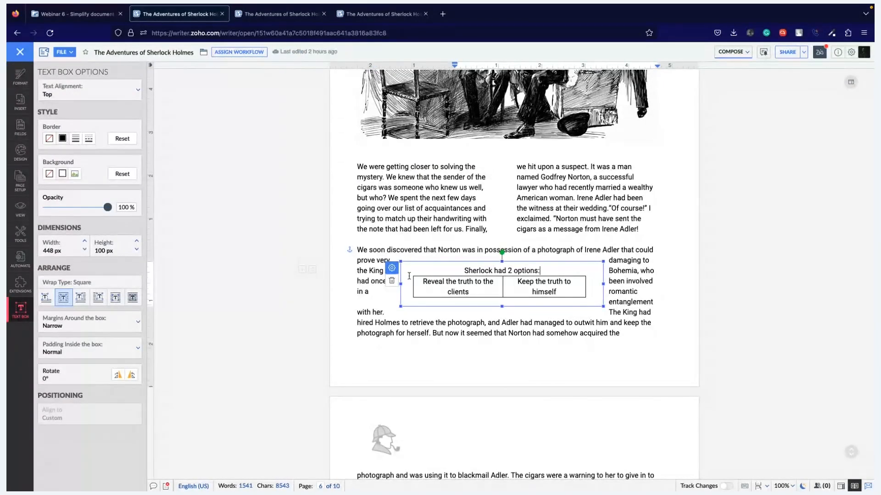
left_click(540, 290)
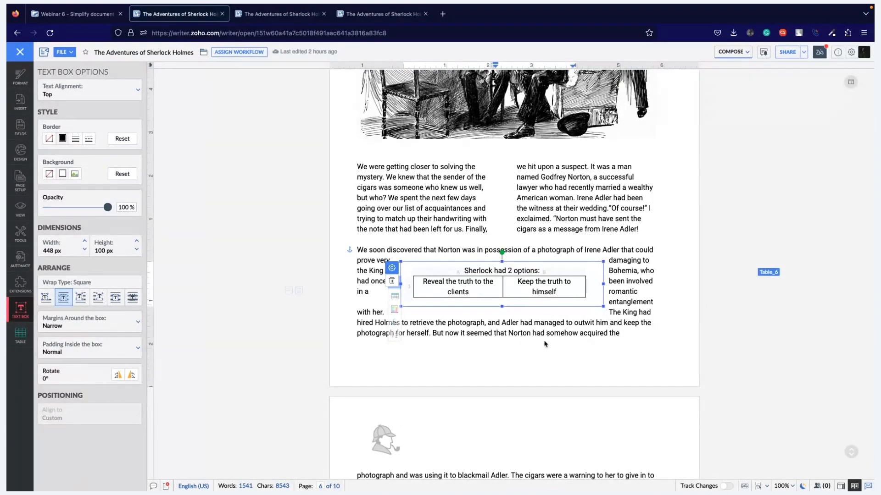
left_click(509, 274)
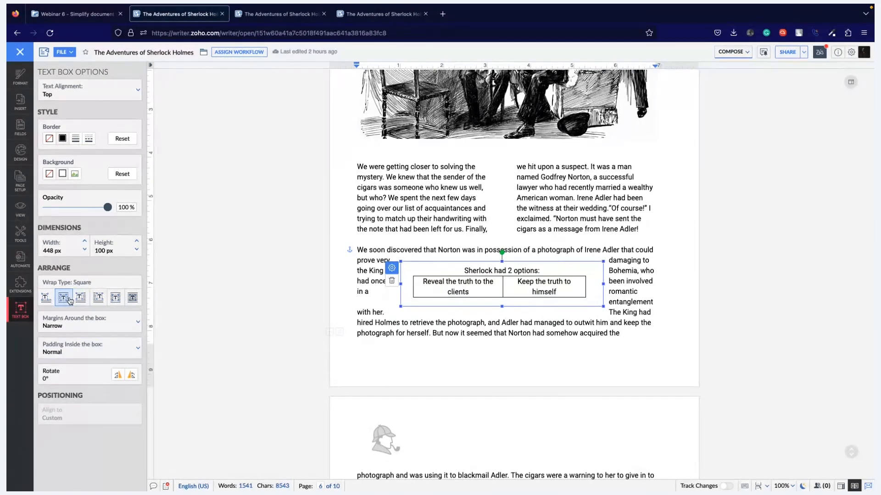
left_click(578, 330)
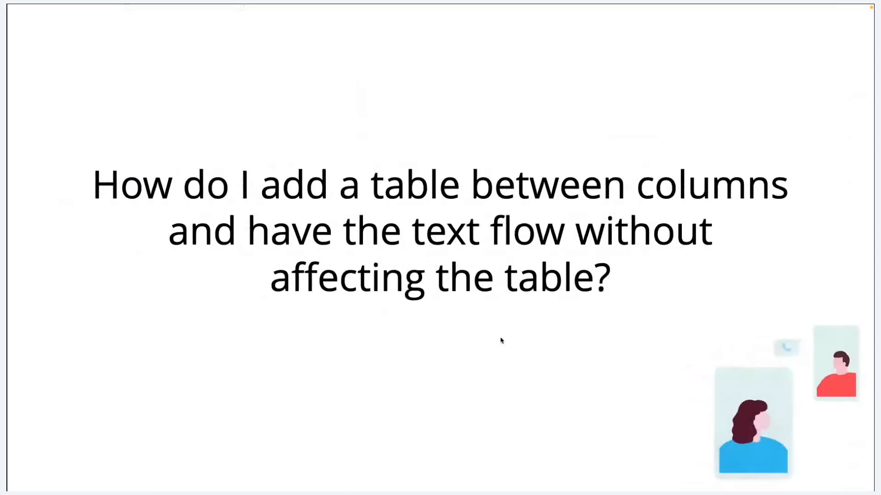
key("Right")
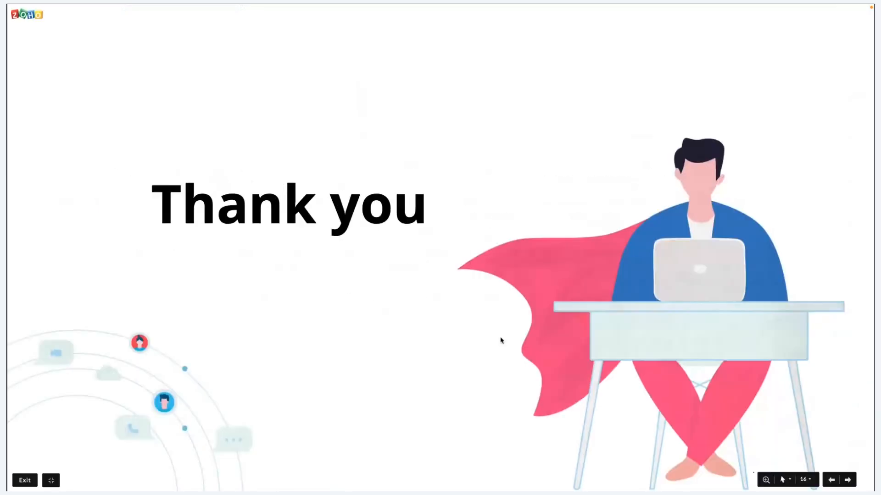
key("Left")
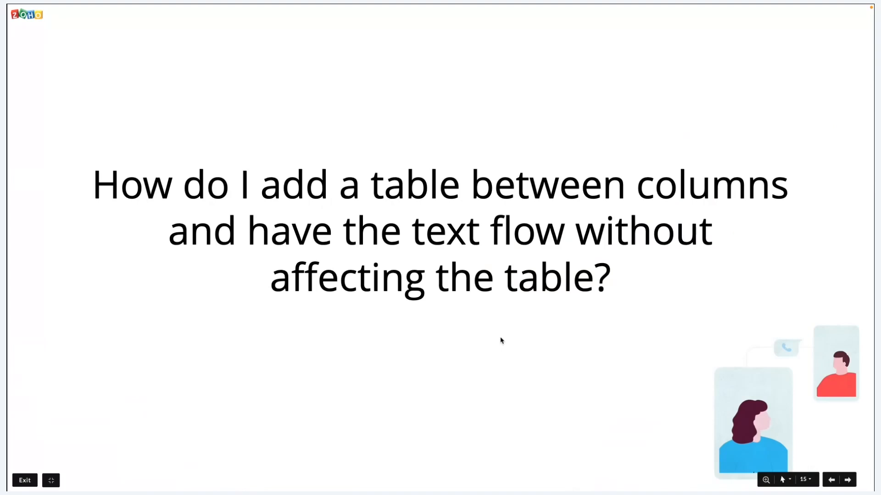
key("Left")
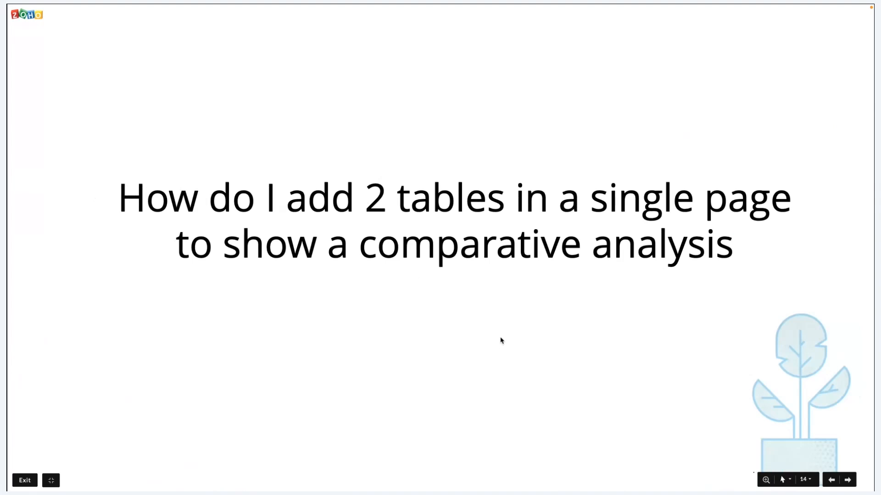
key("Left")
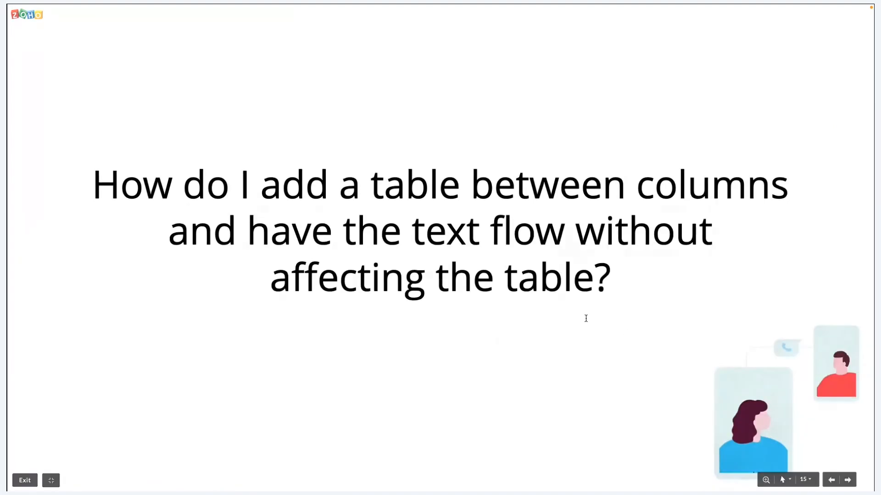
key("ctrl+Tab")
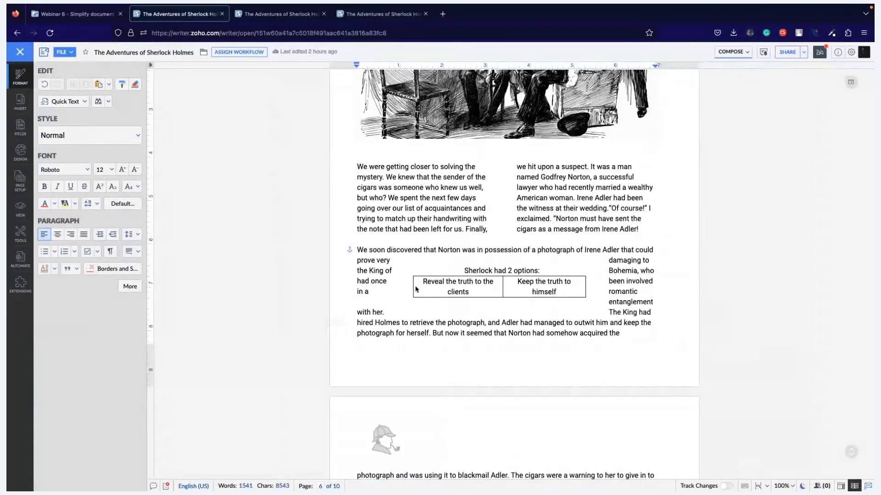
- Switch to the published copy of The Adventures of Sherlock Holmes and look through its pages from the cover to Chapter 1
left_click(365, 18)
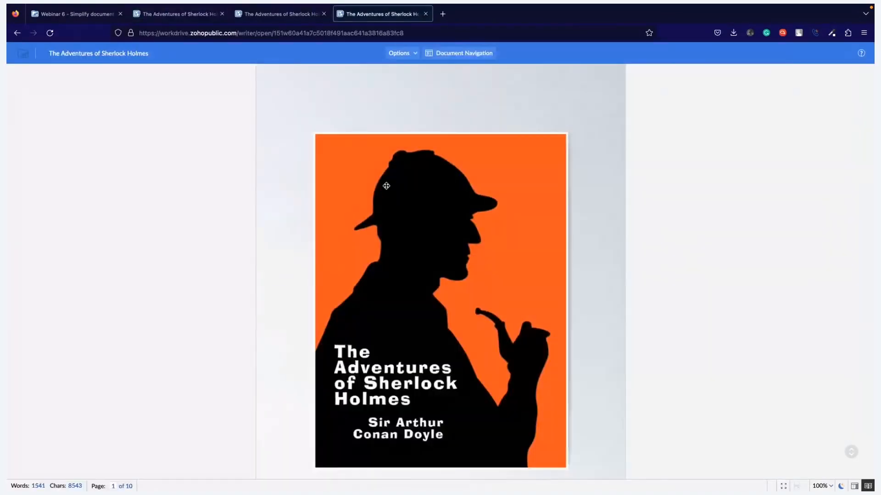
scroll(397, 261, "down", 2)
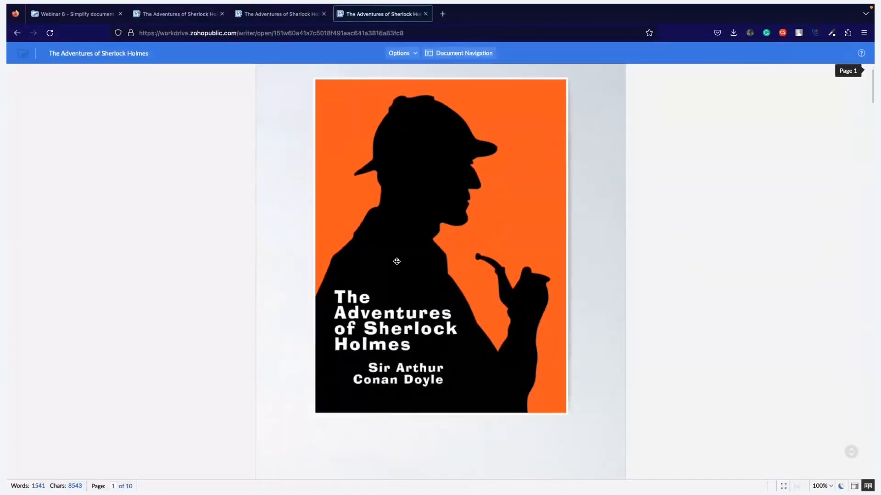
scroll(396, 262, "down", 2)
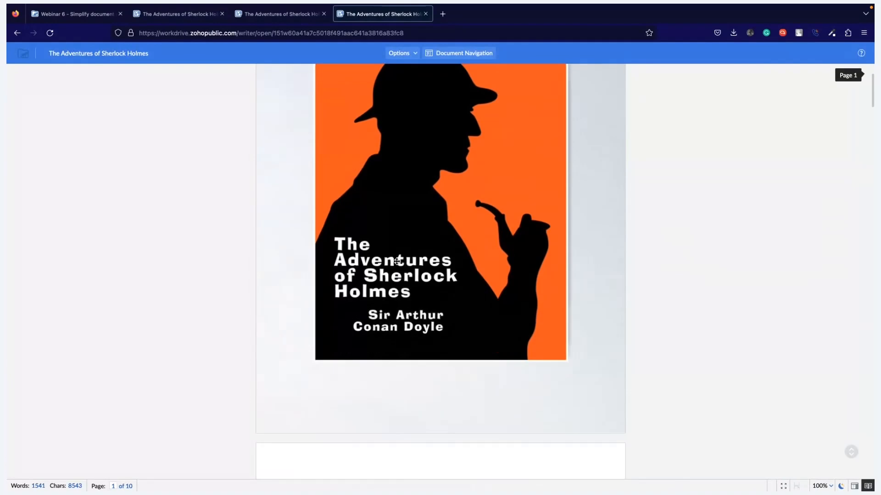
scroll(397, 262, "down", 4)
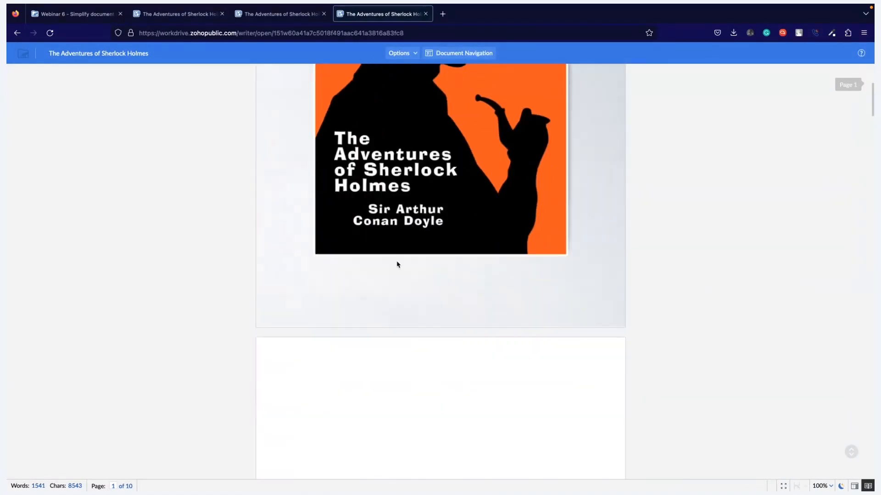
scroll(397, 264, "down", 15)
scroll(397, 265, "down", 11)
scroll(398, 265, "down", 3)
scroll(397, 265, "up", 1)
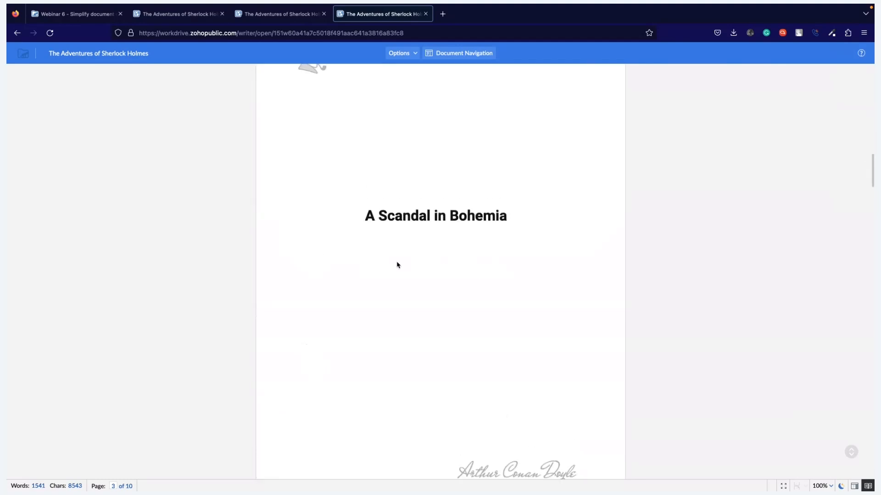
scroll(397, 264, "down", 20)
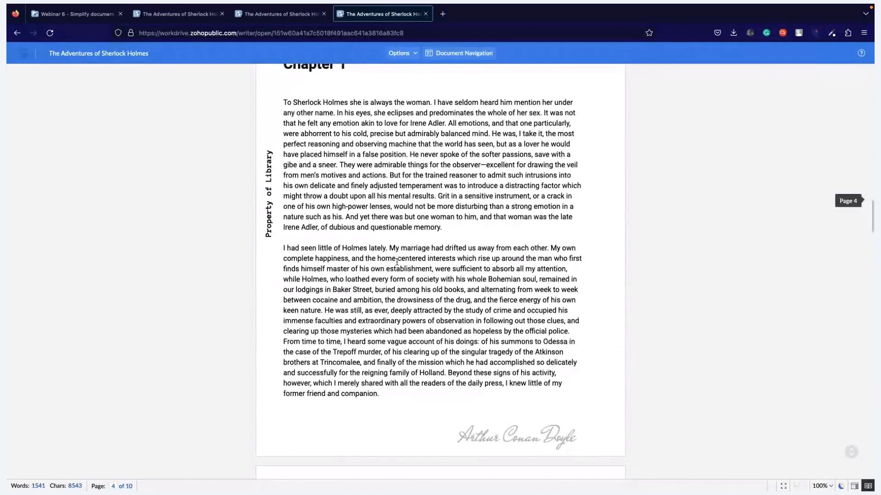
scroll(397, 262, "up", 3)
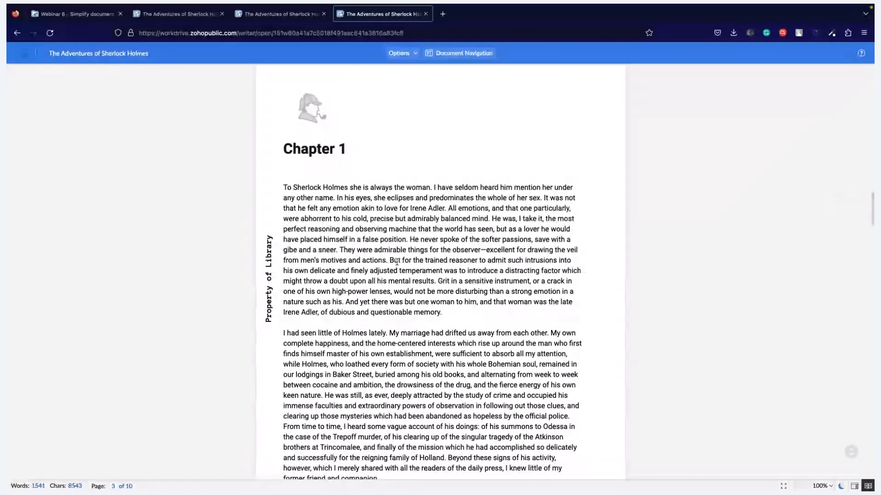
scroll(397, 262, "down", 1)
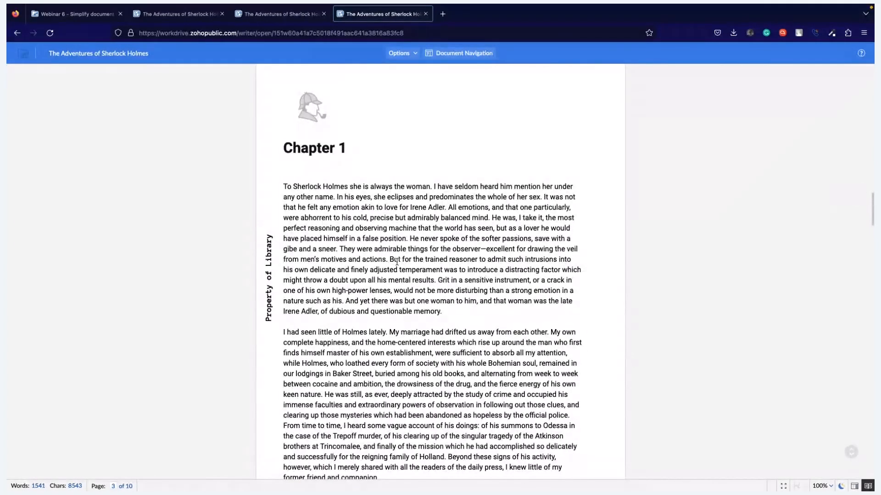
scroll(397, 262, "down", 1)
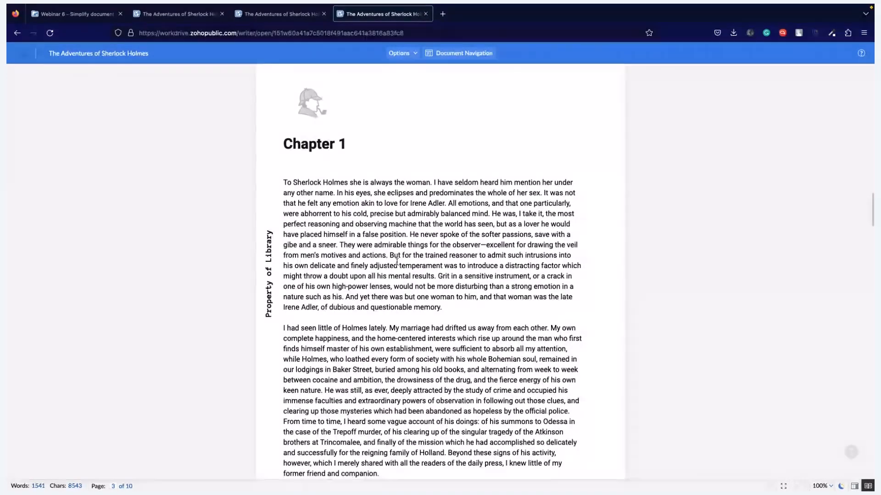
- In the published copy, examine pages 3 to 6, including the wrapped "Exactly!" text box, the two-column text and the "Sherlock had 2 options:" table
scroll(397, 262, "down", 1)
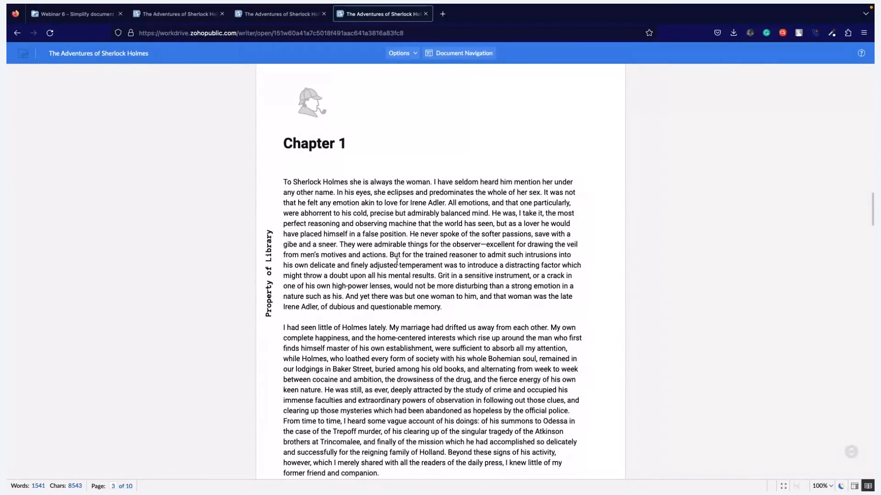
scroll(396, 265, "down", 5)
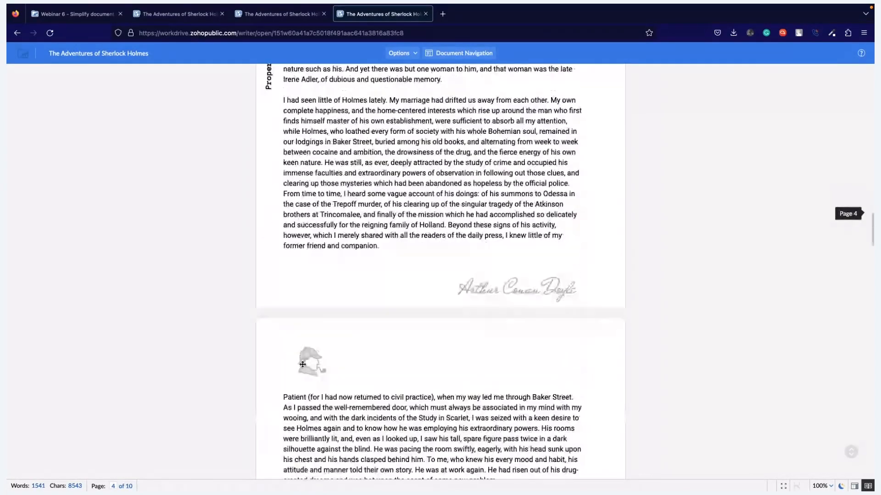
scroll(384, 330, "down", 6)
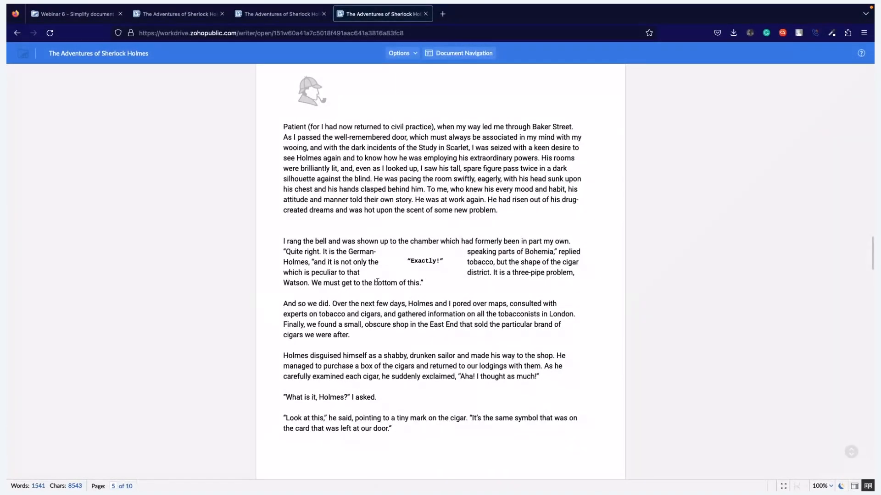
scroll(377, 281, "down", 1)
scroll(377, 281, "down", 10)
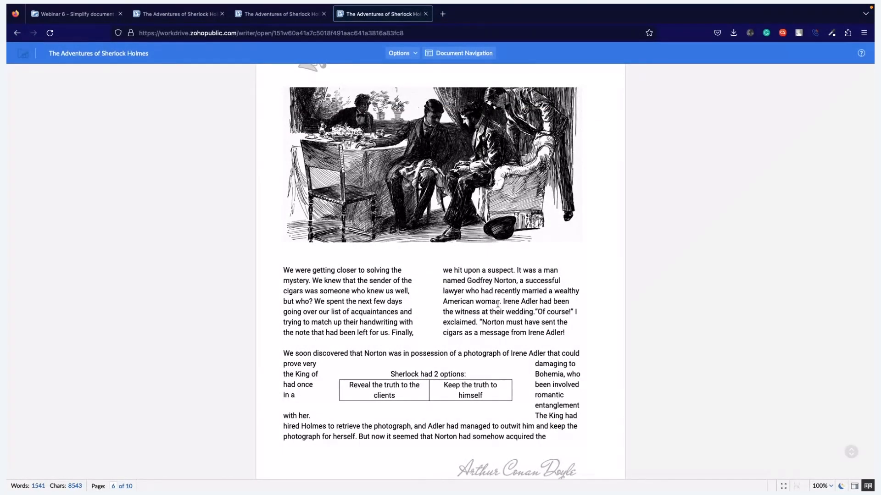
scroll(497, 304, "down", 3)
scroll(498, 305, "up", 2)
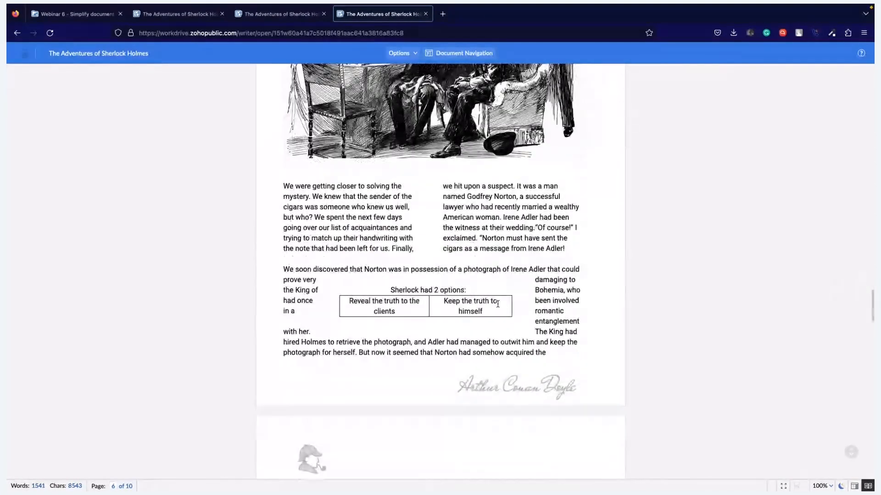
scroll(476, 356, "down", 1)
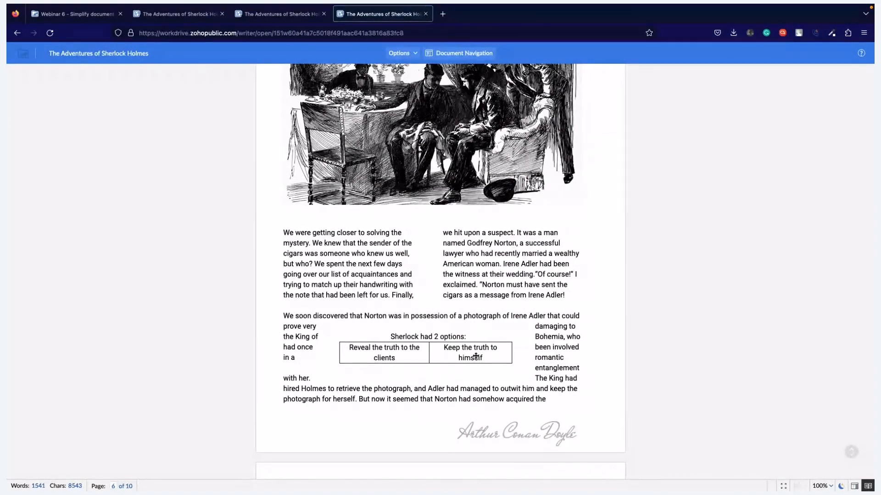
- Look through the rest of the published copy, from page 7 and the wide illustration page to the side-by-side "Crimes solved" tables and closing text
scroll(476, 356, "down", 3)
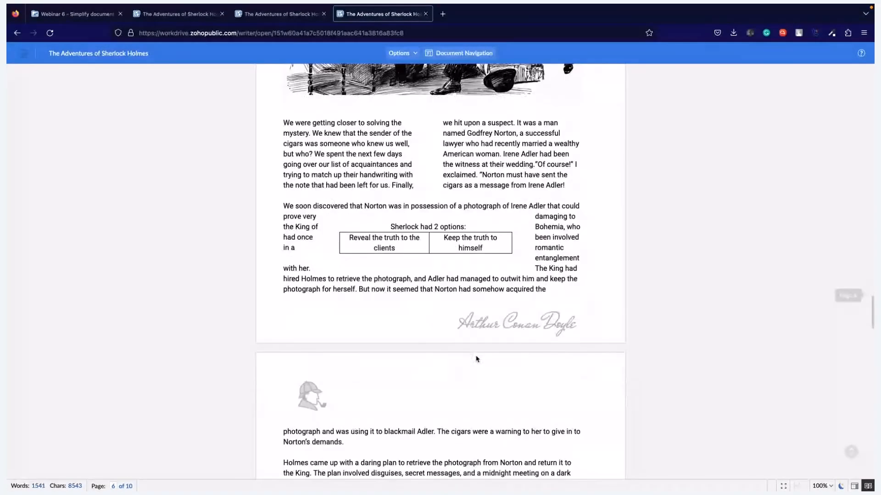
scroll(476, 359, "down", 2)
scroll(475, 358, "down", 9)
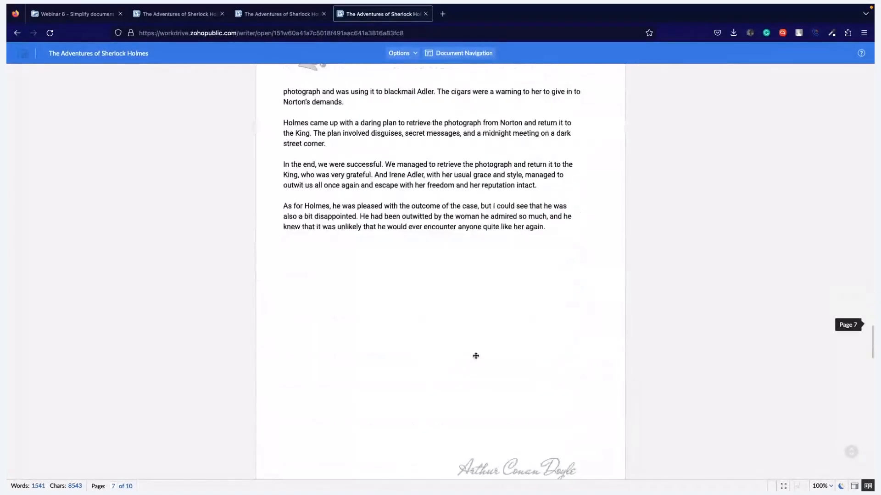
scroll(476, 356, "down", 6)
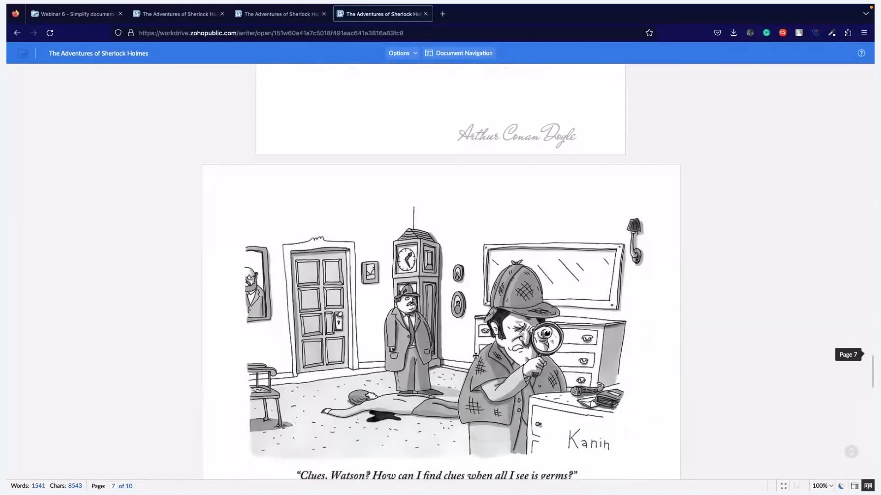
scroll(475, 356, "down", 2)
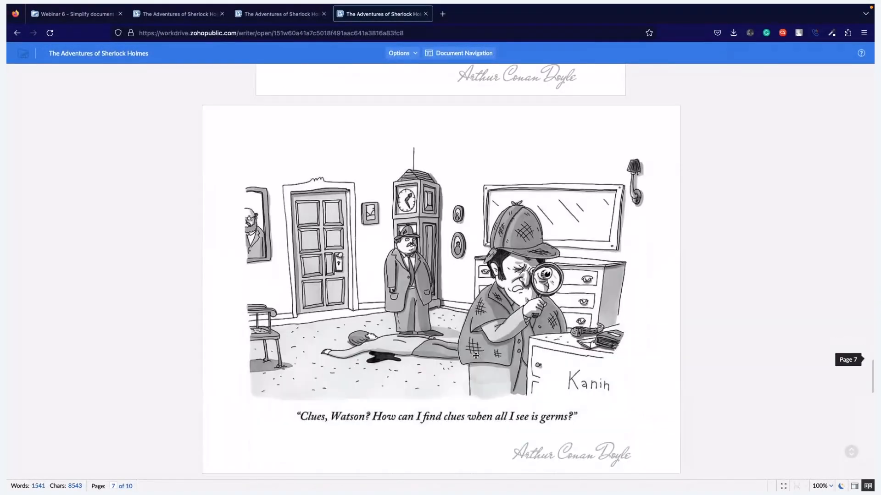
scroll(476, 359, "down", 2)
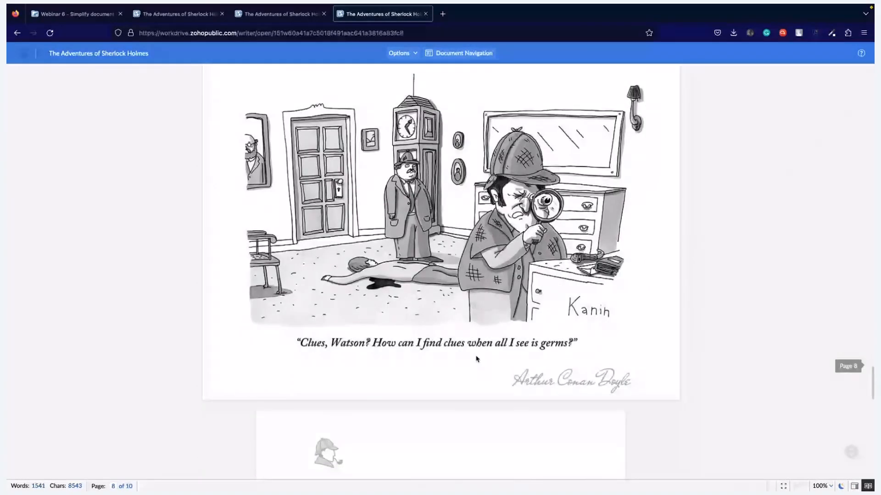
scroll(476, 358, "down", 7)
scroll(476, 358, "down", 2)
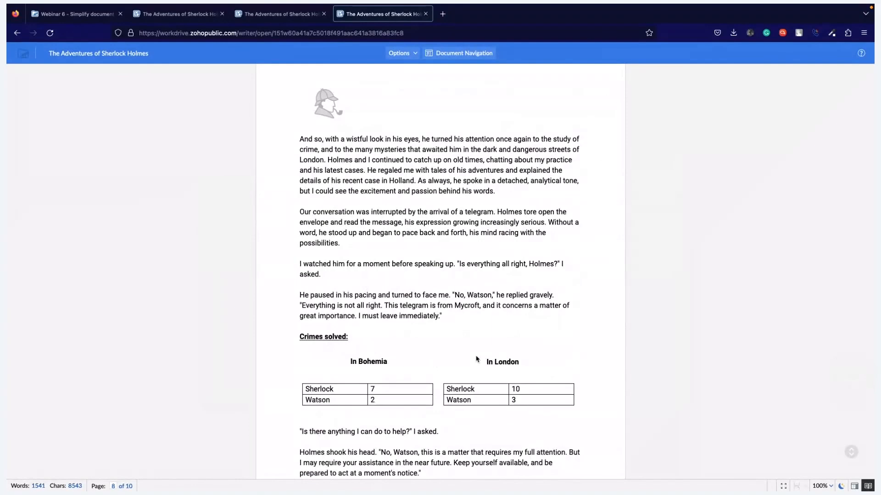
scroll(477, 359, "down", 7)
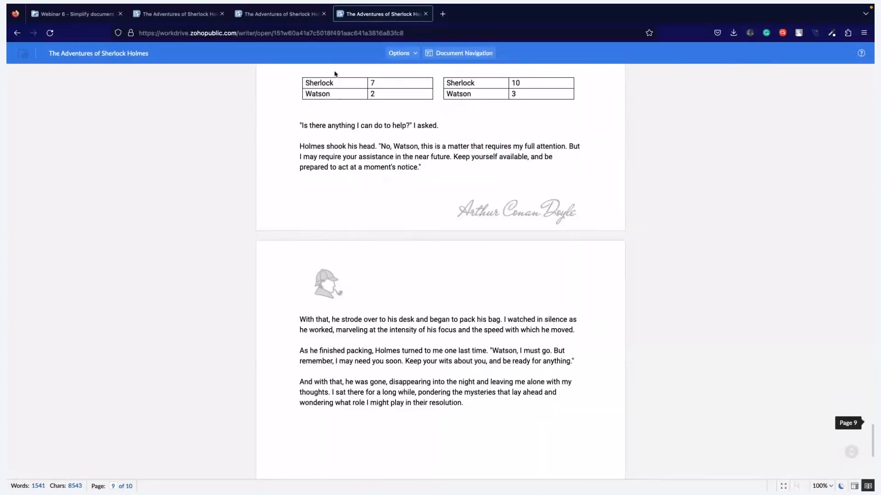
scroll(489, 413, "down", 4)
- Switch to the EU Webinar document and go to the end of the story on page 9
key("ctrl+shift+Tab")
scroll(582, 449, "down", 20)
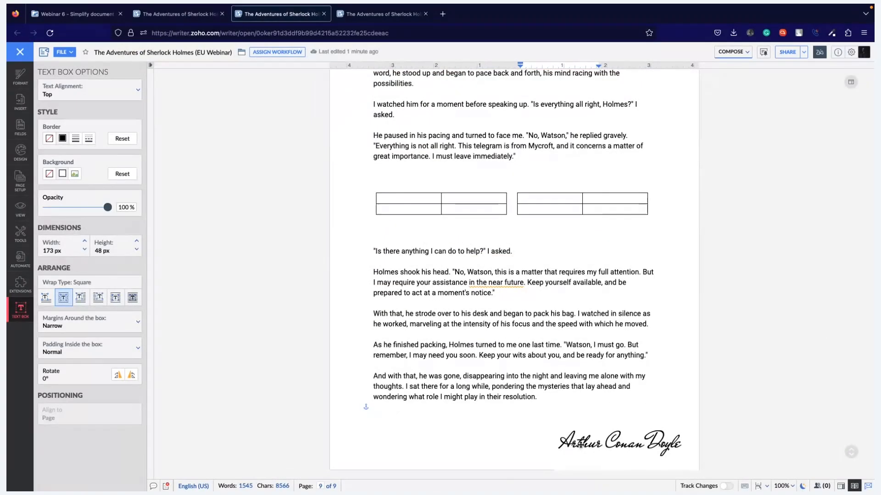